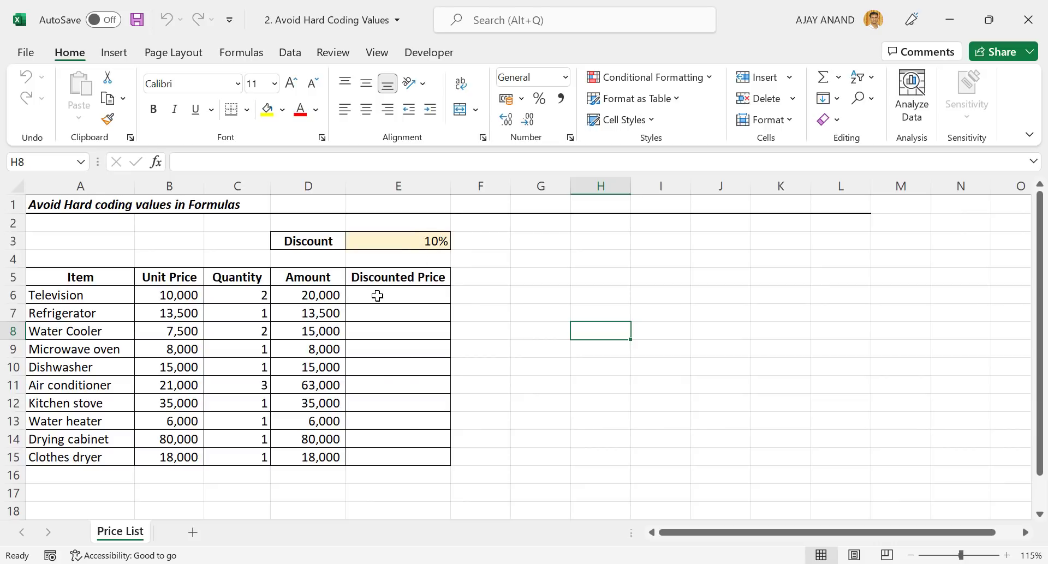
- Enter =D6-(D6*10%) in E6 for the Television discounted price
click(384, 293)
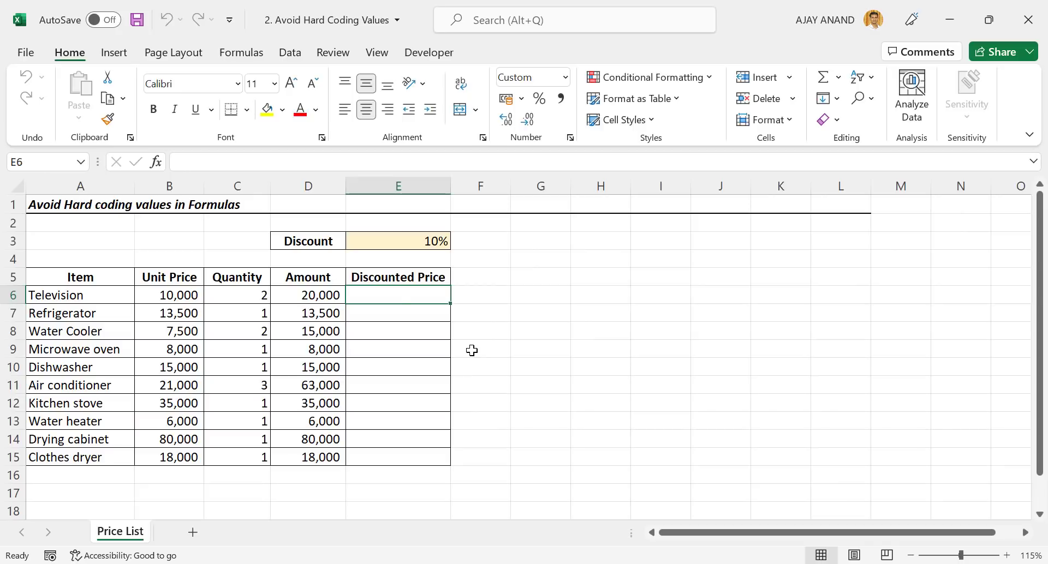
text(=)
click(329, 295)
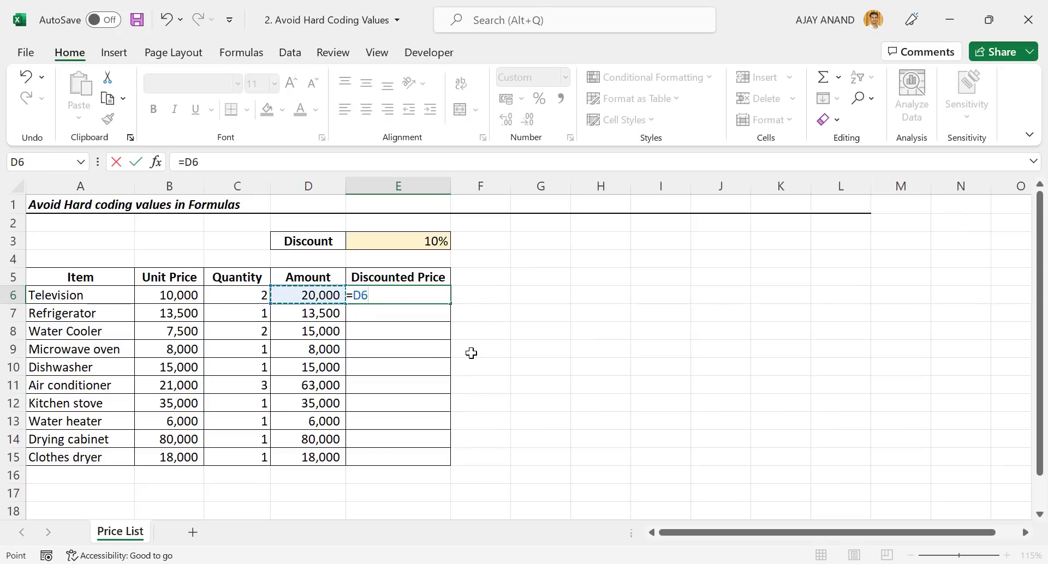
text(-()
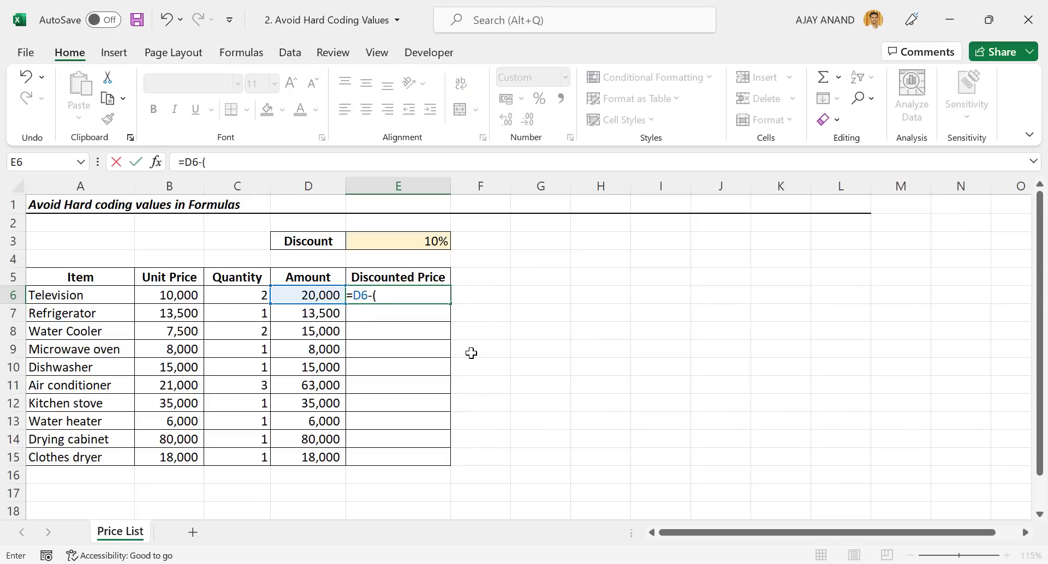
click(327, 296)
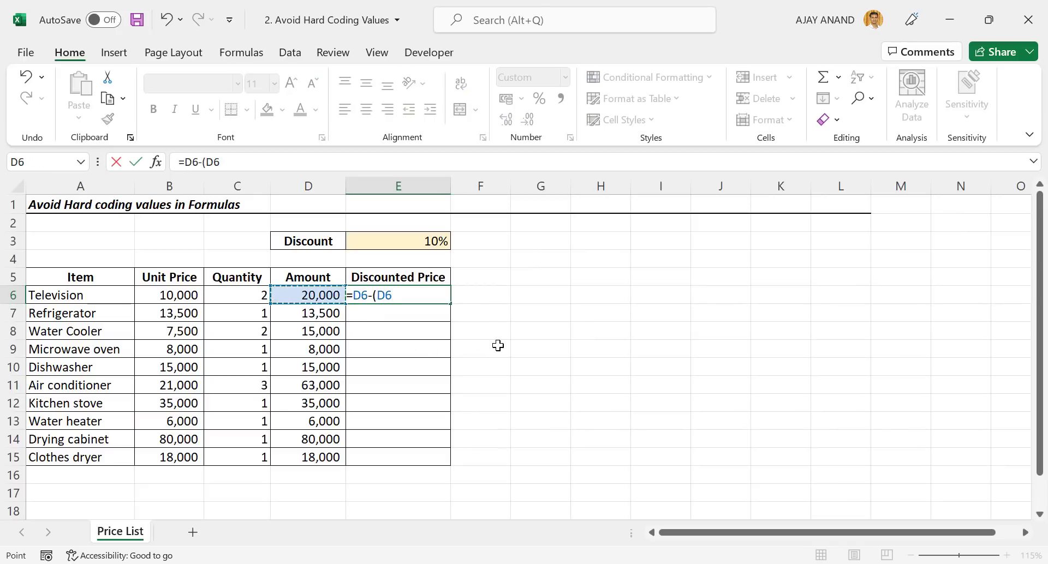
text(*10)
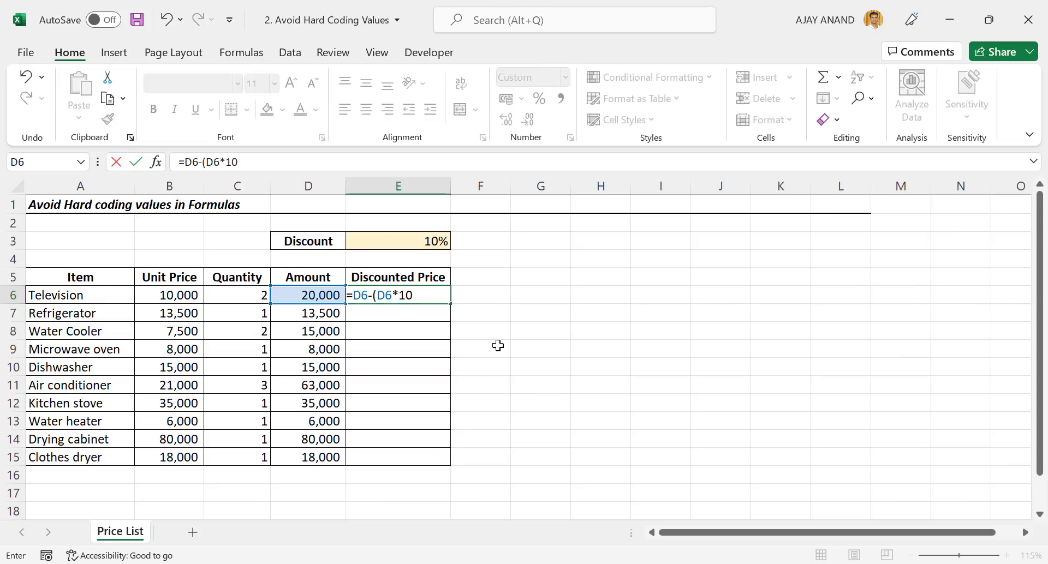
text(%)
key(Return)
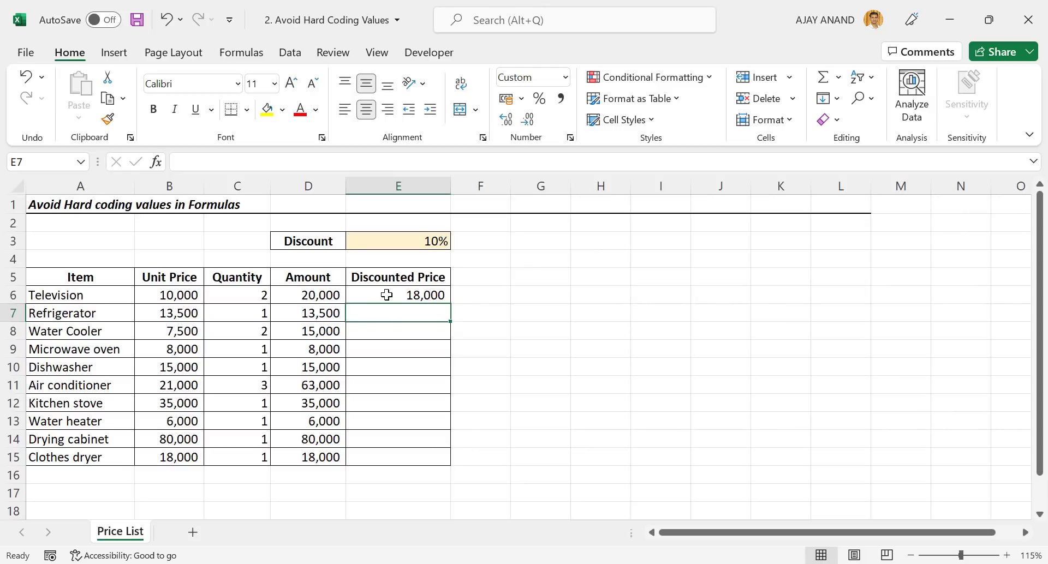
- Fill the 10% formula down to E15 and check the Air conditioner row's formula
click(437, 294)
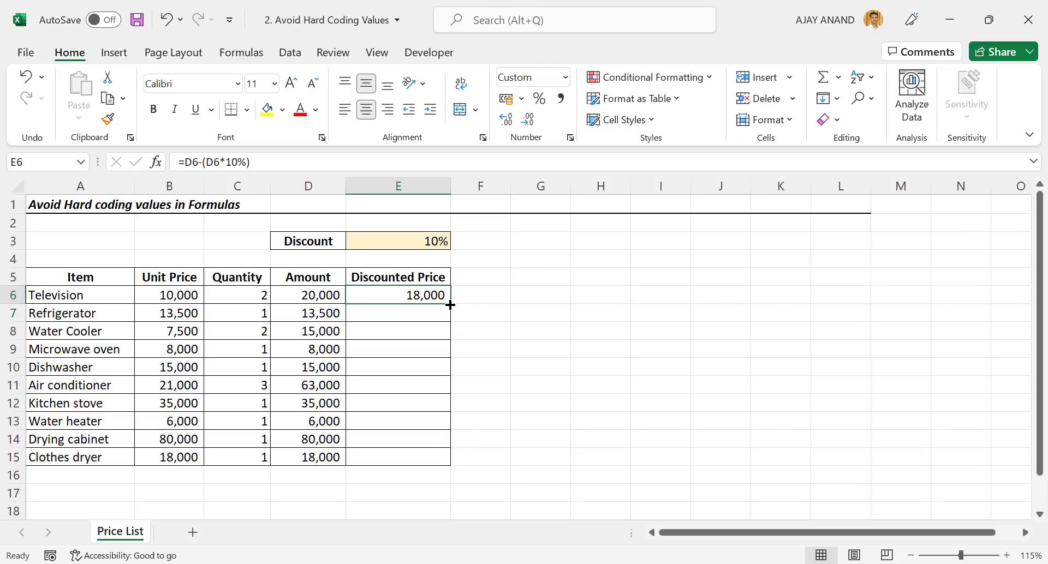
drag(451, 304, 461, 461)
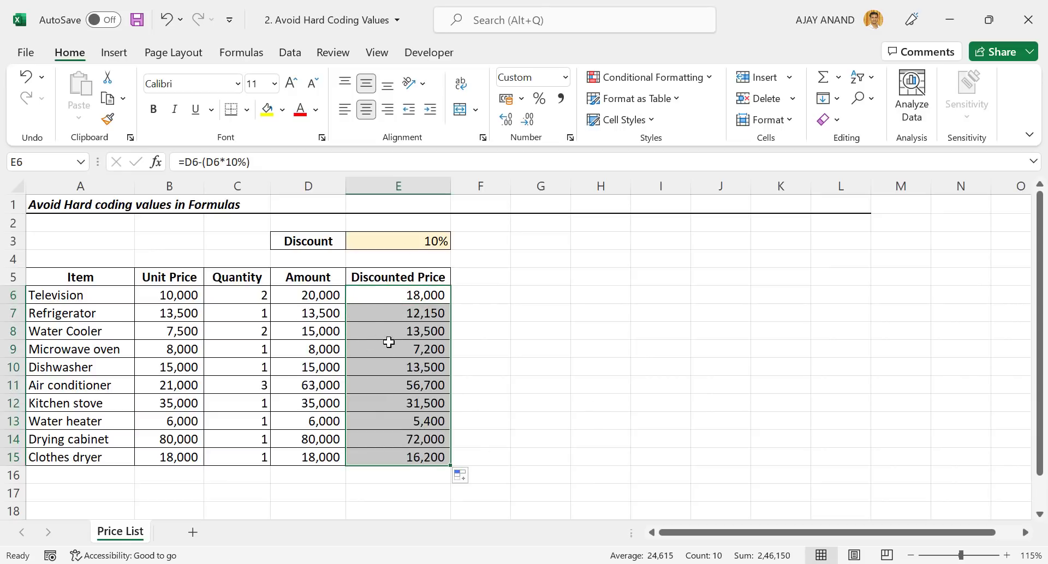
click(399, 384)
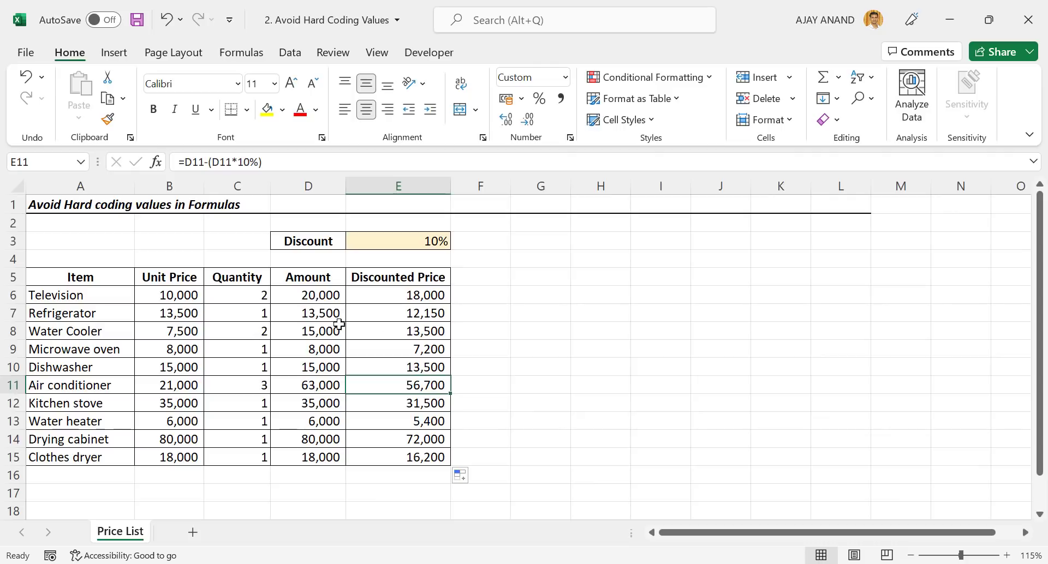
click(397, 295)
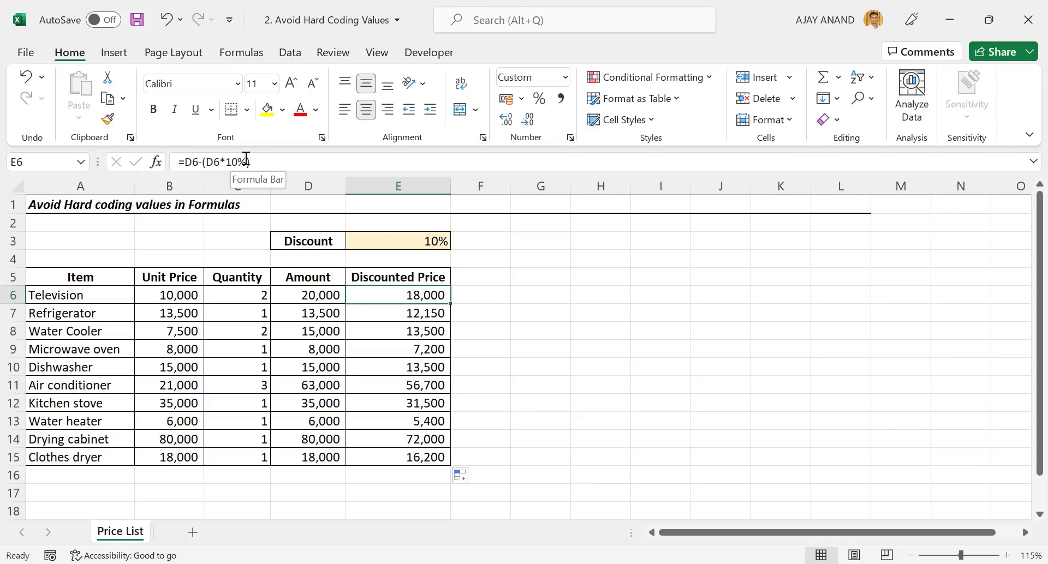
- Review the existing discount formulas, then change E6's discount from 10% to 15%
click(400, 331)
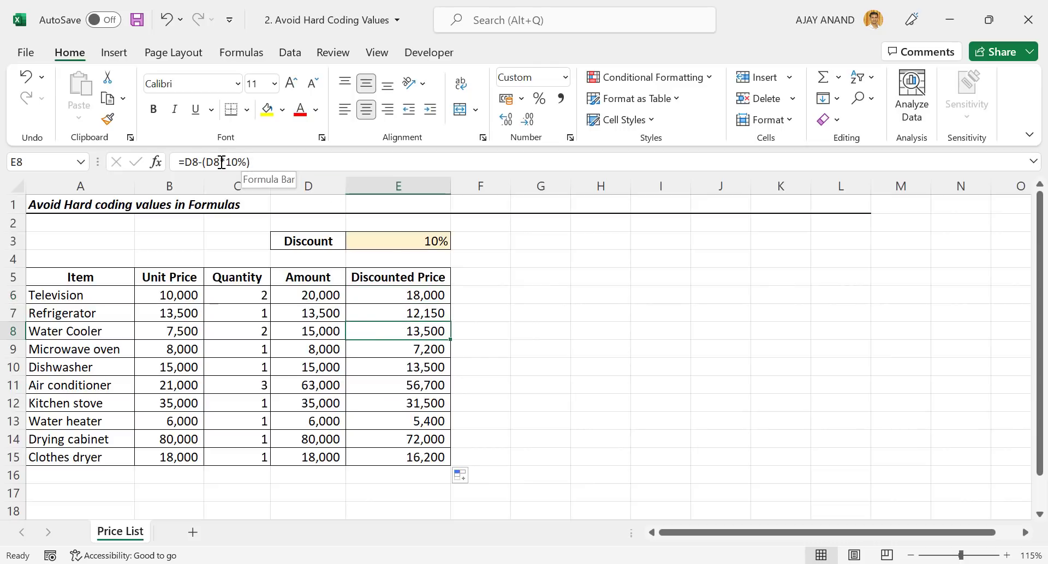
click(393, 366)
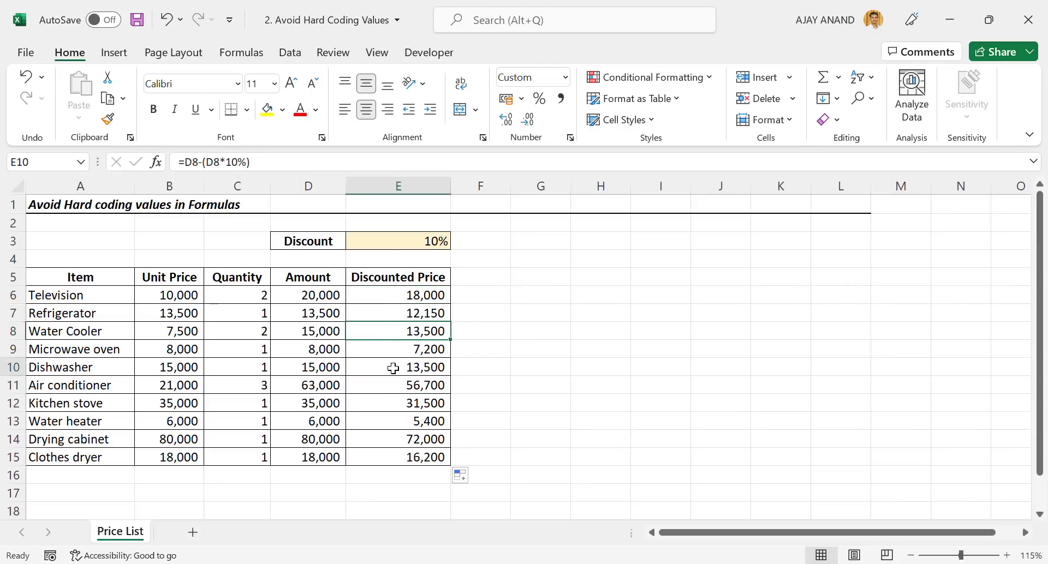
click(399, 407)
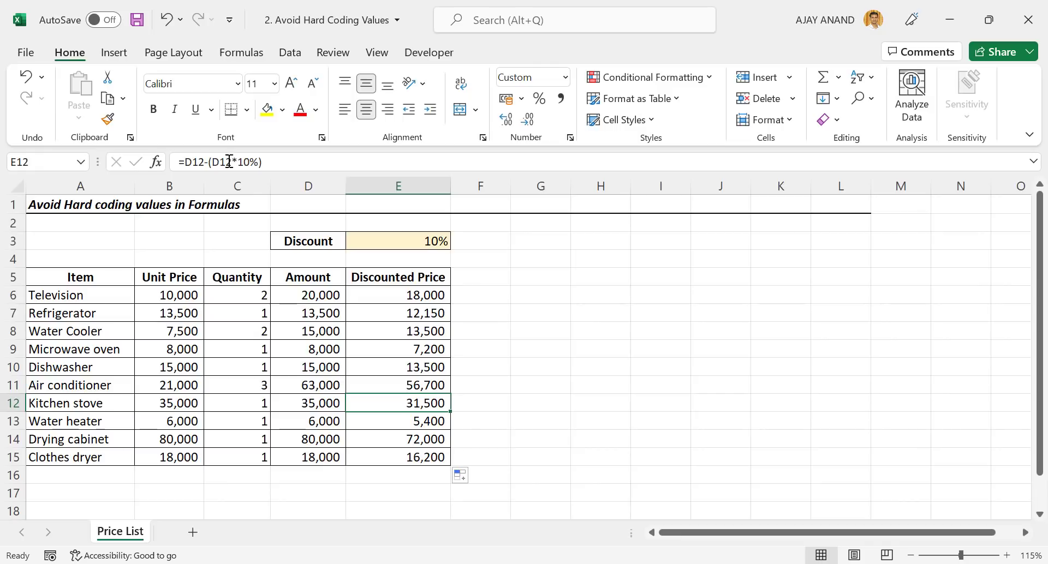
click(399, 297)
click(235, 162)
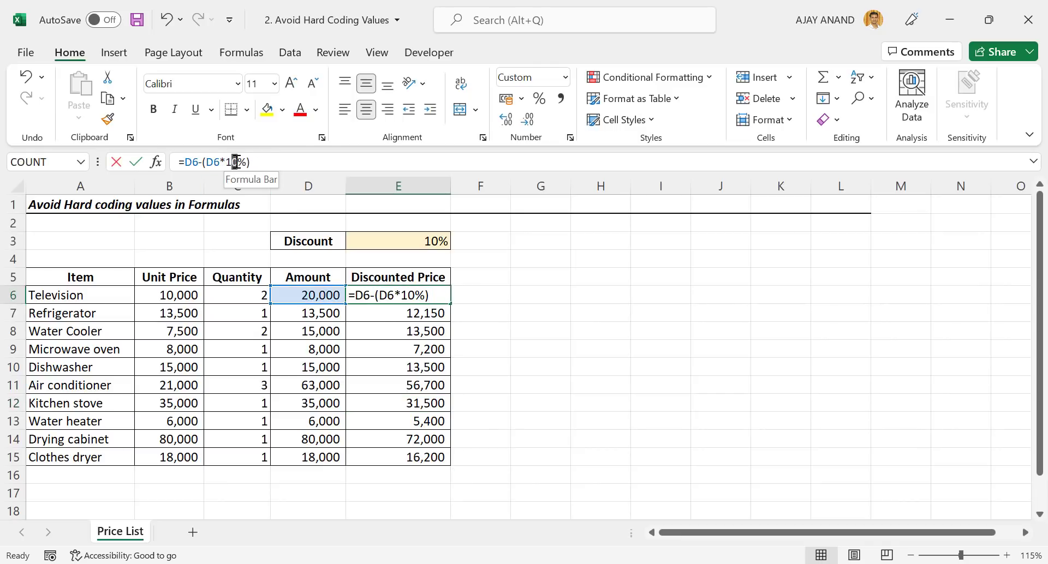
text(5)
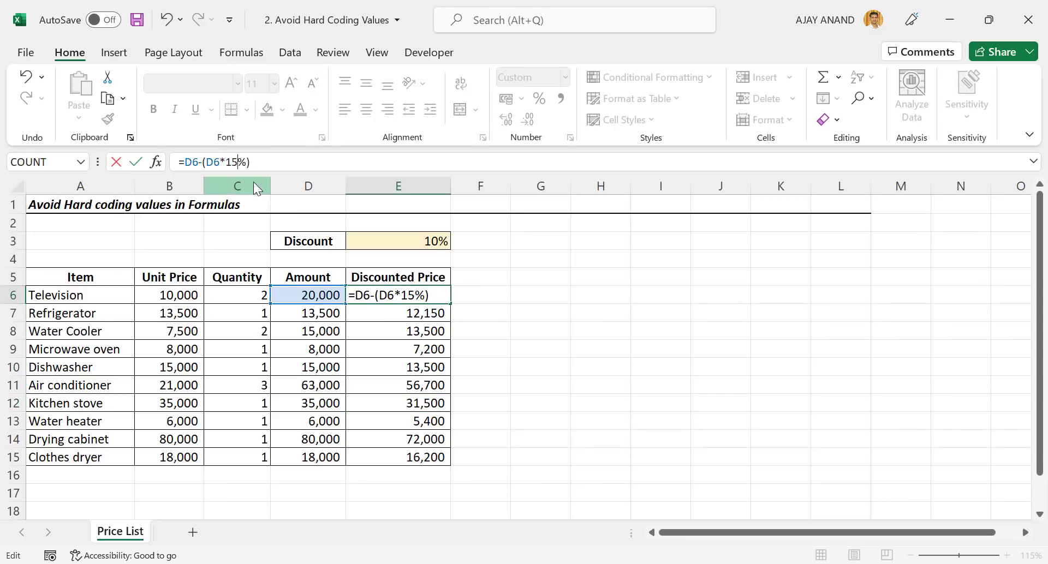
key(Return)
- Fill the 15% formula down to E15 and verify the Dishwasher row uses it
click(402, 295)
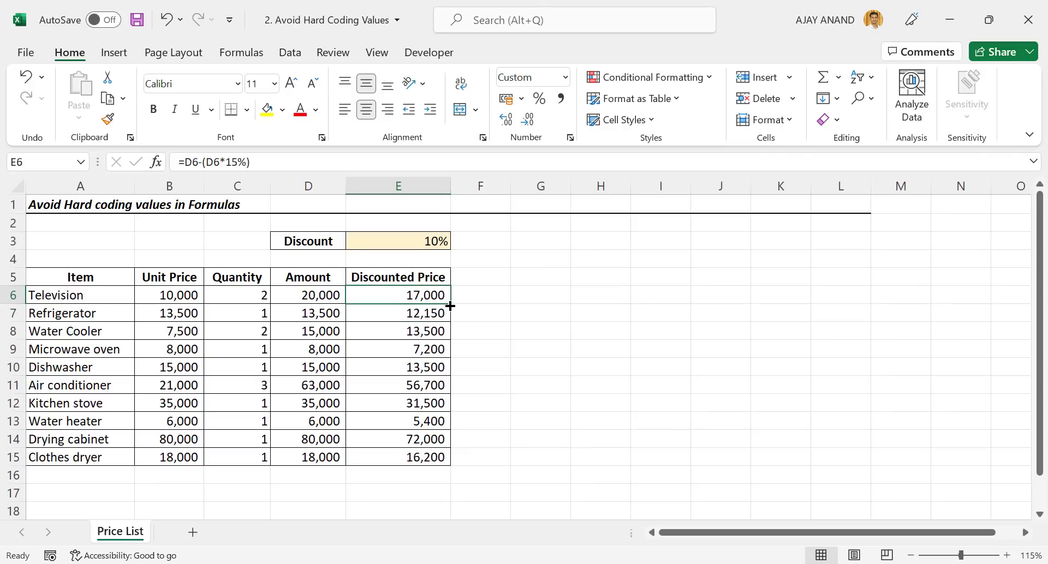
drag(451, 304, 451, 465)
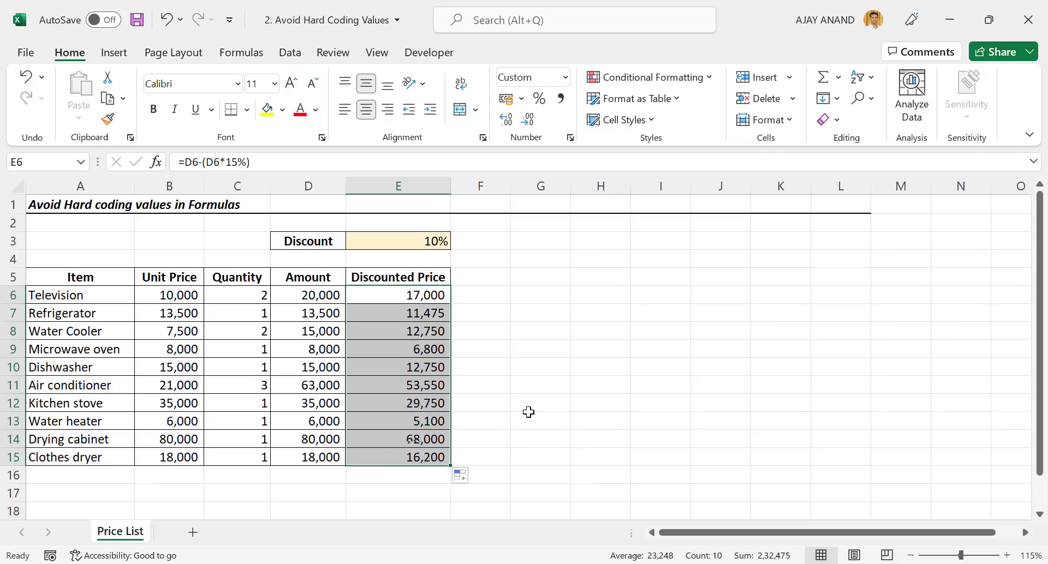
click(437, 365)
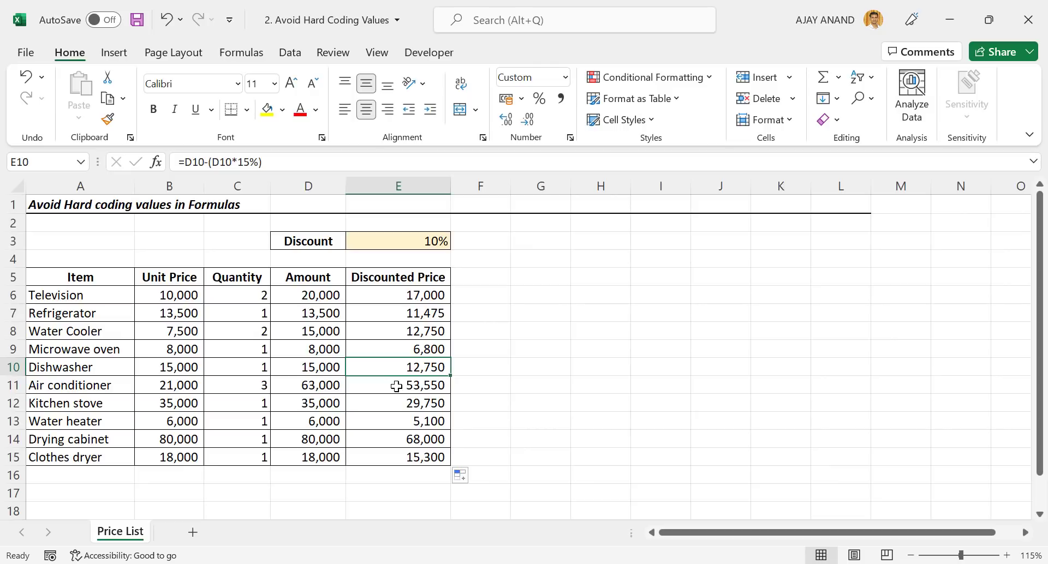
click(421, 299)
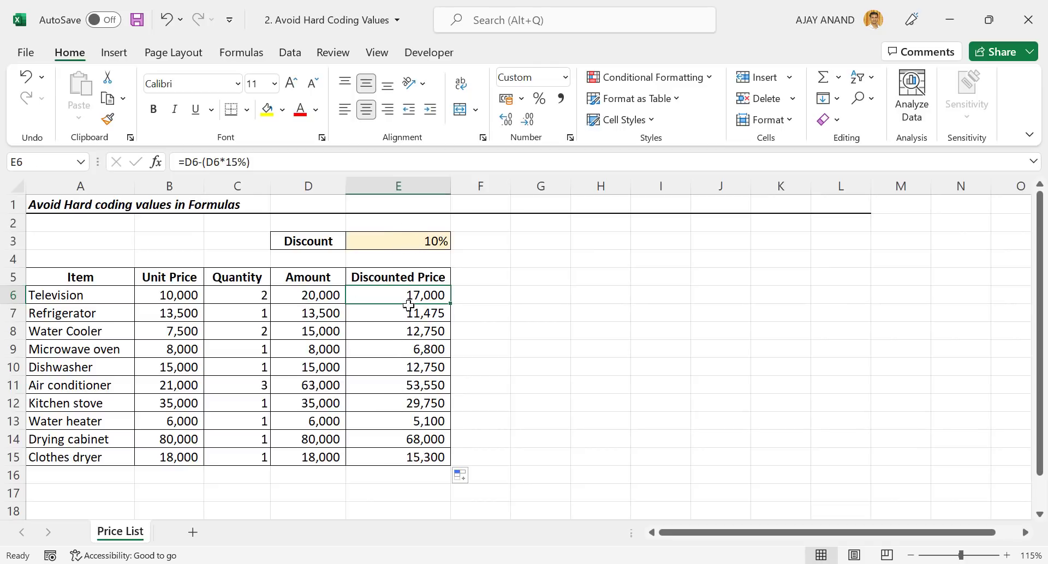
- Clear E6:E15 and enter =D6-(D6*$E$3) in E6, giving 18,000
drag(409, 304, 410, 457)
key(Delete)
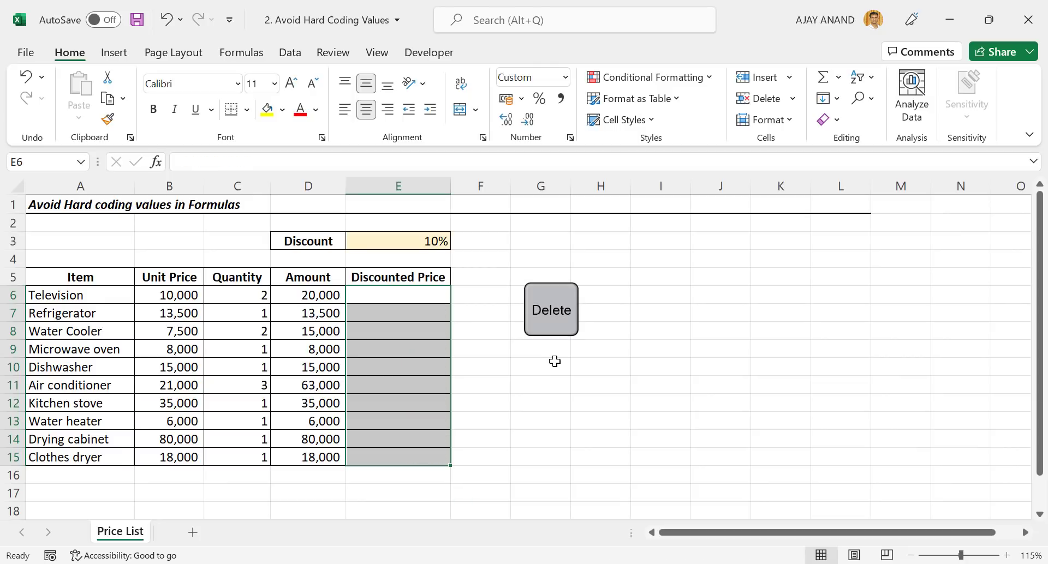
click(404, 296)
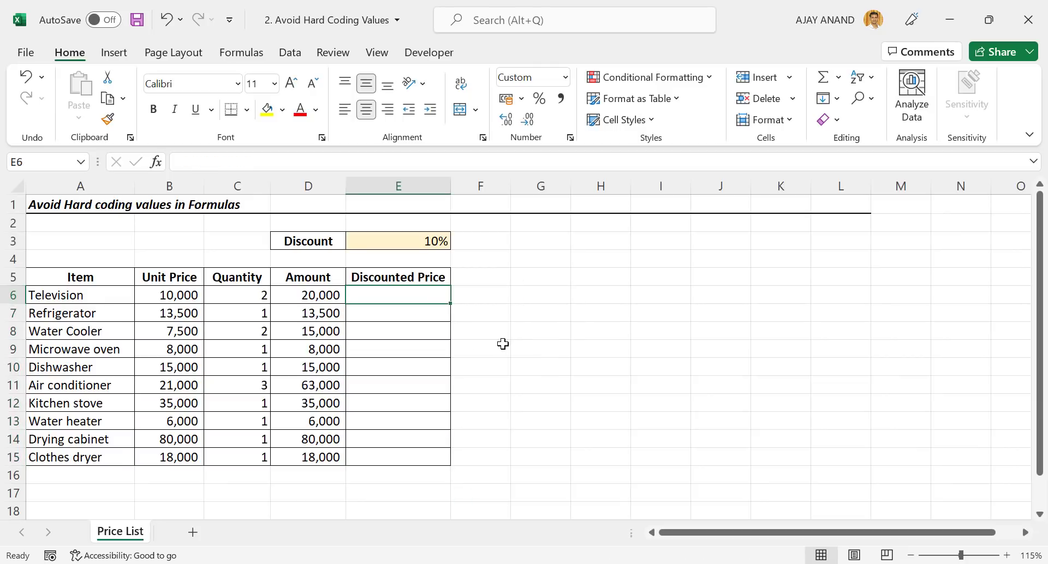
text(=)
click(318, 295)
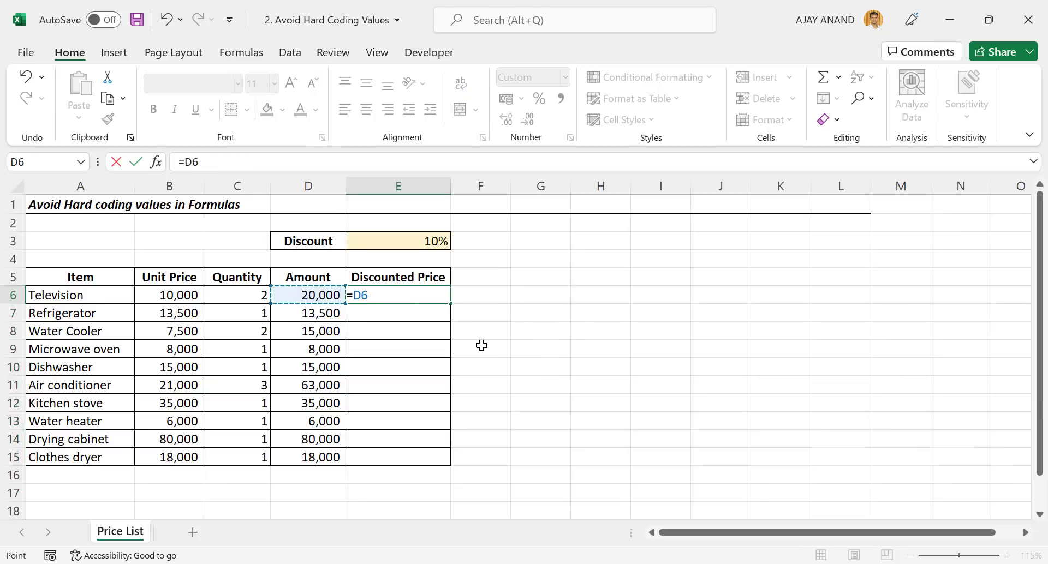
text(-)
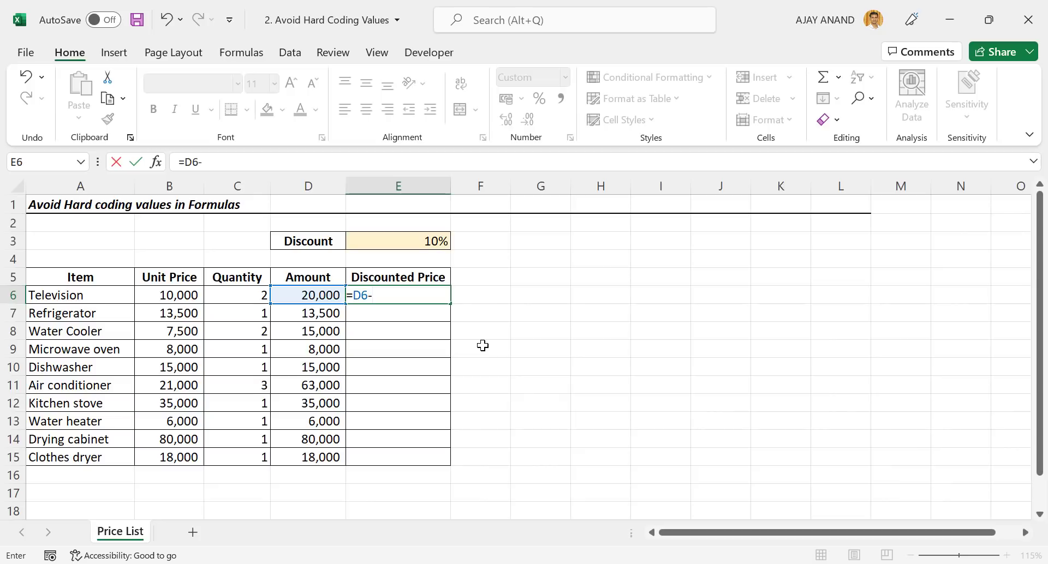
text(()
click(323, 295)
text(*)
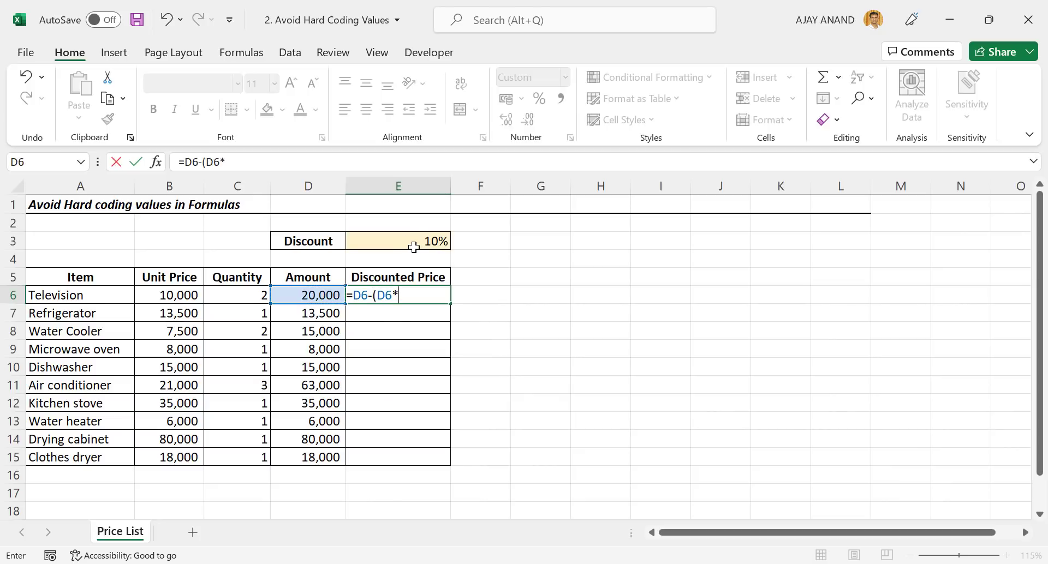
click(416, 242)
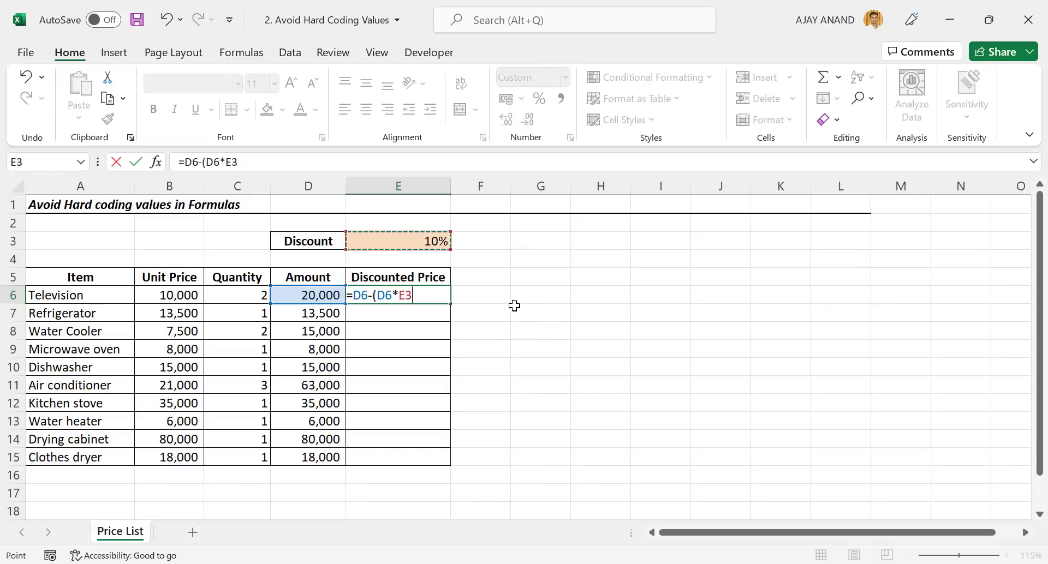
key(F4)
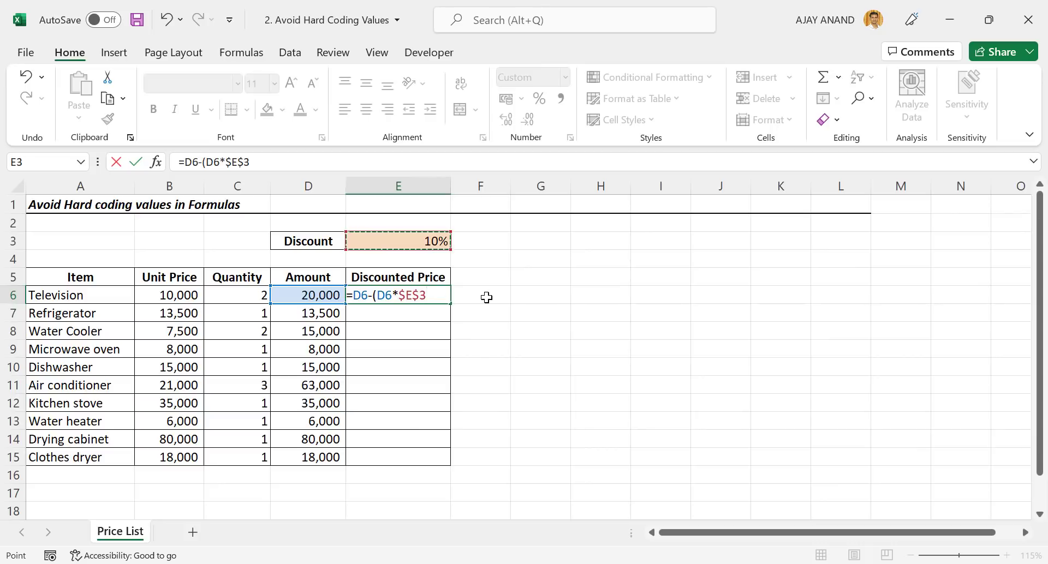
key(Return)
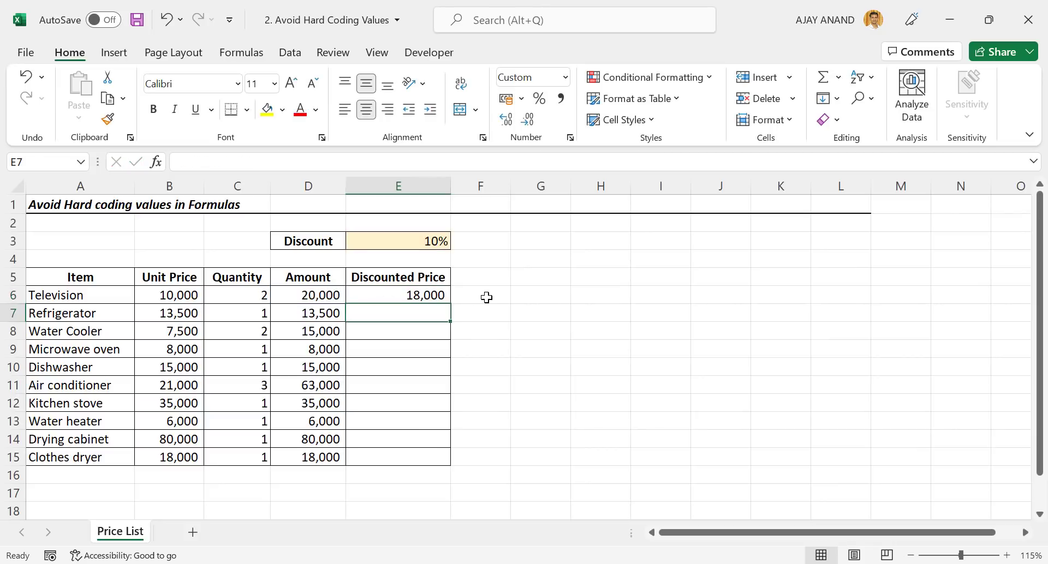
- Fill the $E$3-based formula down to E15, then set the Discount in E3 to 15%, then 7%
click(440, 298)
drag(450, 304, 447, 458)
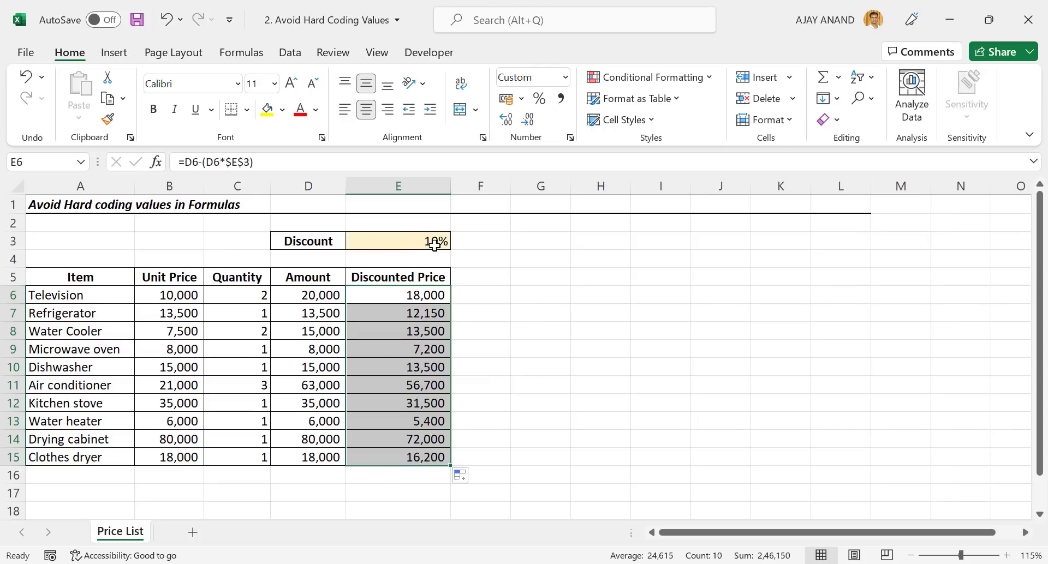
click(422, 240)
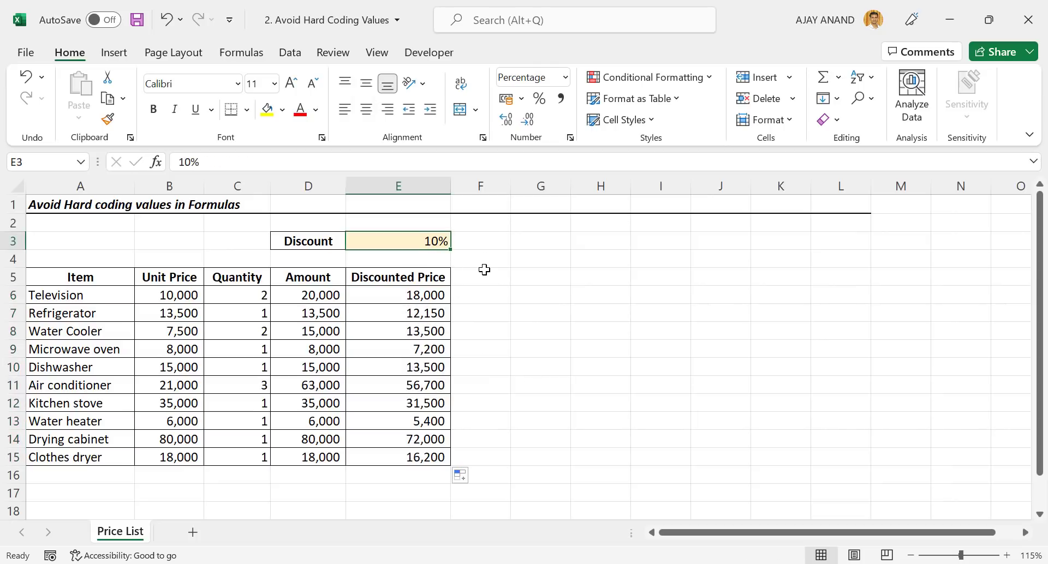
text(15)
key(Return)
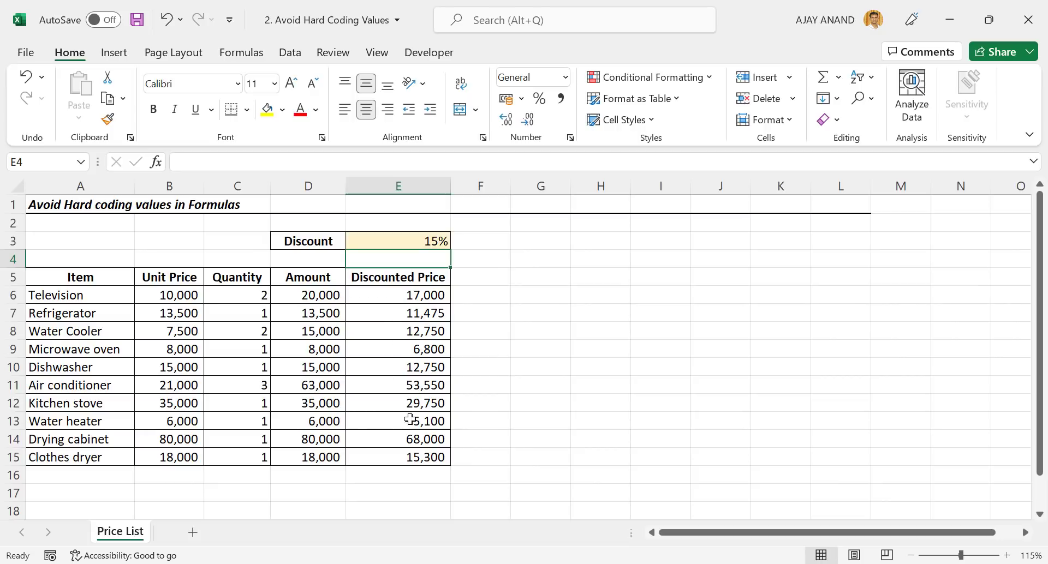
click(418, 239)
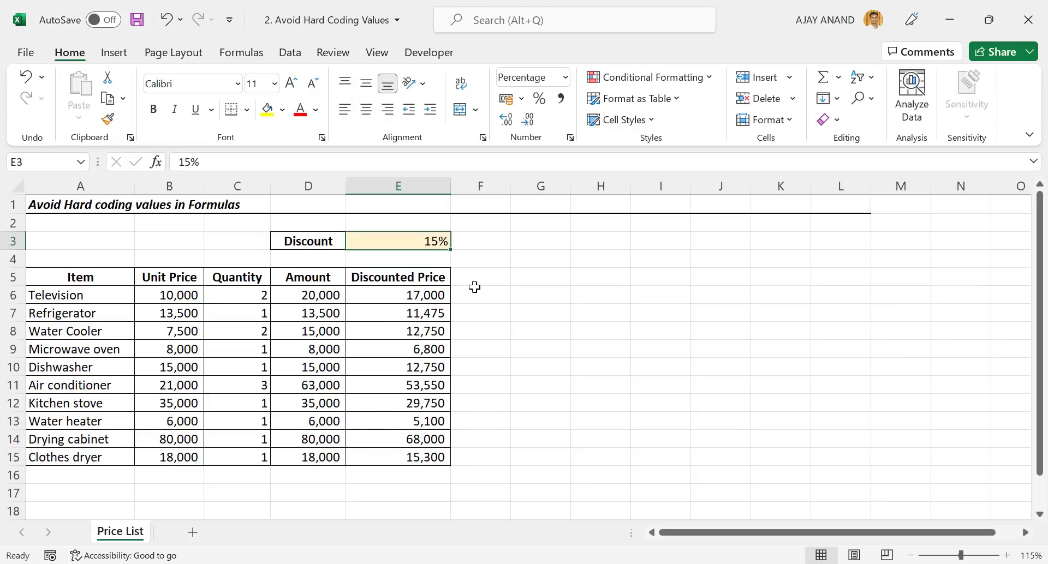
text(7)
key(Return)
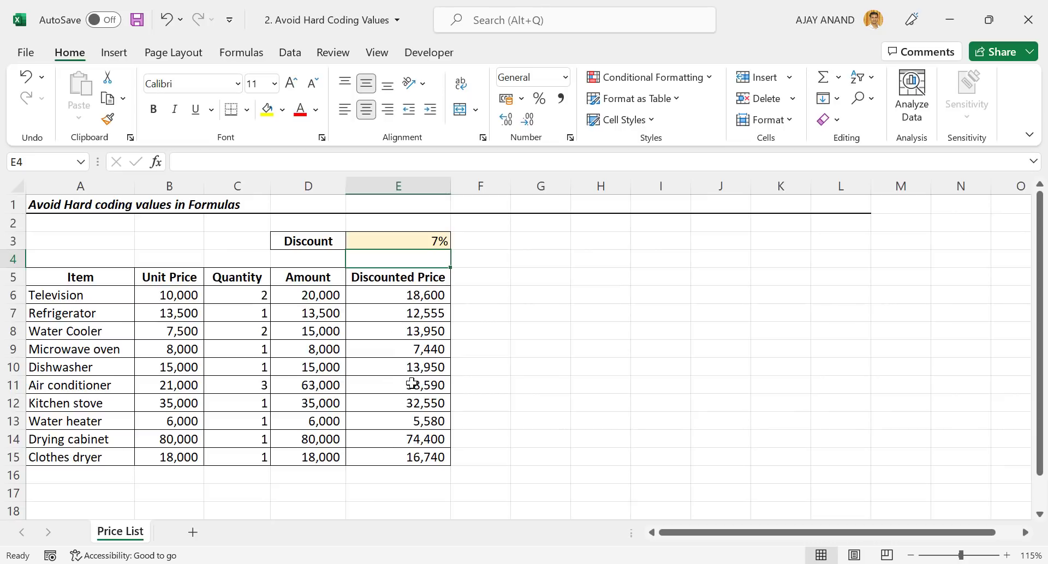
- Check the Dishwasher (E10) and Drying cabinet (E14) formulas without changing them
click(425, 364)
click(415, 164)
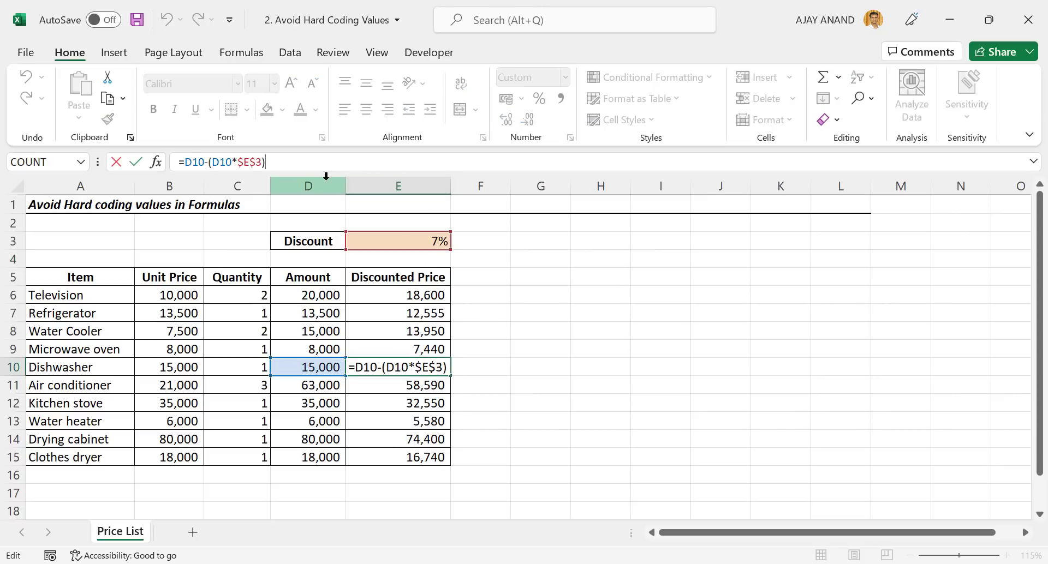
key(Escape)
click(412, 439)
click(412, 158)
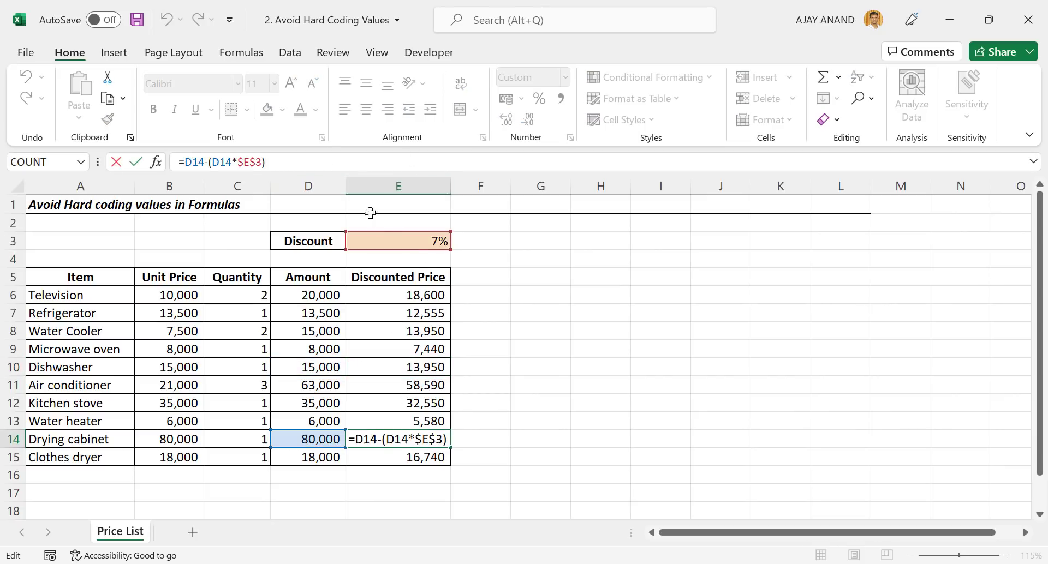
key(ctrl+Return)
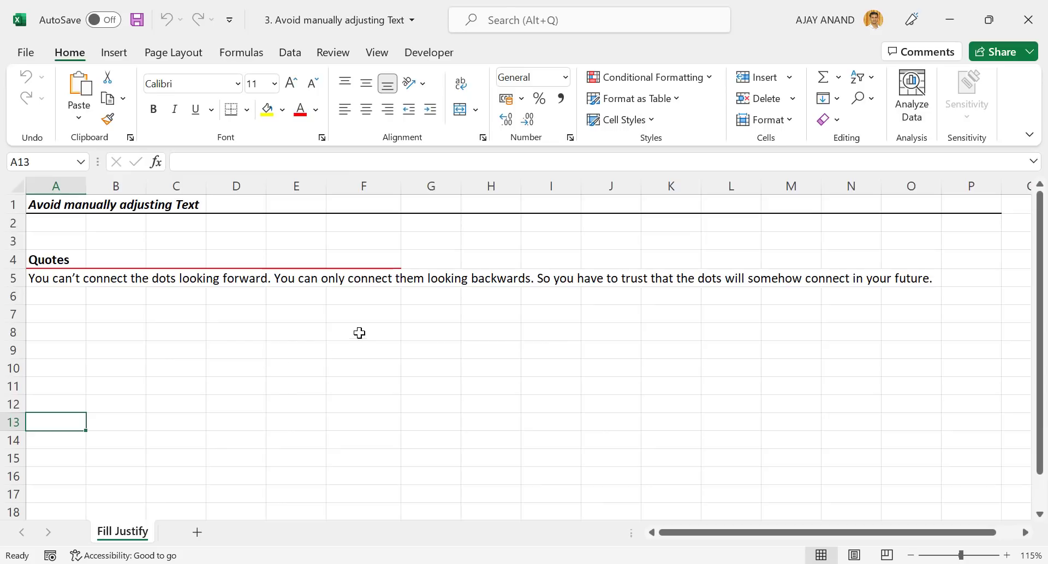
- Cut the quote from 'them' to the end out of A5 and paste it into A6
click(66, 284)
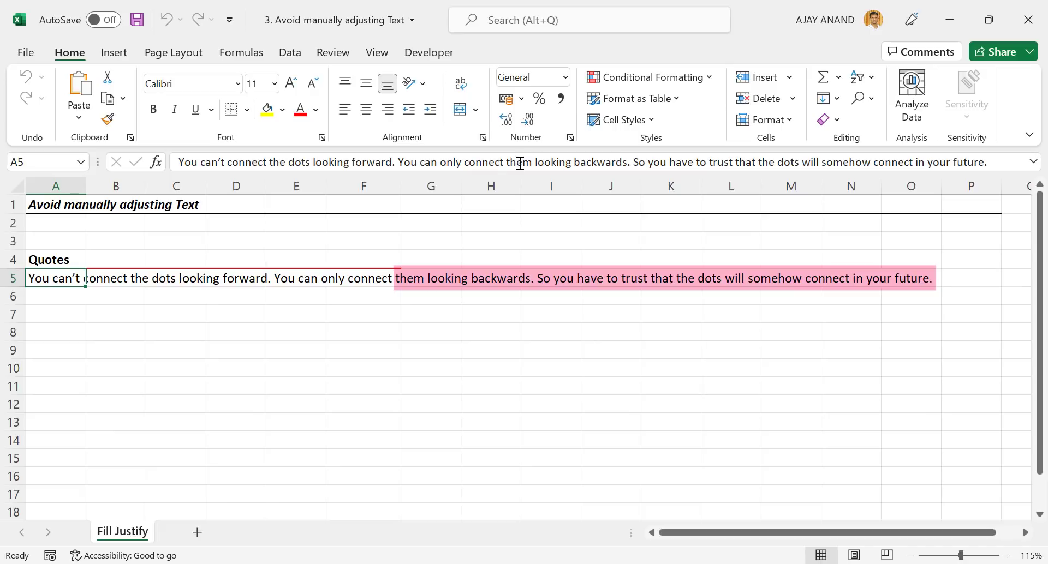
drag(505, 162, 995, 162)
right_click(991, 162)
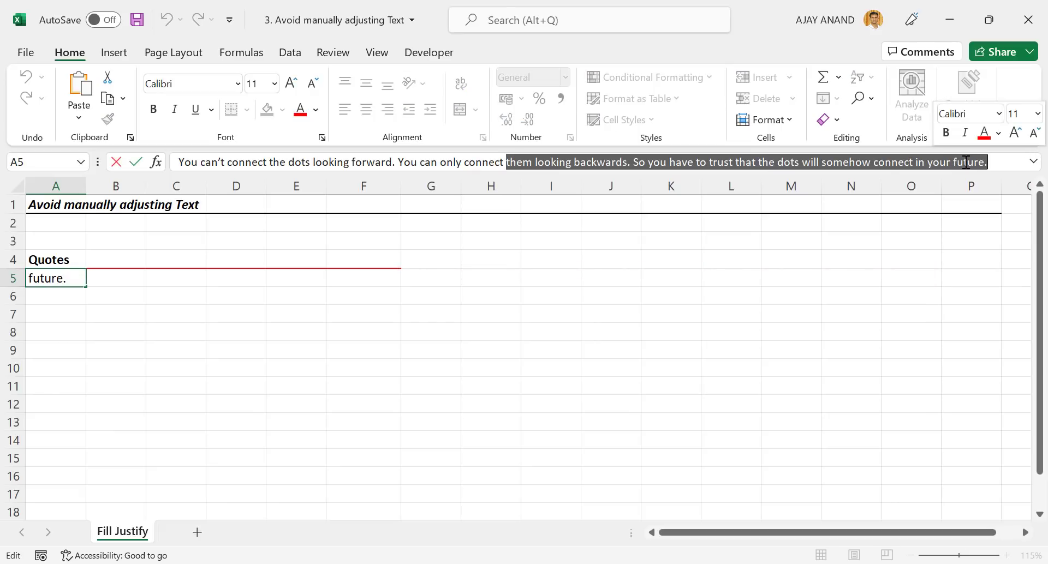
click(926, 174)
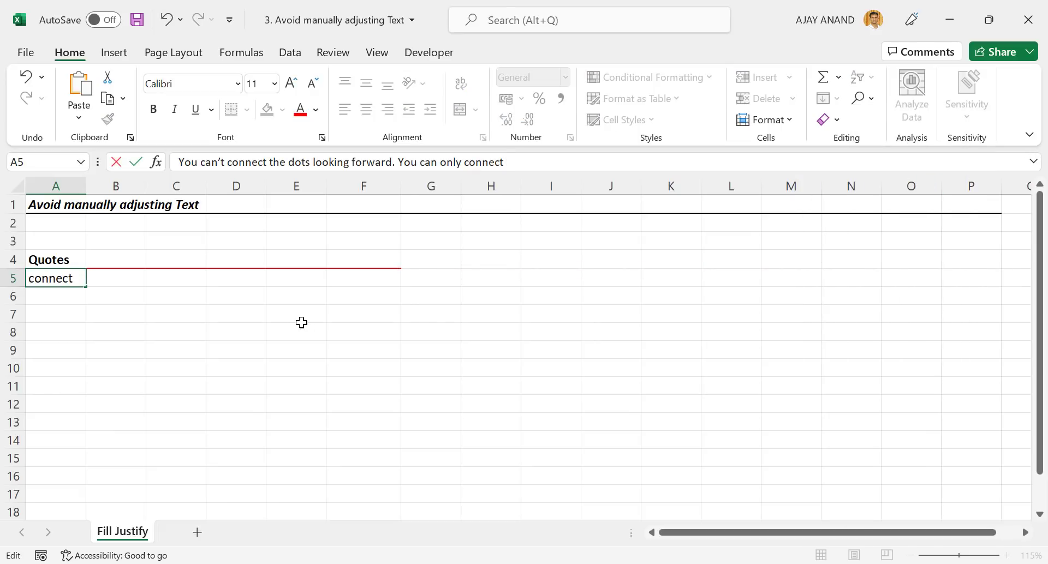
key(Return)
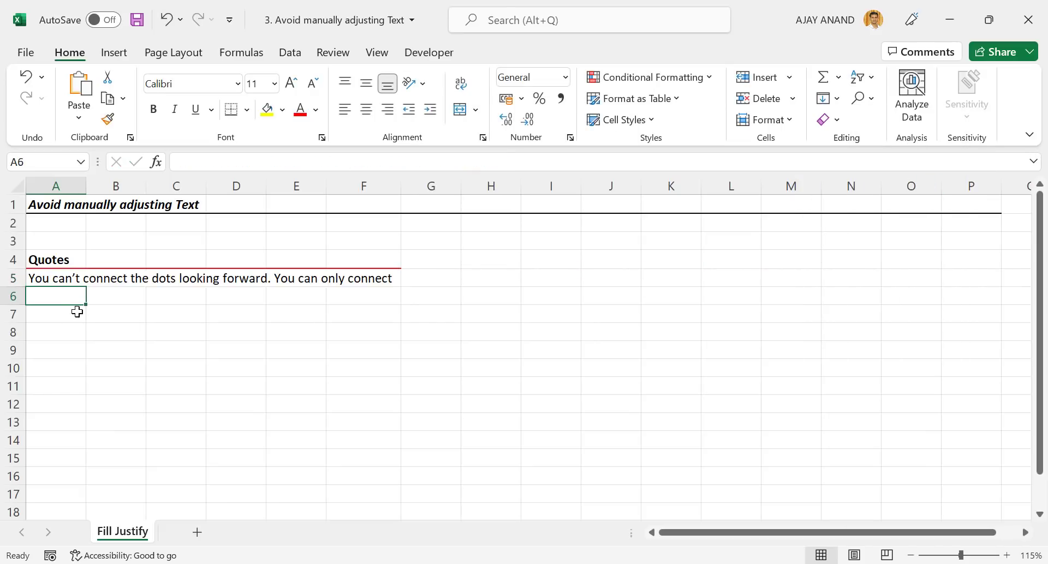
click(222, 169)
right_click(223, 169)
click(256, 244)
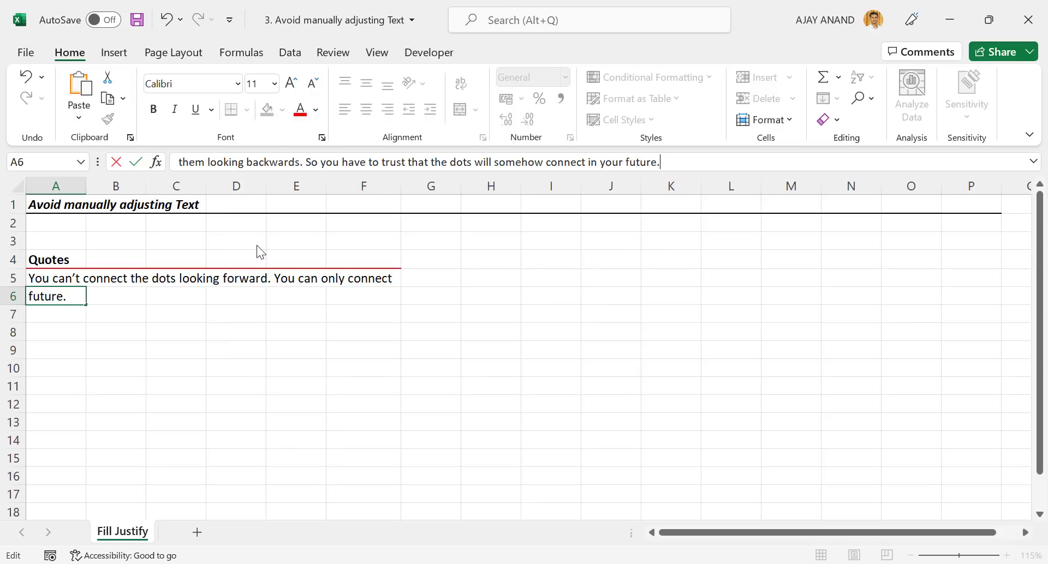
key(Return)
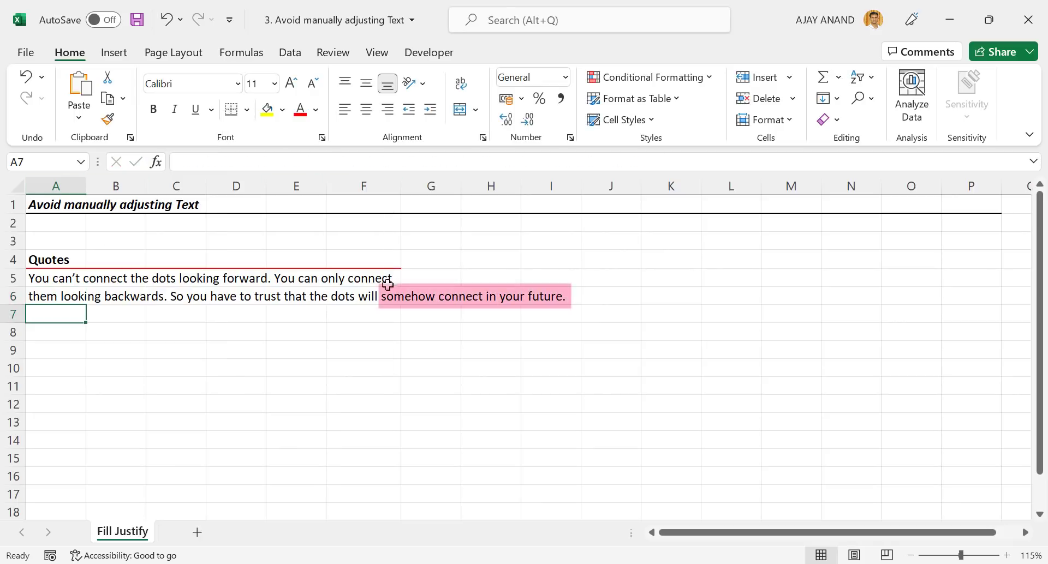
- Move the final phrase 'somehow connect in your future.' from A6 into A7
click(54, 296)
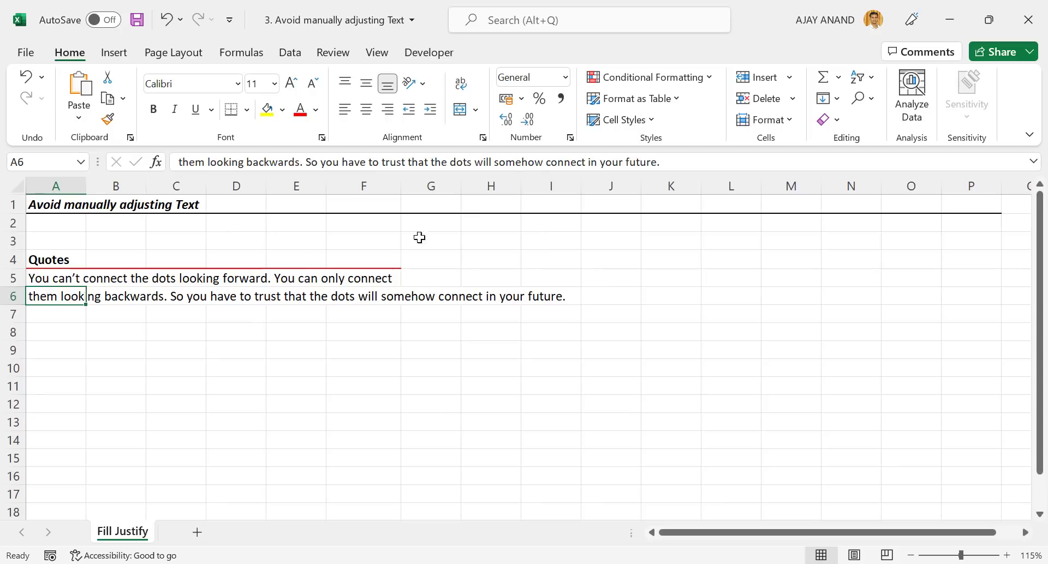
click(495, 163)
drag(494, 163, 662, 162)
right_click(644, 163)
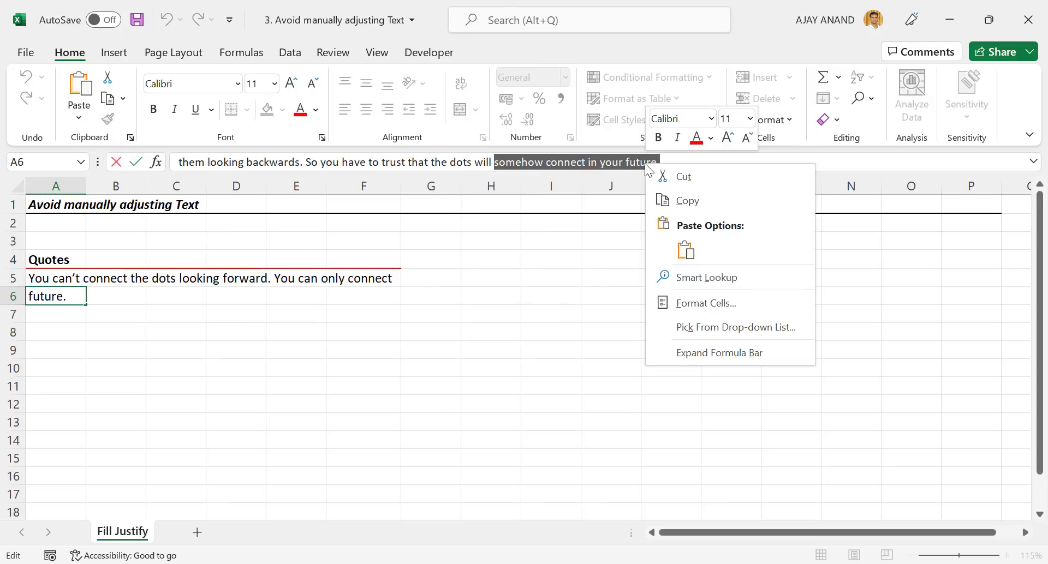
click(670, 178)
key(Return)
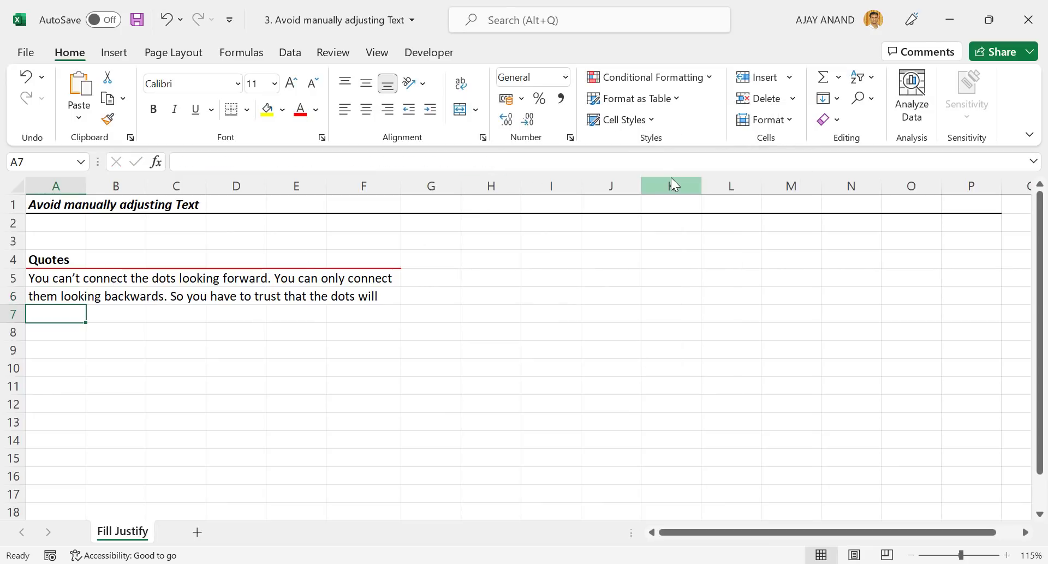
click(214, 163)
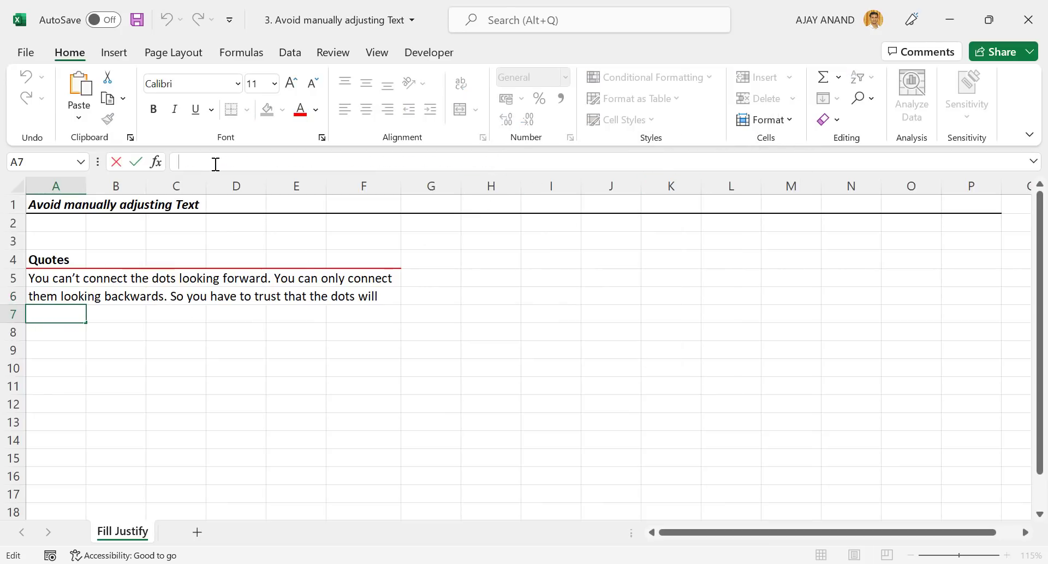
right_click(214, 164)
click(254, 250)
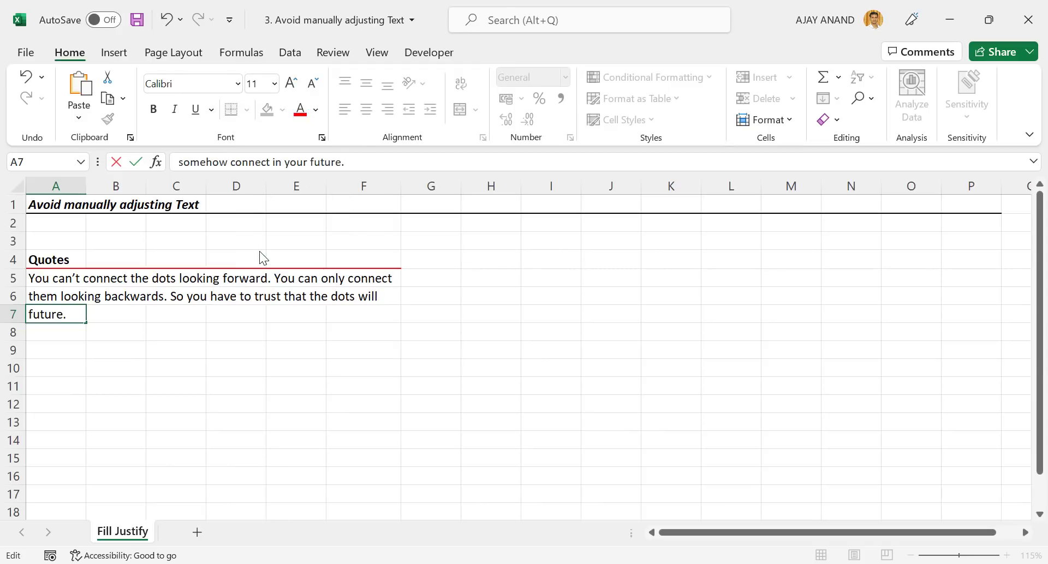
key(Return)
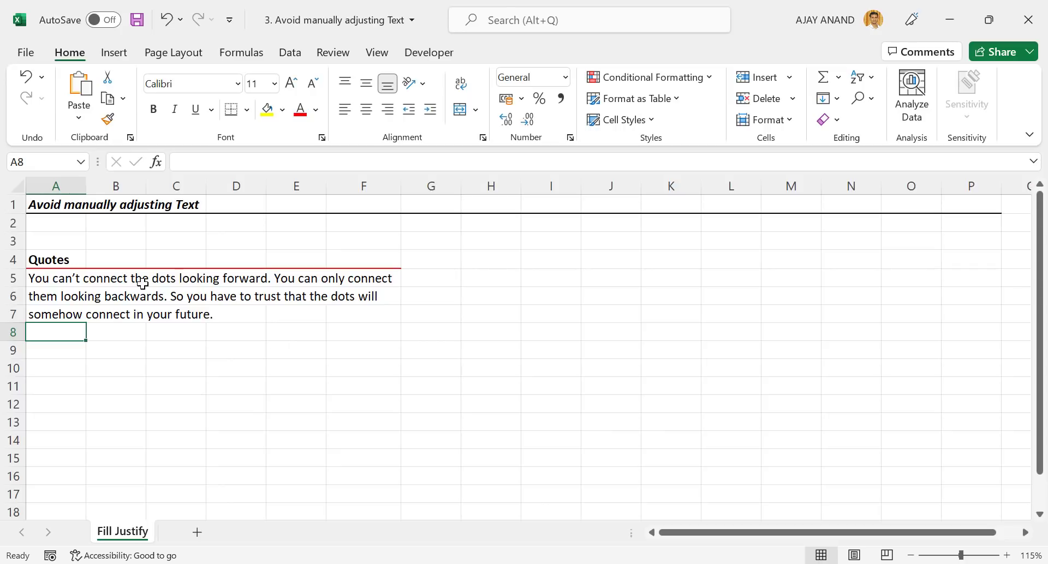
- Undo the four manual edits to restore the full quote in A5
click(167, 20)
click(167, 20)
click(167, 20)
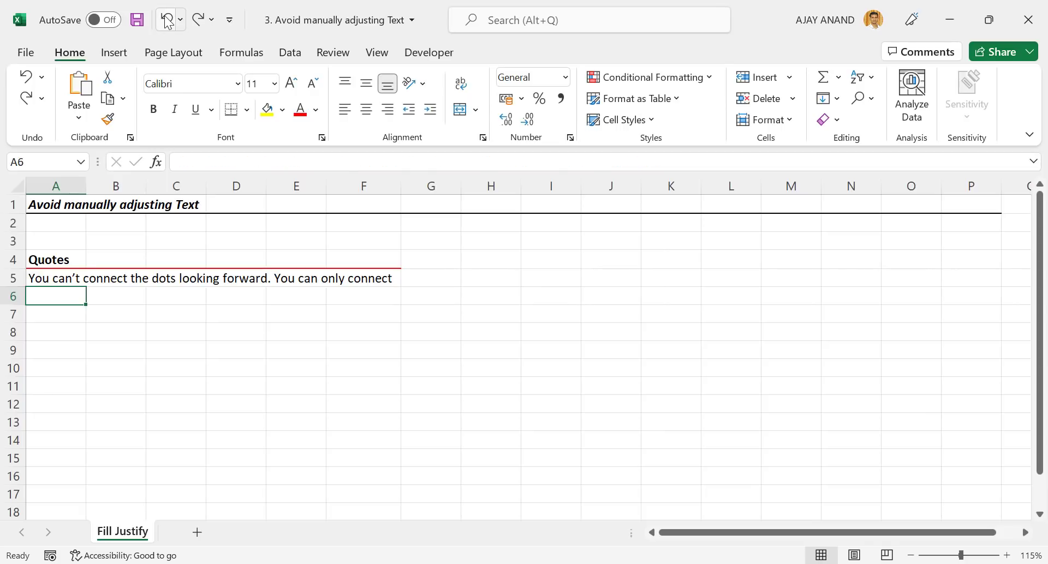
click(167, 19)
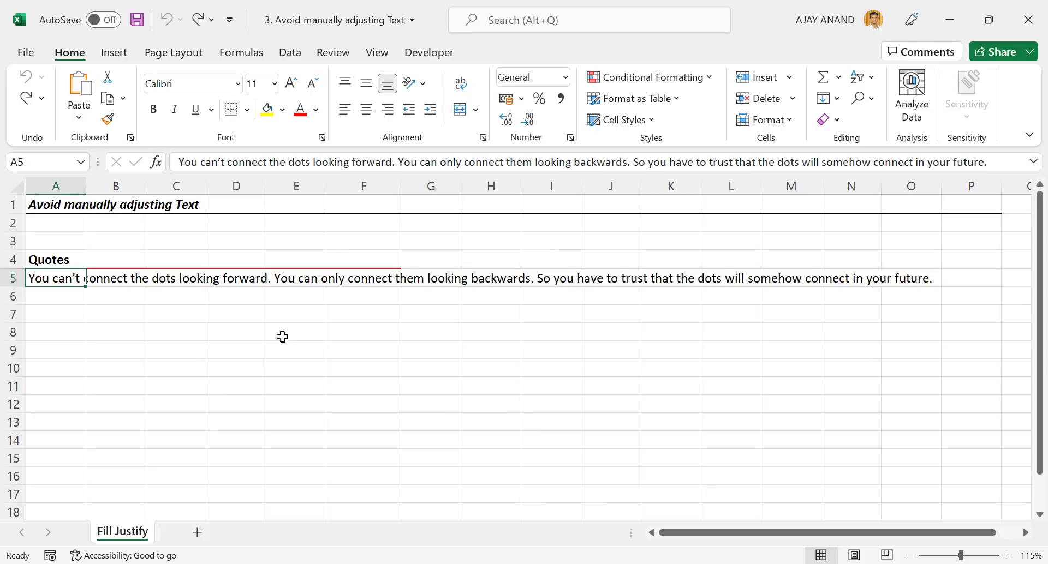
- Justify the quote across A5:F5 with Fill > Justify, accepting the overflow warning
drag(61, 278, 364, 283)
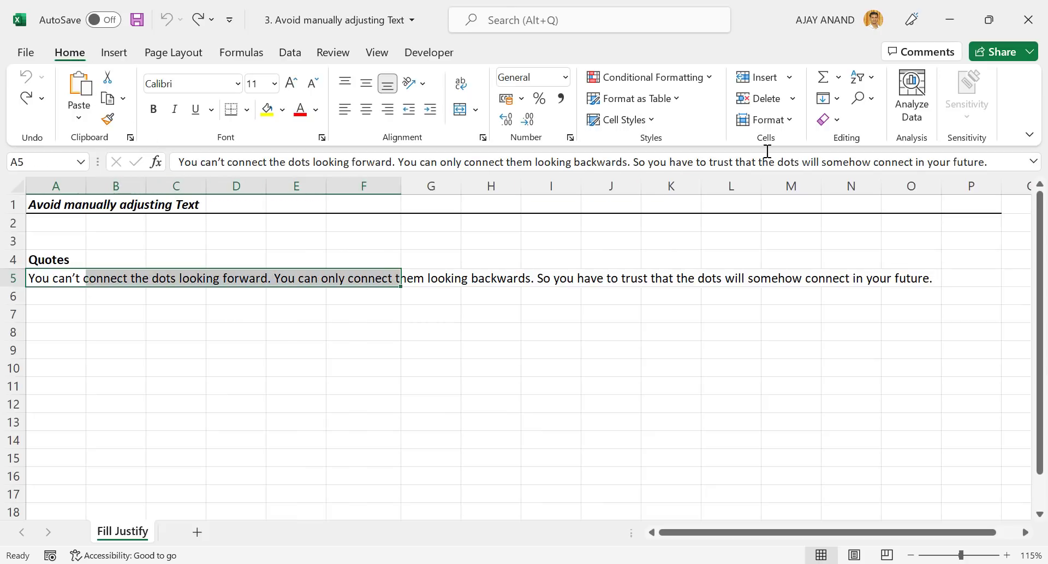
click(837, 100)
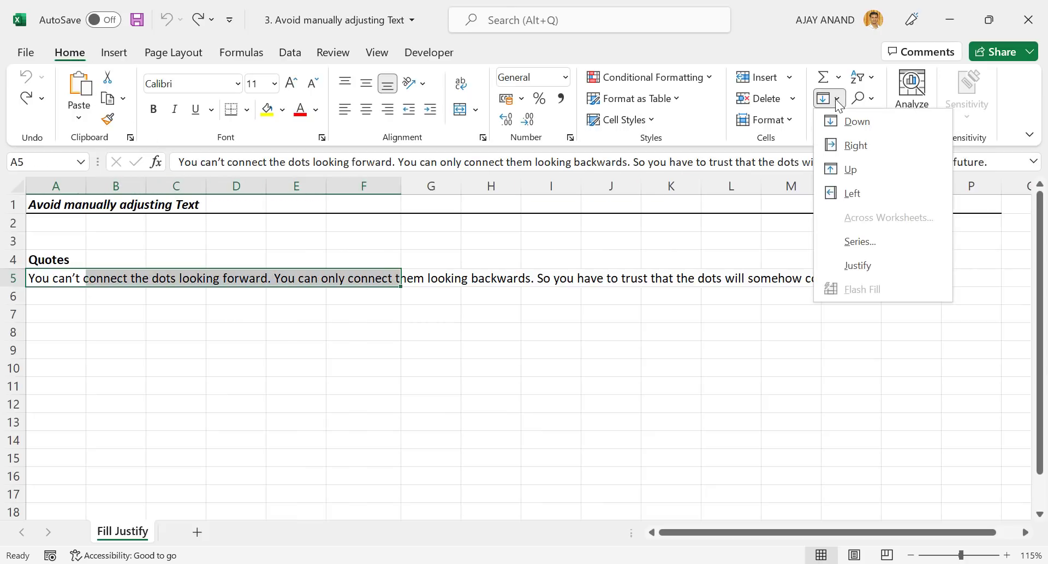
click(848, 264)
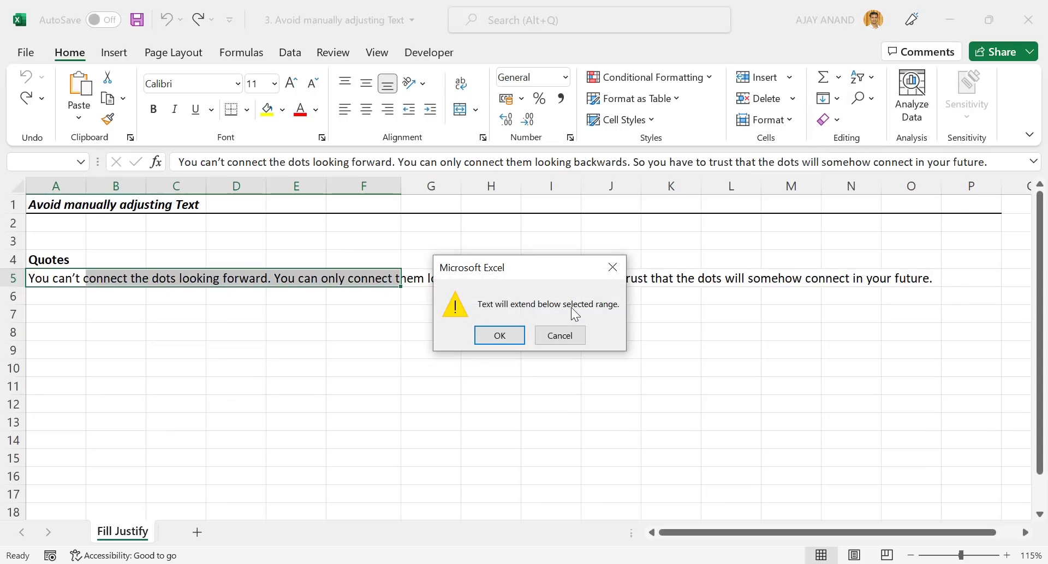
click(514, 341)
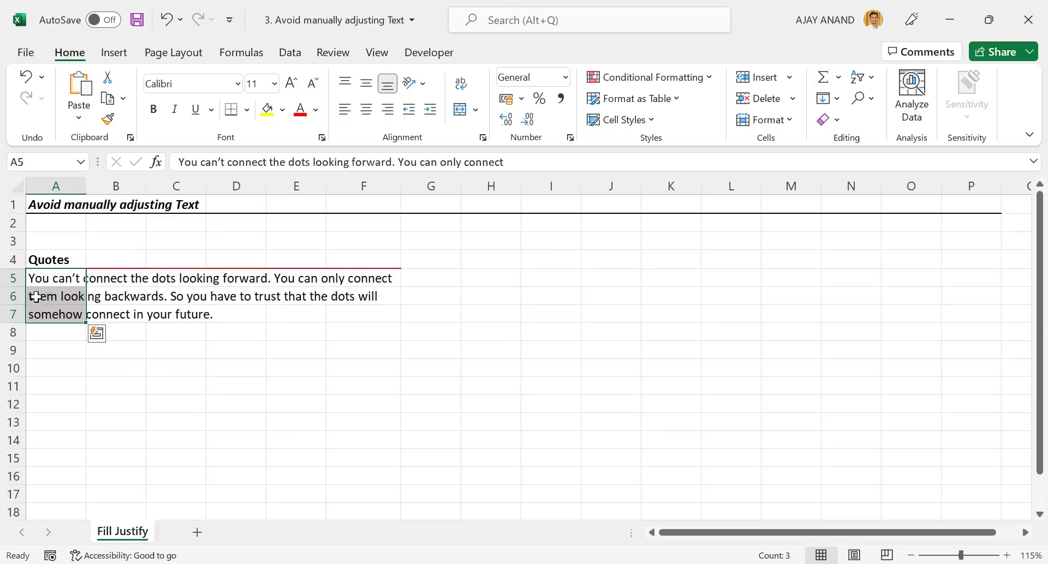
- Rejustify the quote within columns A to D, reflowing it over A5:A9
drag(39, 280, 235, 319)
click(838, 99)
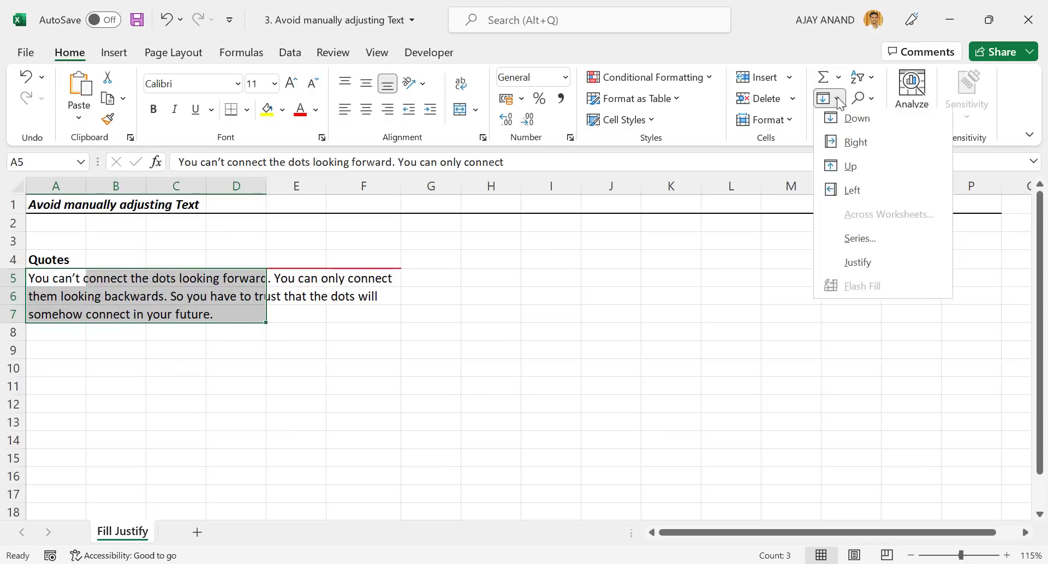
click(860, 266)
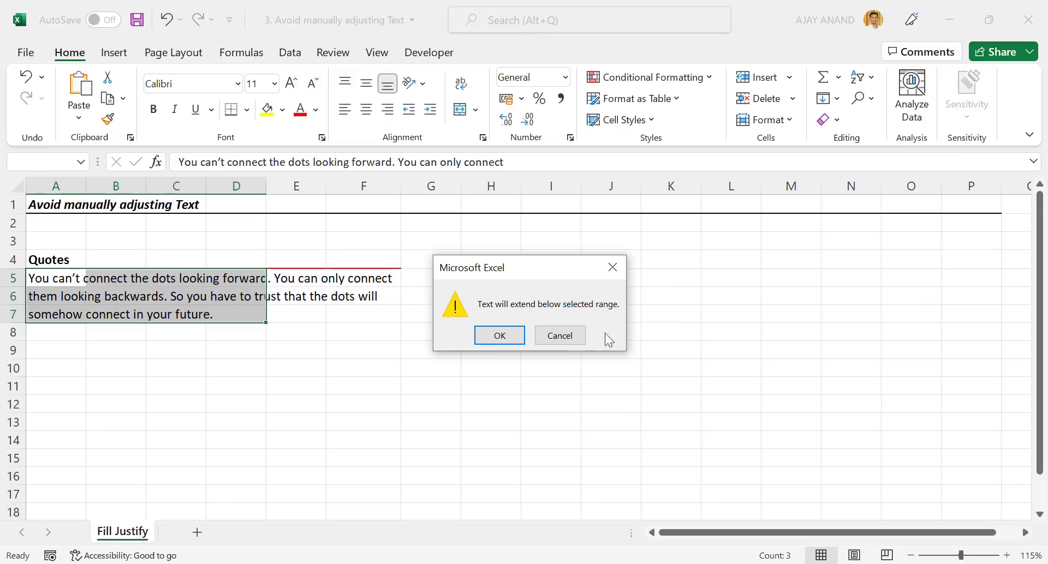
click(502, 343)
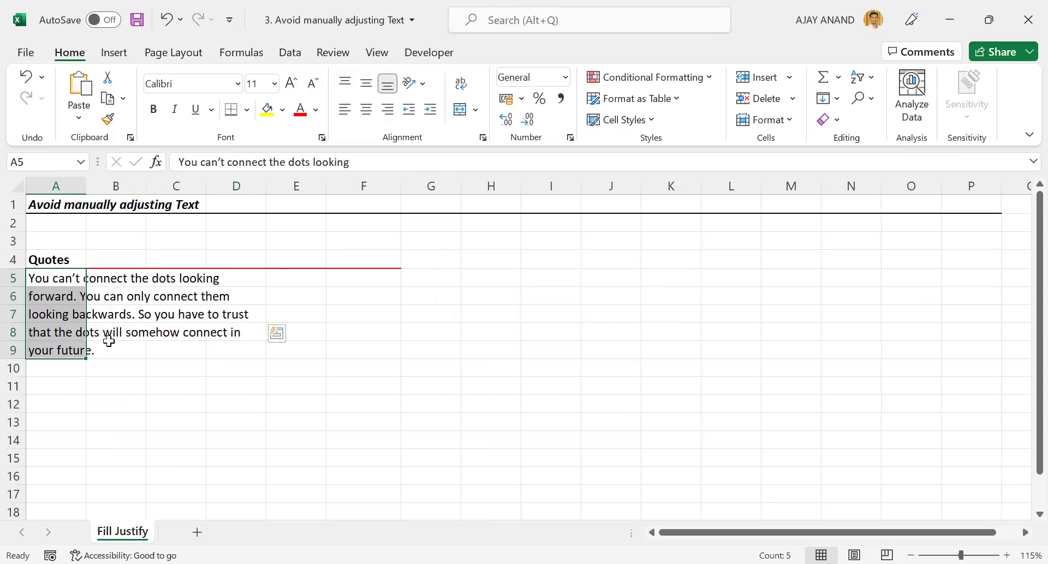
click(405, 388)
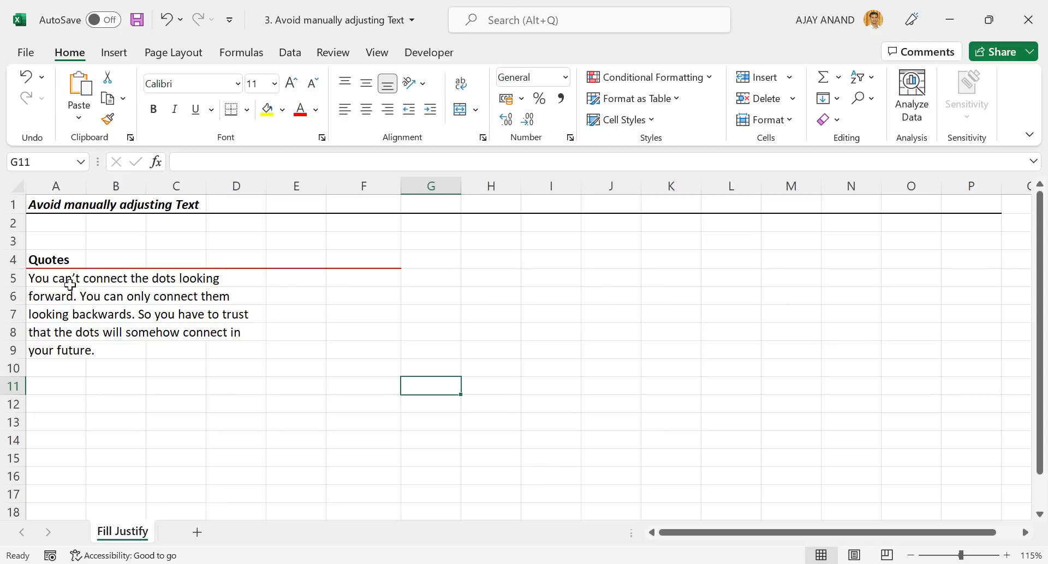
- Justify the quote across a wide range so it runs on one line in A5
drag(52, 283, 962, 345)
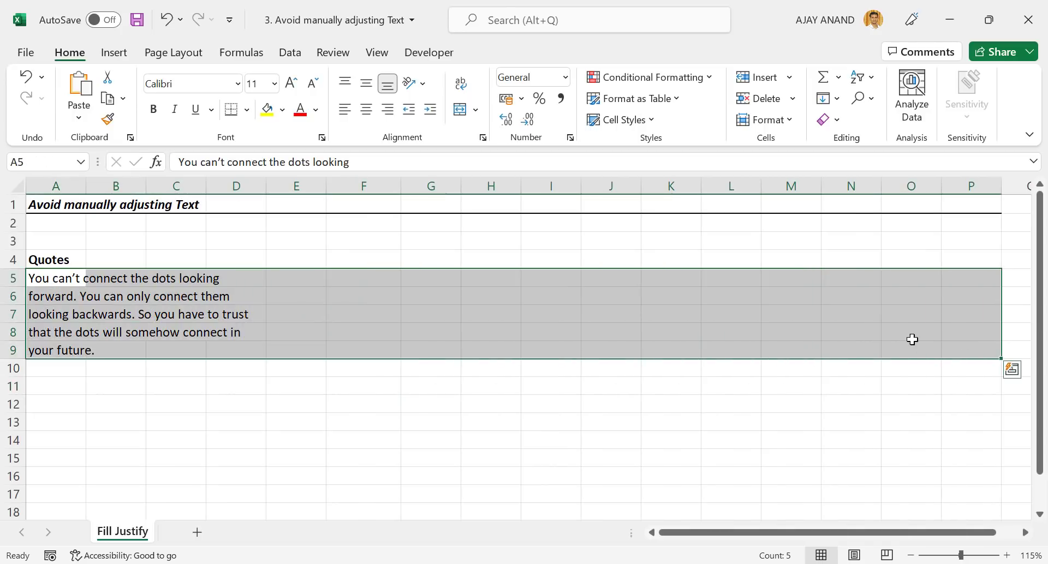
click(827, 99)
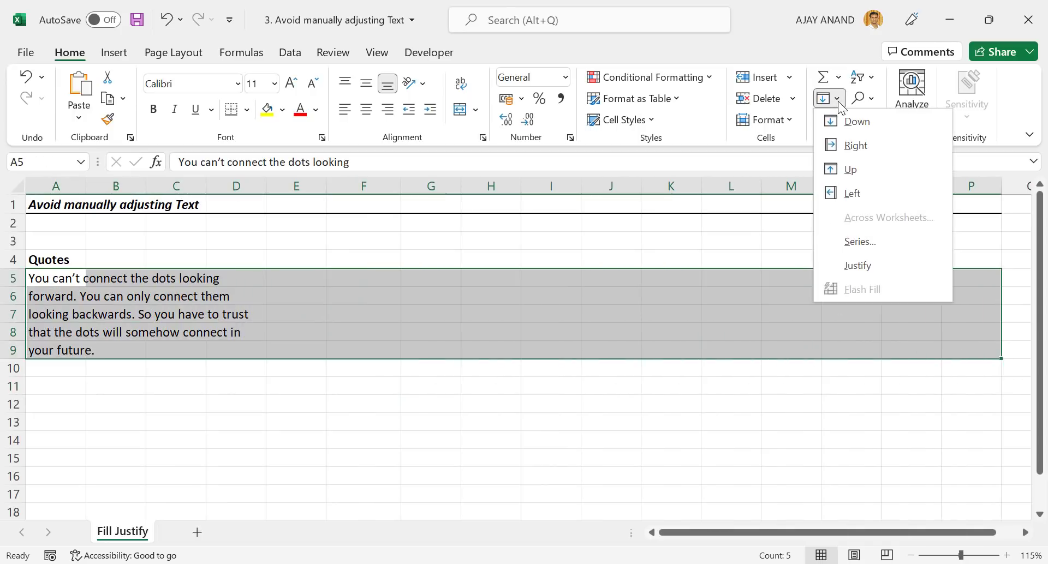
click(860, 266)
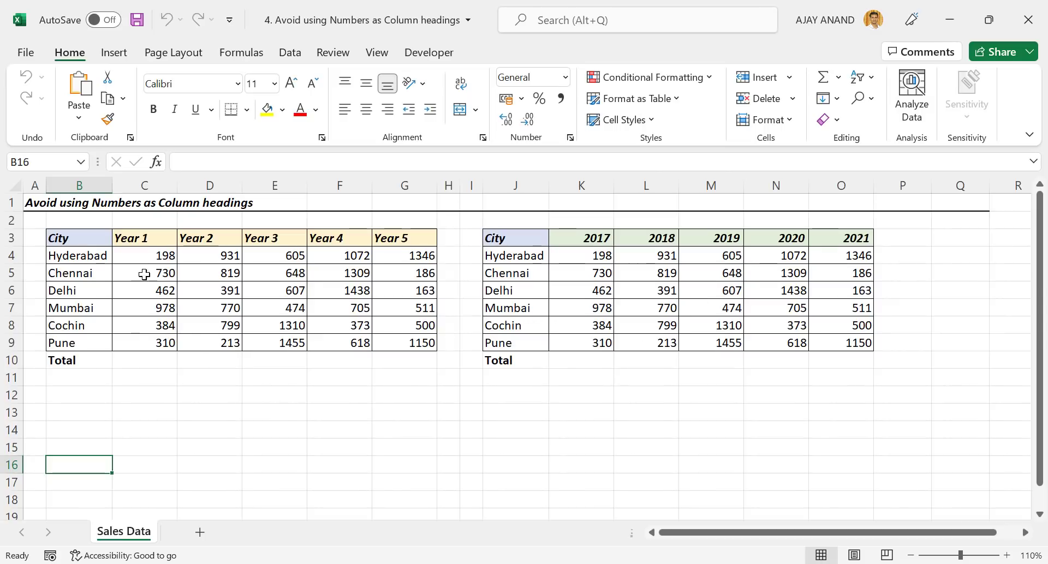
- AutoSum the Year 1 column into C10, giving 3062, and check its range
click(148, 362)
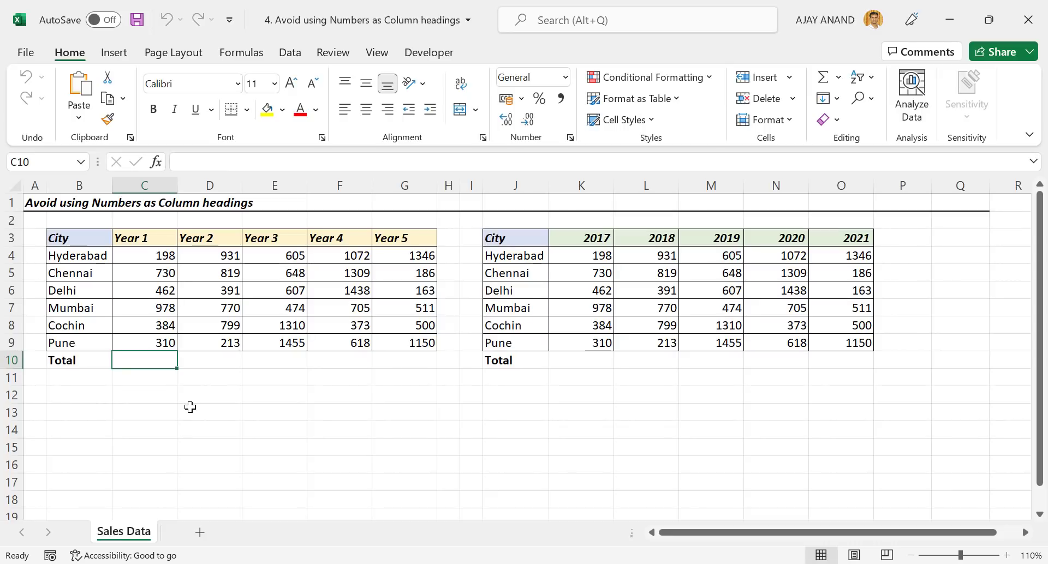
key(alt+equal)
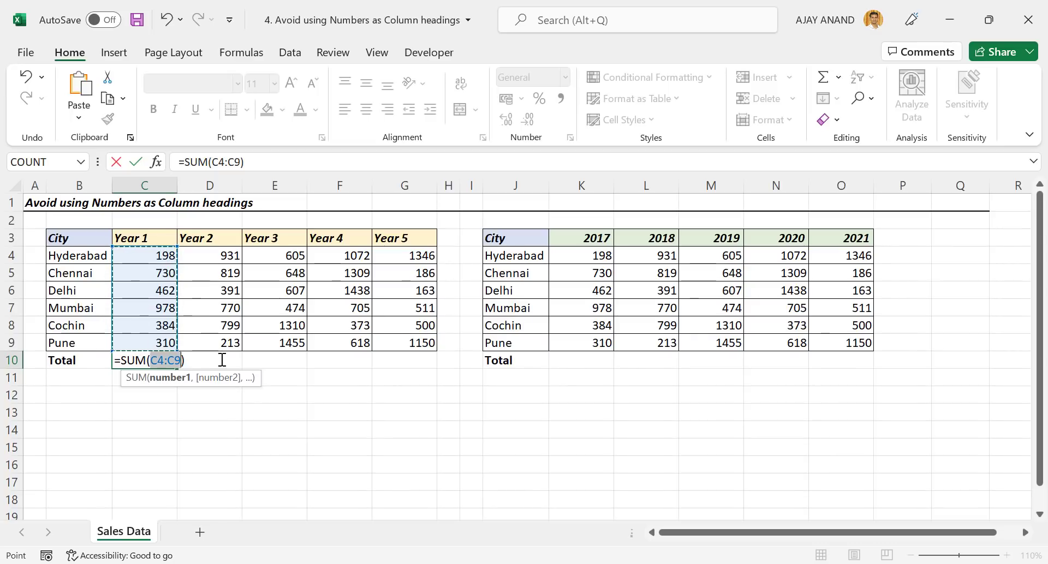
key(Return)
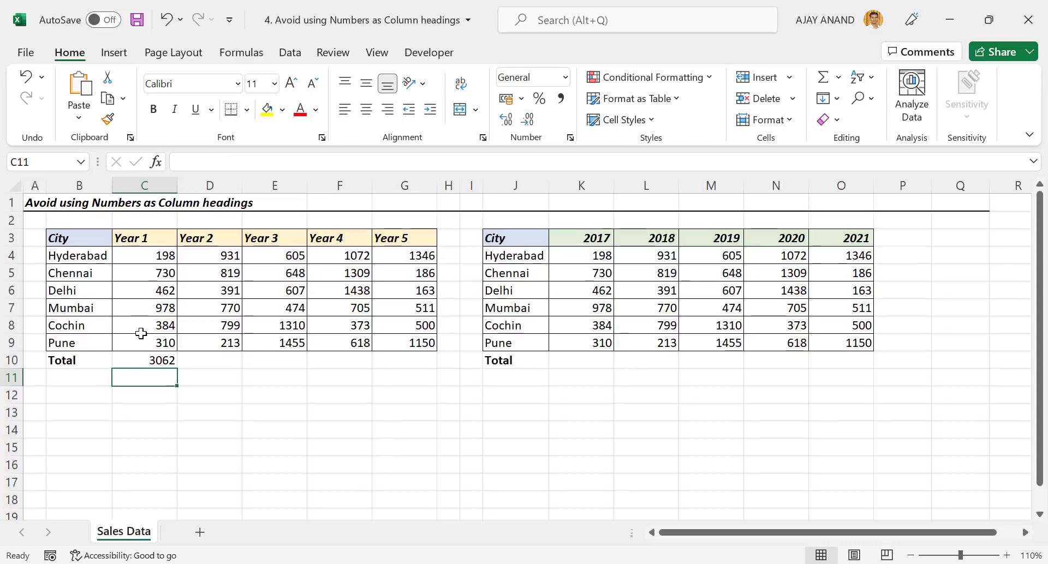
click(131, 363)
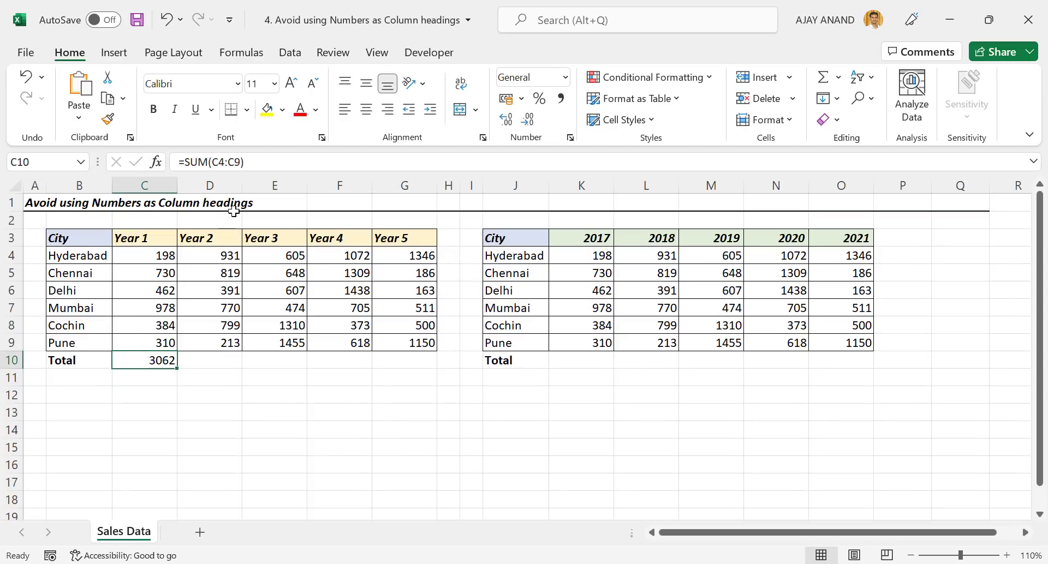
click(263, 162)
key(Escape)
- AutoSum D10:G10 for Years 2–5 (3923, 5099, 5515, 3856) and check Year 3's formula
drag(212, 360, 388, 368)
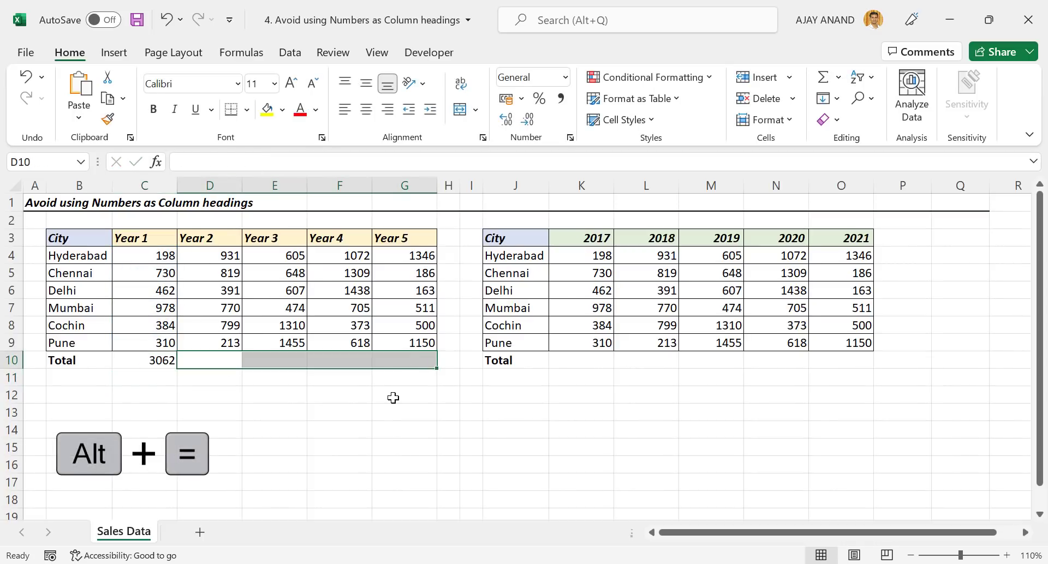
key(alt+equal)
key(Right)
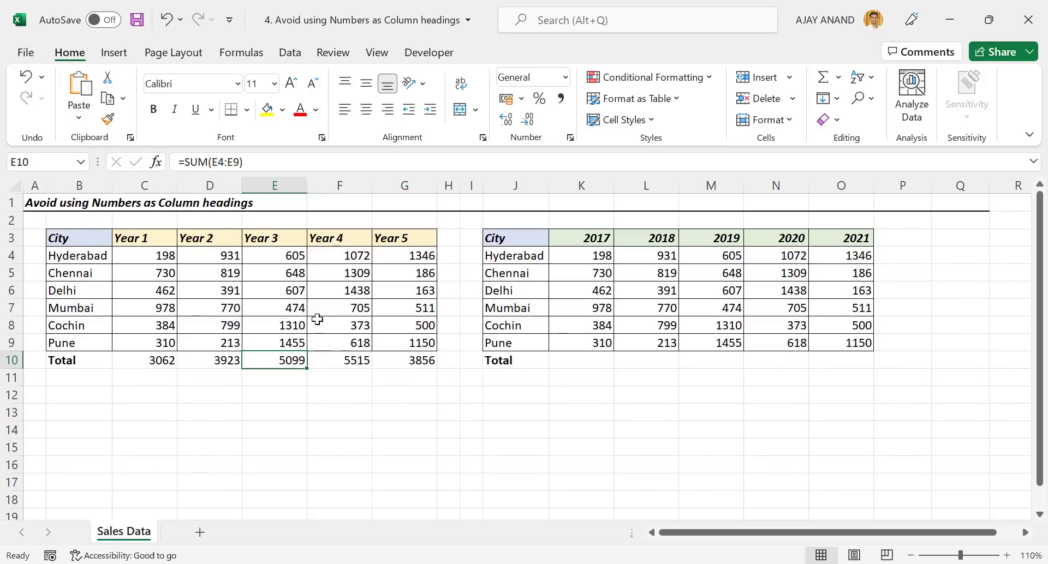
click(310, 160)
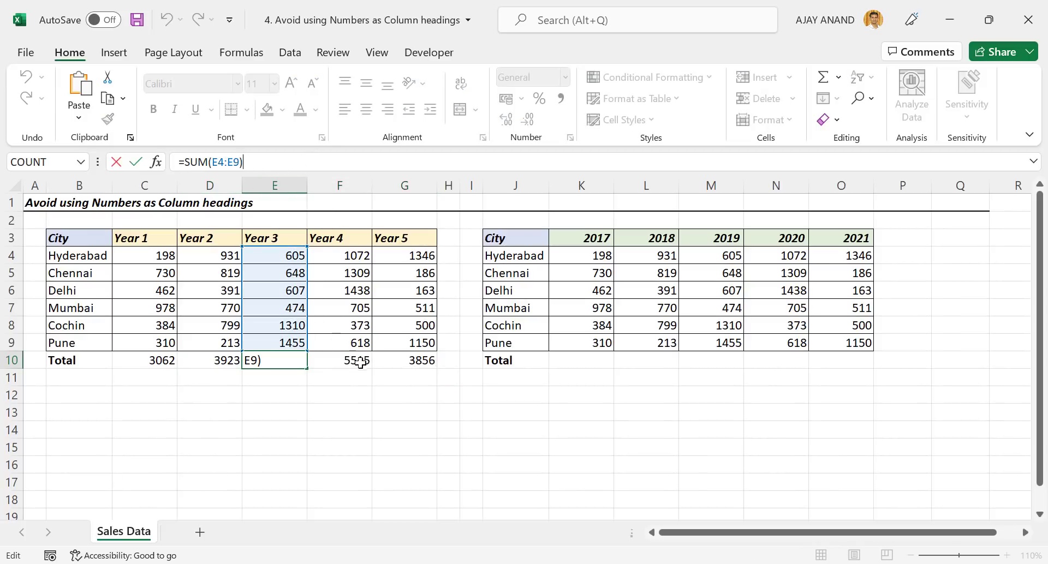
key(Escape)
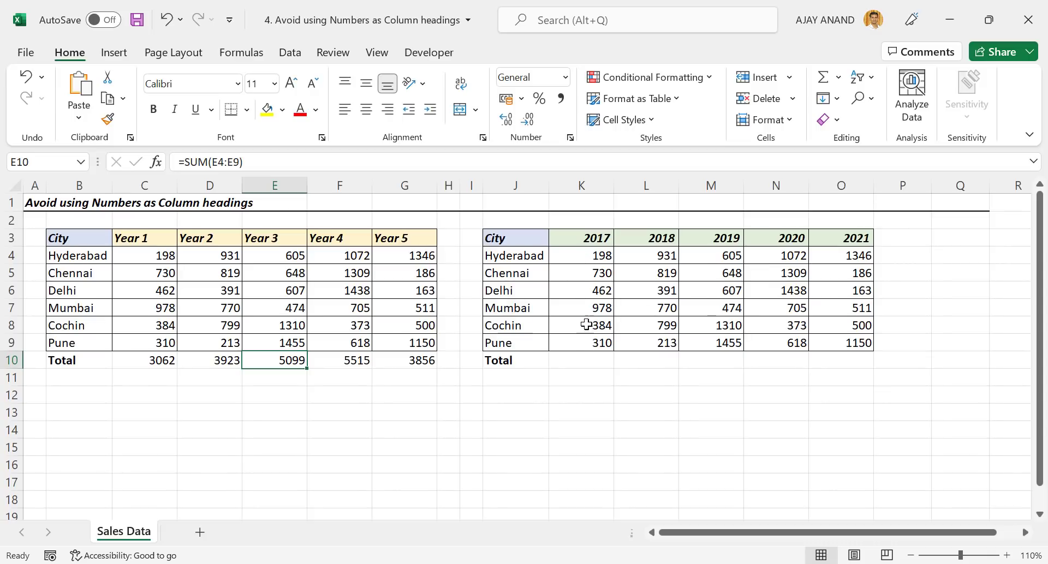
- AutoSum the 2017 column in K10 and narrow its range to K4:K9, giving 3062
click(569, 360)
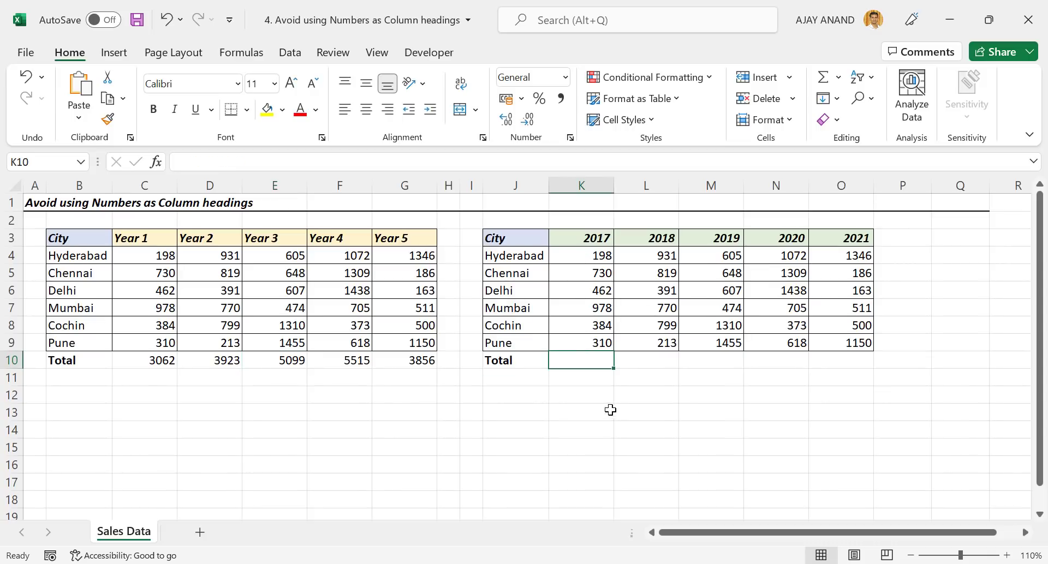
key(alt+equal)
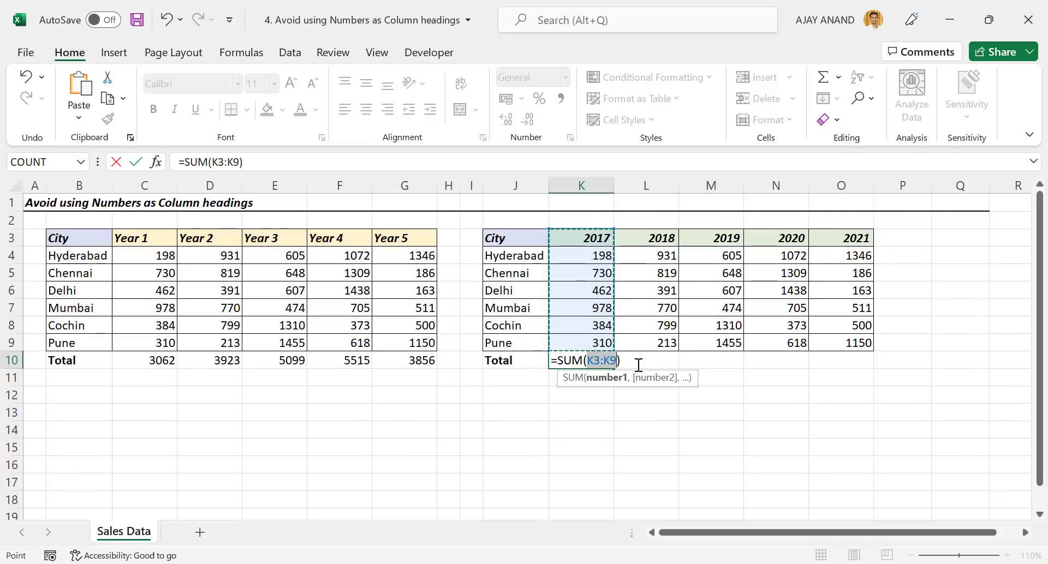
key(Return)
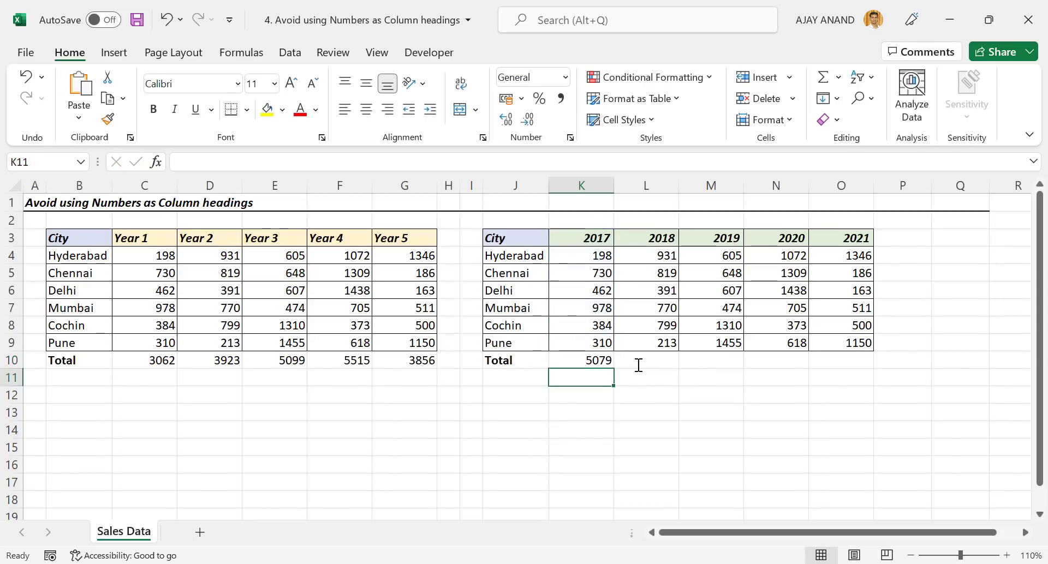
click(592, 361)
click(376, 162)
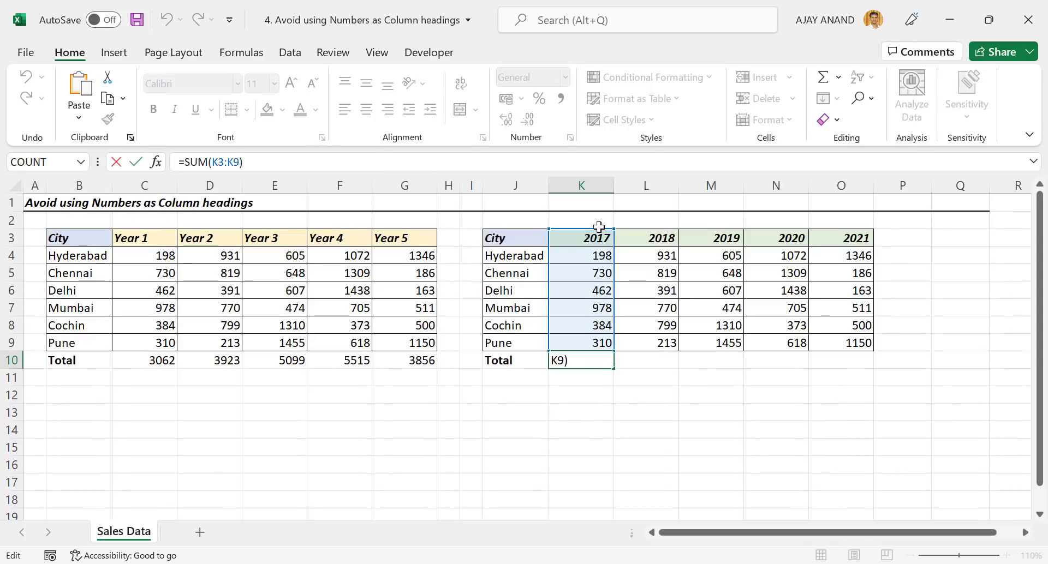
key(Escape)
click(407, 161)
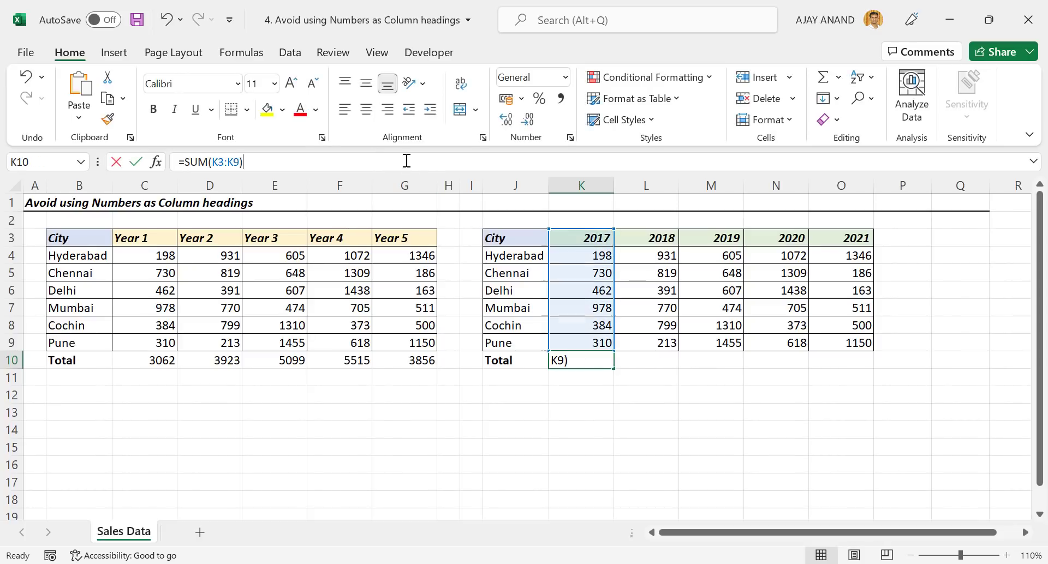
drag(613, 229, 607, 246)
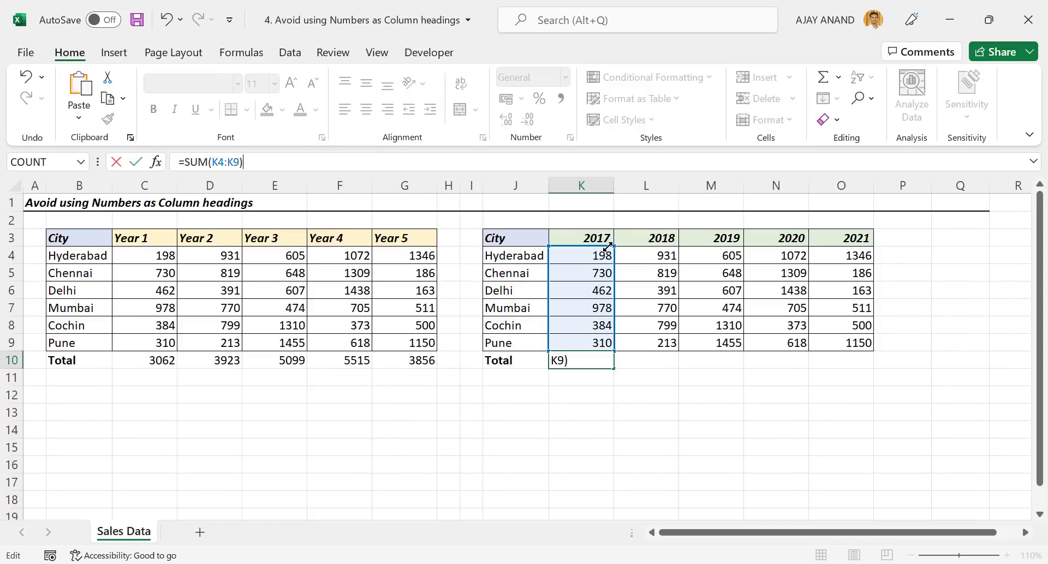
key(Return)
- AutoSum L10:O10 for 2018–2021 and inspect the 2019 and 2021 ranges
drag(658, 360, 845, 361)
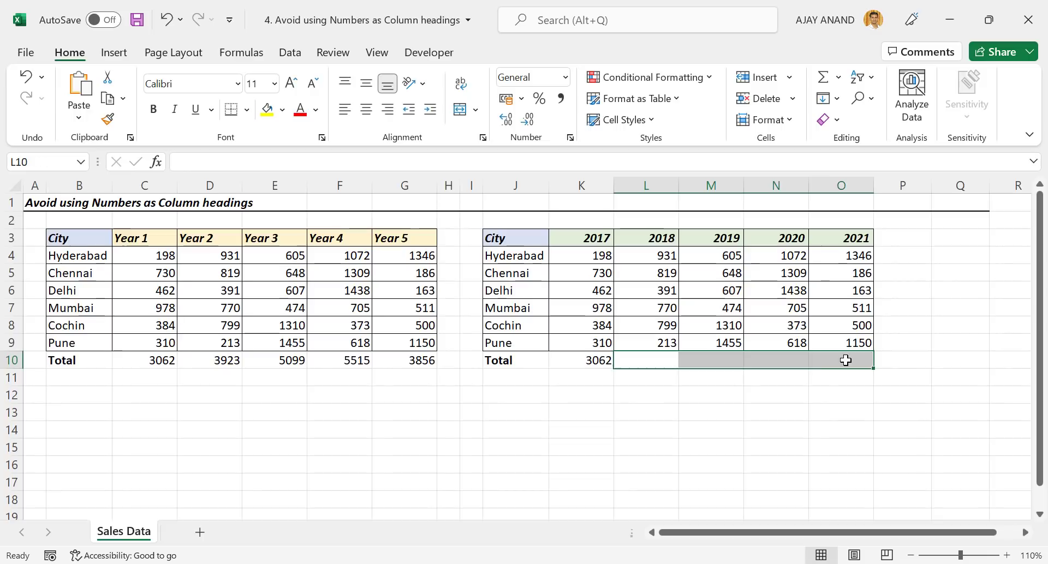
key(alt+equal)
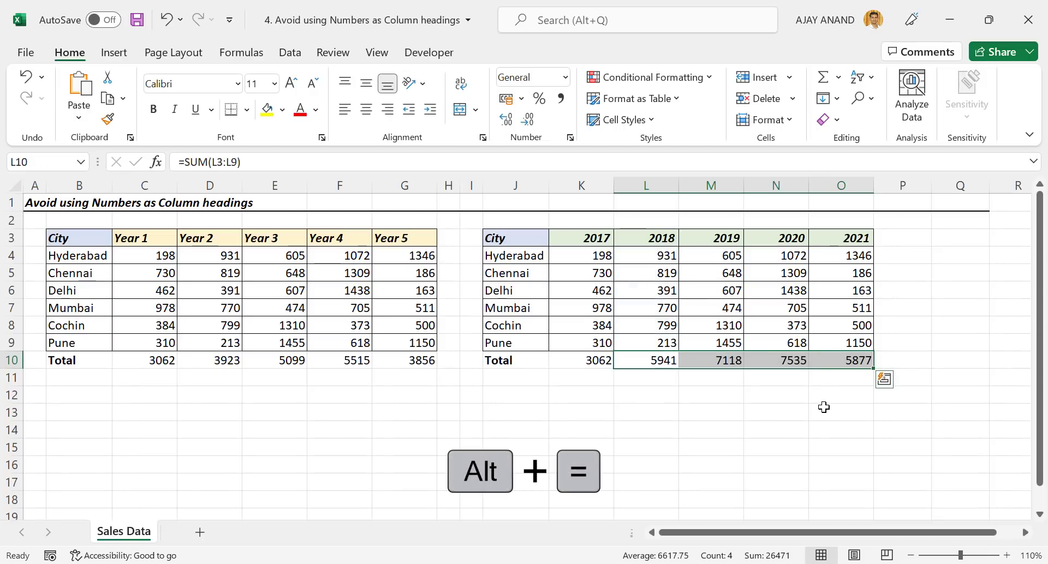
click(740, 362)
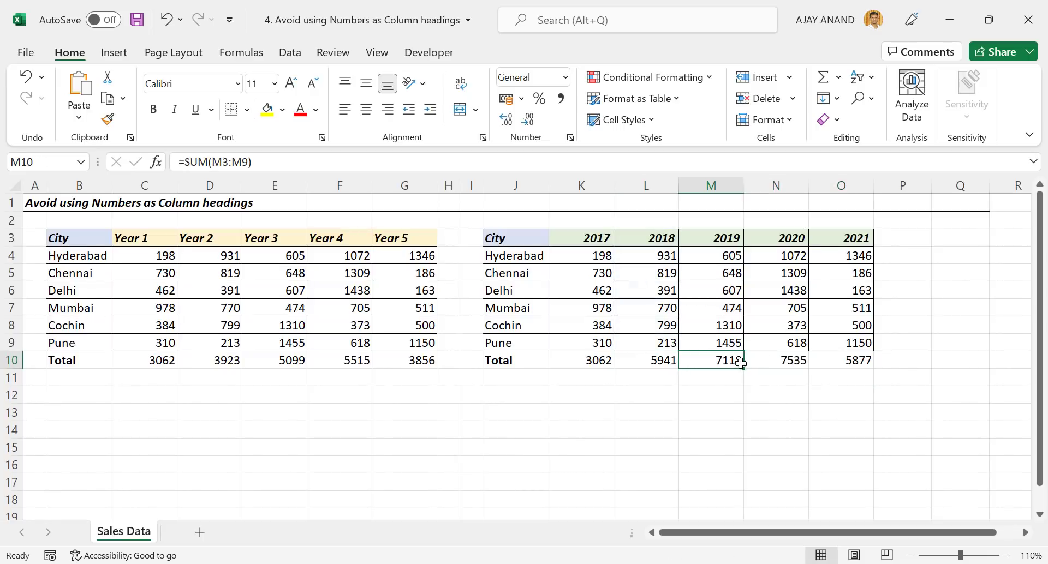
click(346, 161)
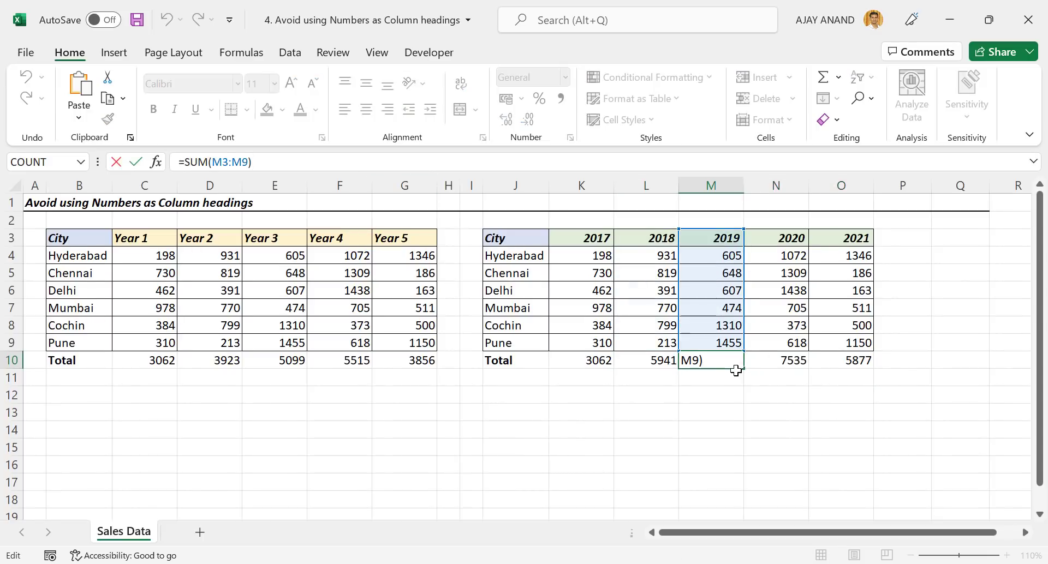
key(Escape)
click(829, 359)
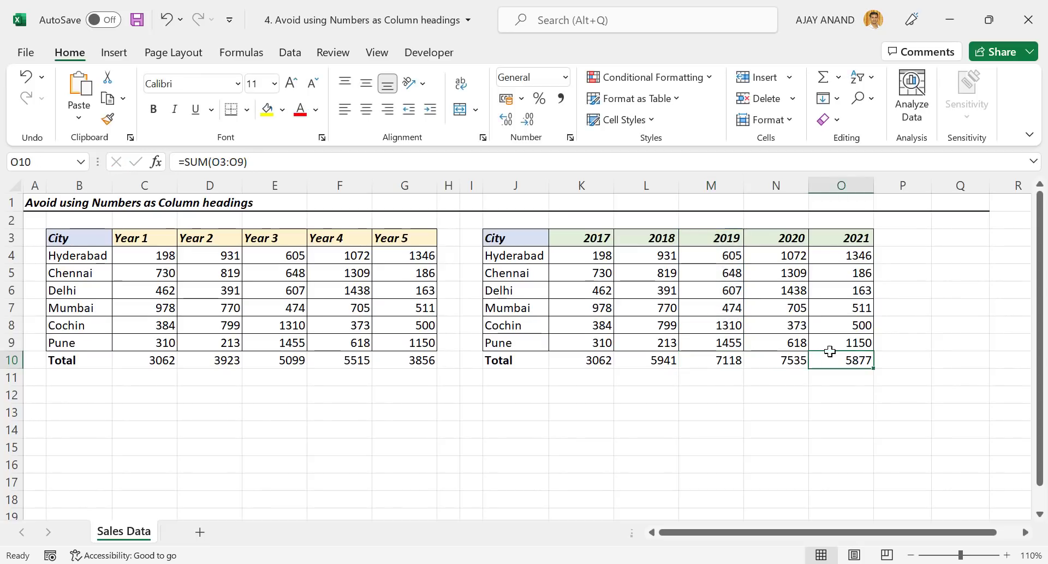
click(287, 161)
key(Escape)
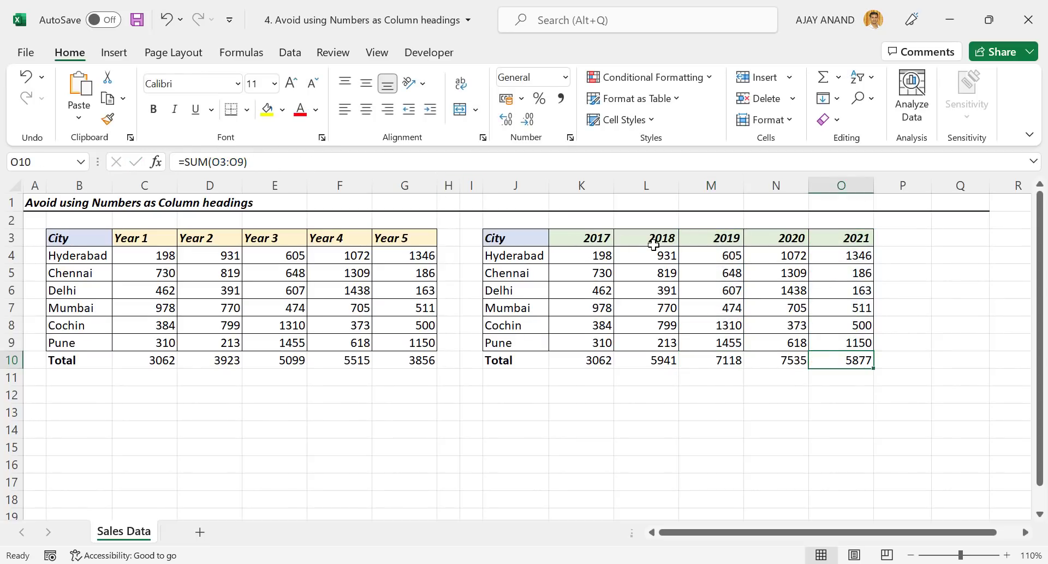
- Change K3 to 'Y 2017' and fill the headings across to 'Y 2021' in O3
click(580, 238)
click(185, 162)
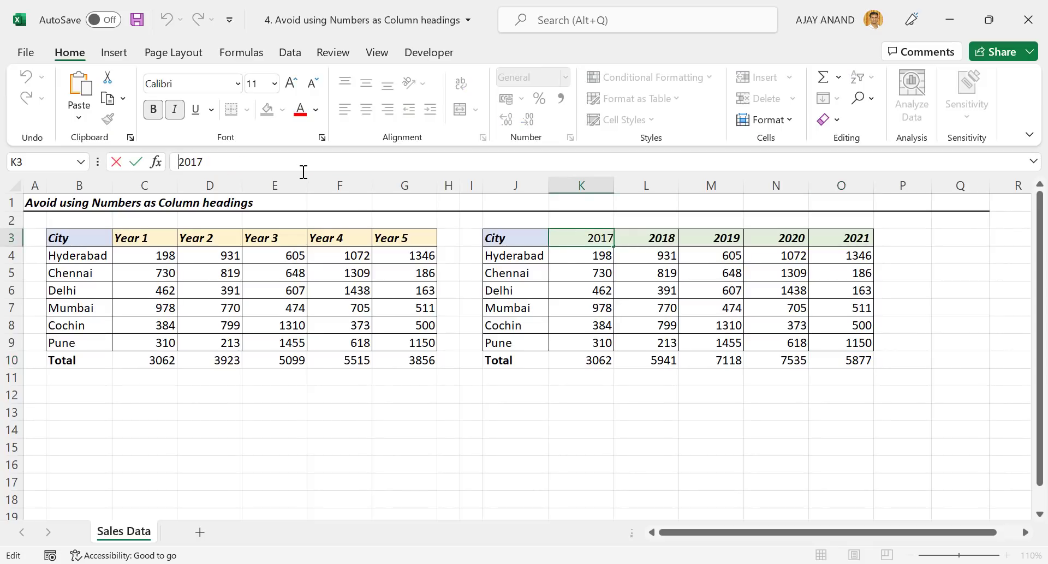
text(Y)
key(Return)
click(592, 241)
drag(614, 247, 873, 245)
click(739, 414)
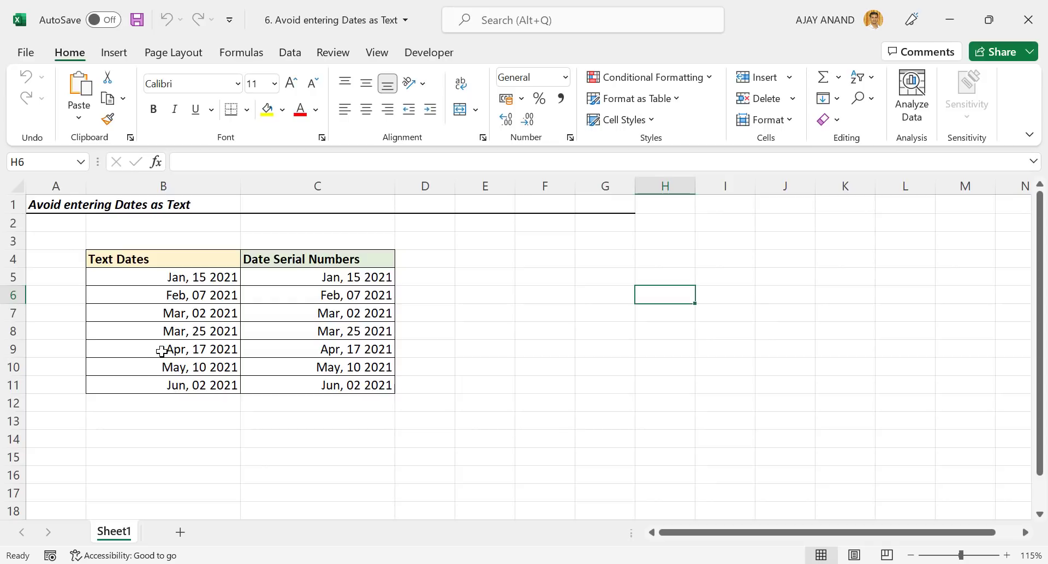
- Inspect the text dates down column B, including Apr, 17 2021
click(178, 279)
click(182, 310)
click(208, 347)
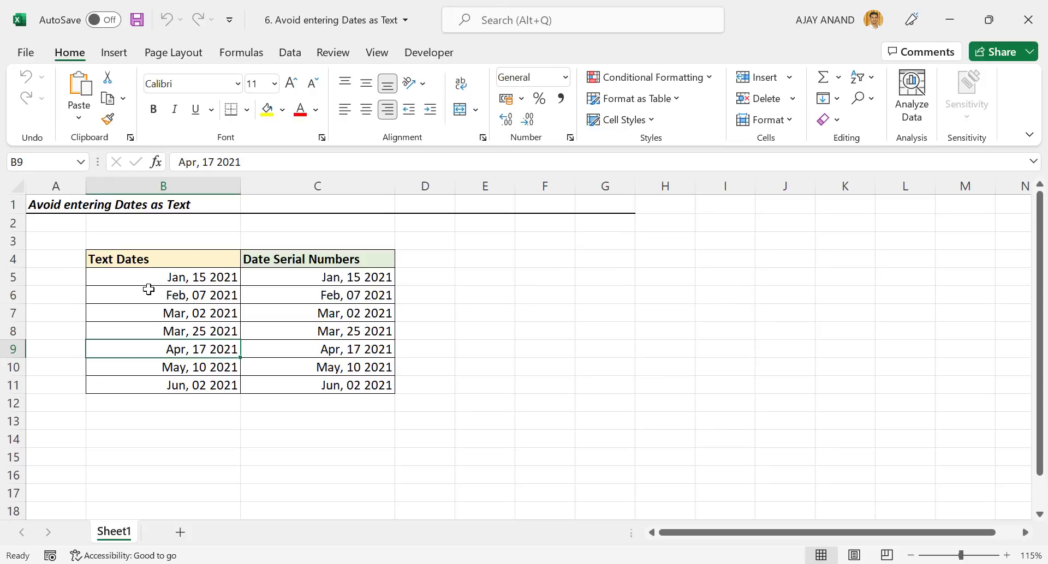
- Enter =B11-B5 in B13, which returns #VALUE!
click(153, 420)
text(=)
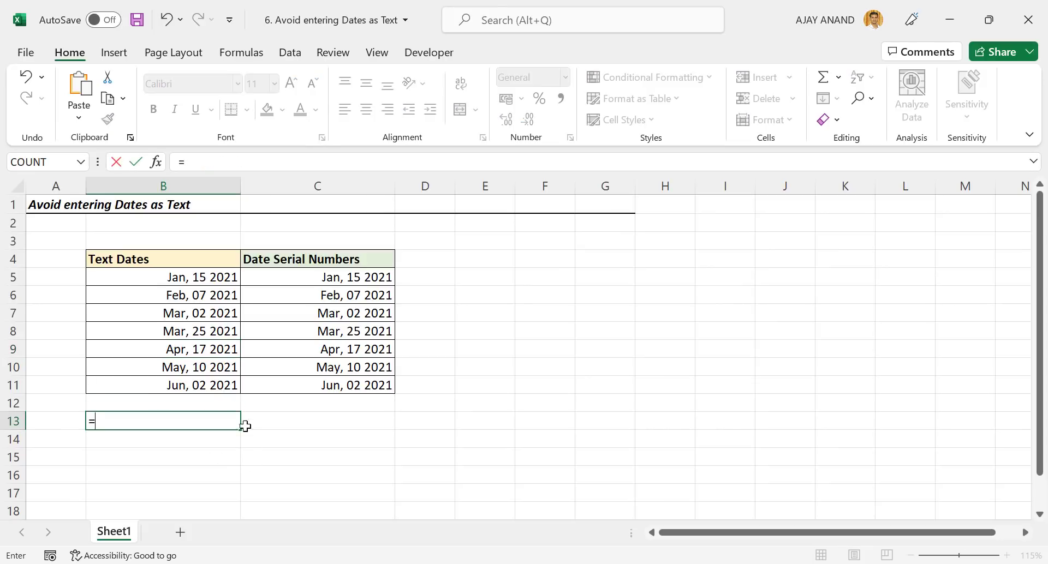
click(191, 386)
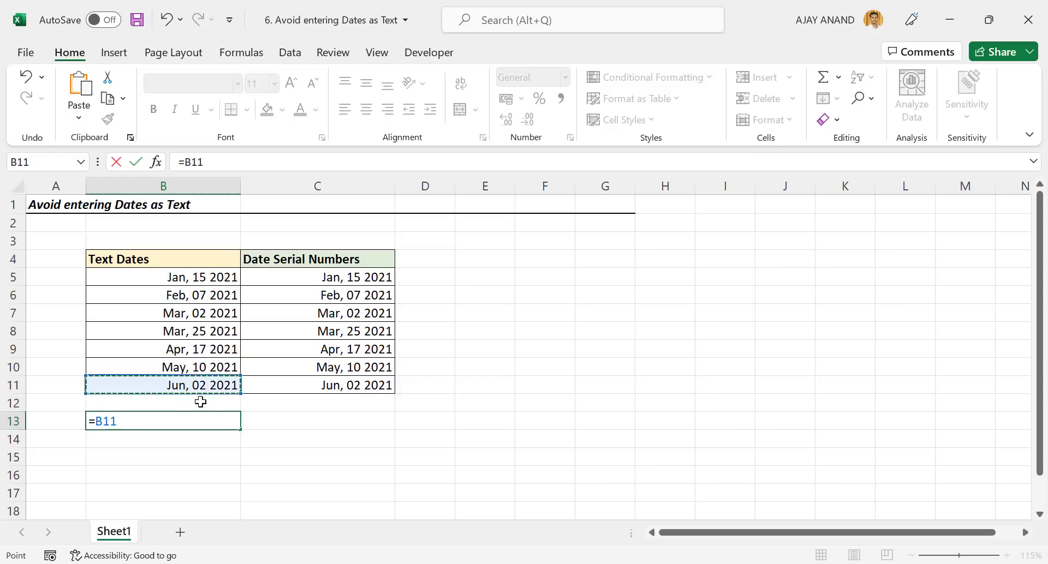
text(-)
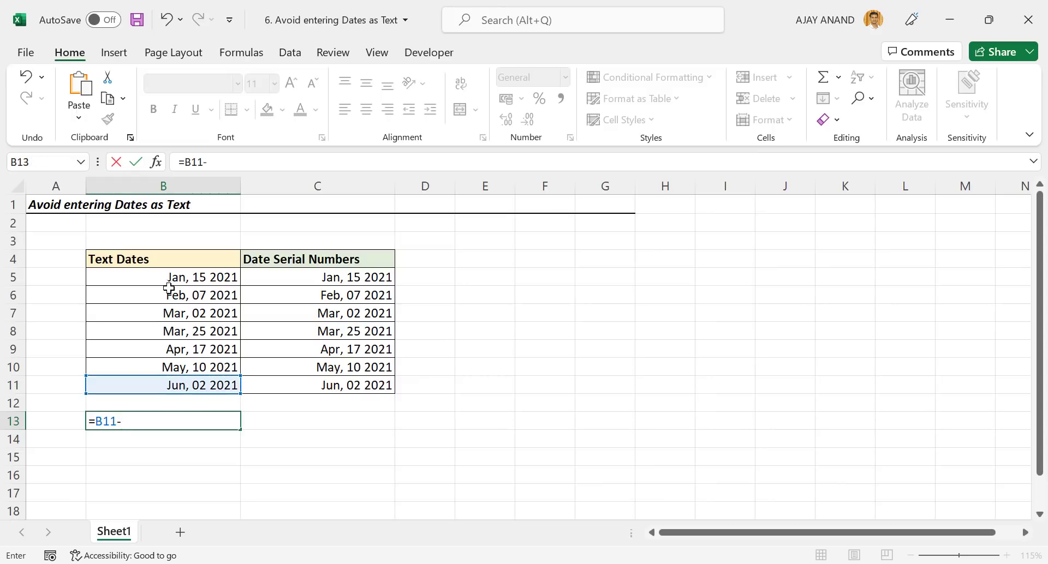
click(200, 285)
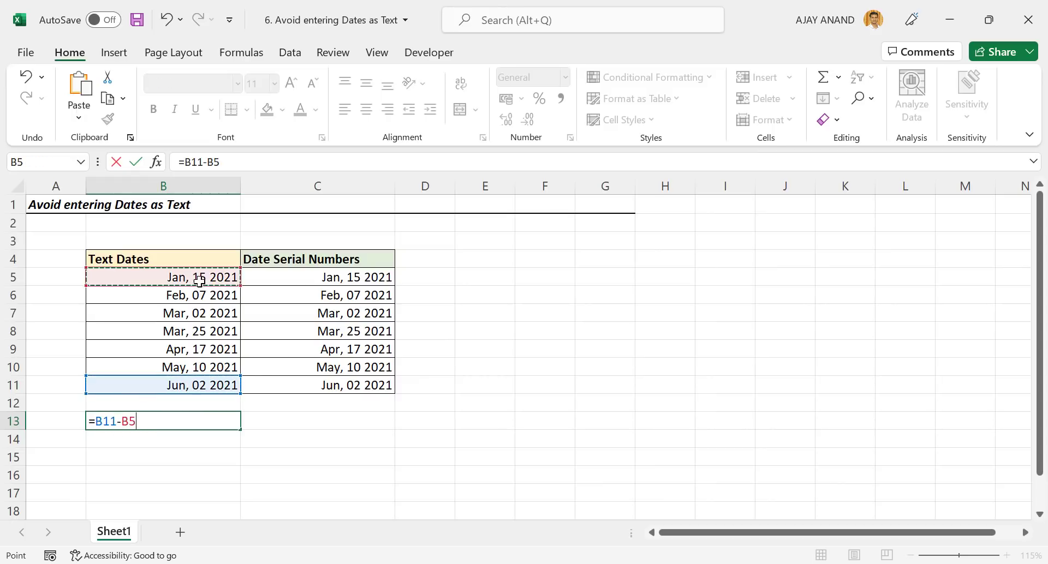
key(Return)
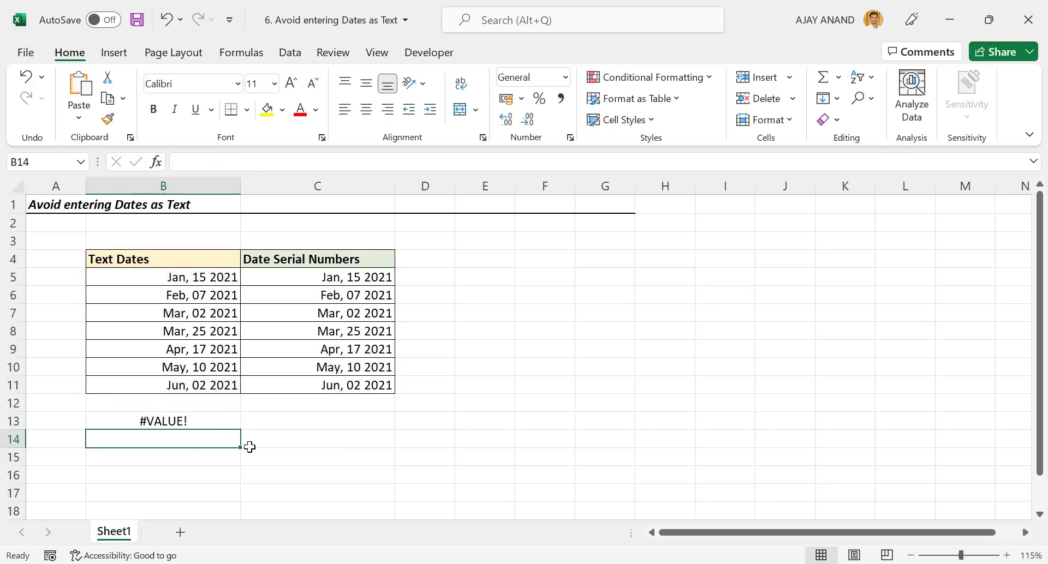
- Check B13's formula and inspect the stored values of C5, C7, C10 and C11
click(201, 422)
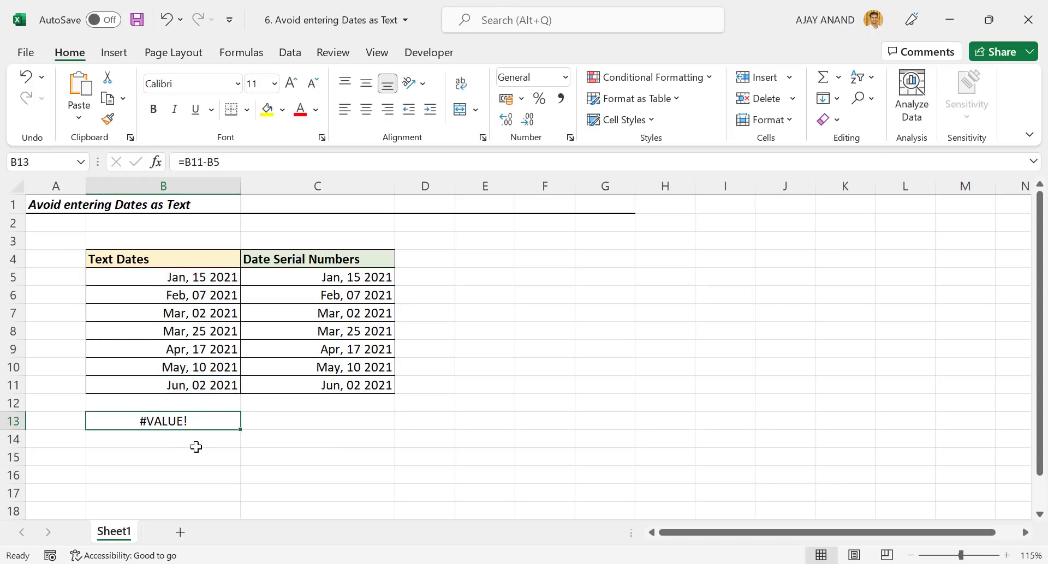
click(287, 278)
click(283, 312)
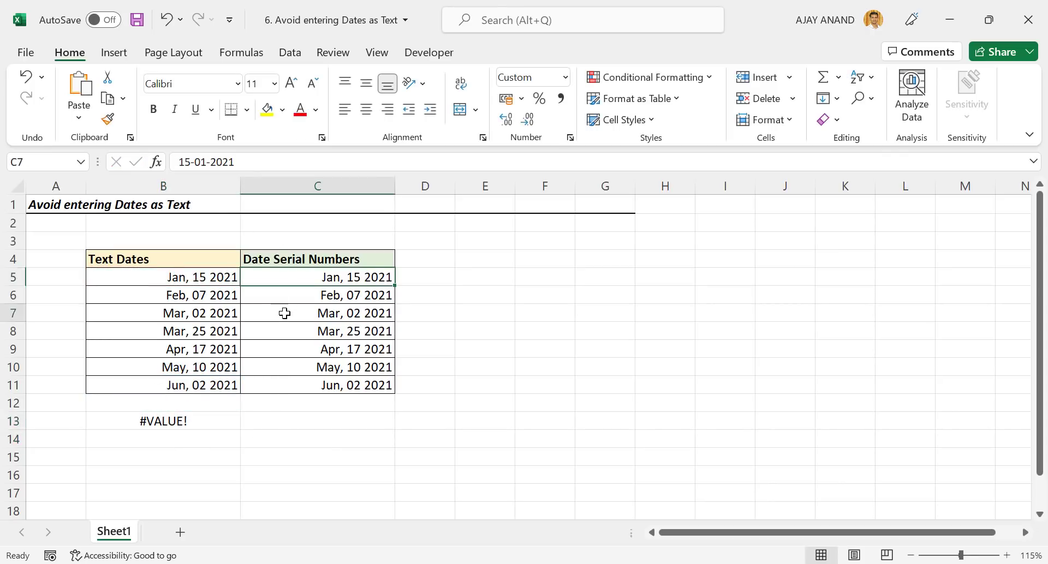
click(293, 364)
click(289, 388)
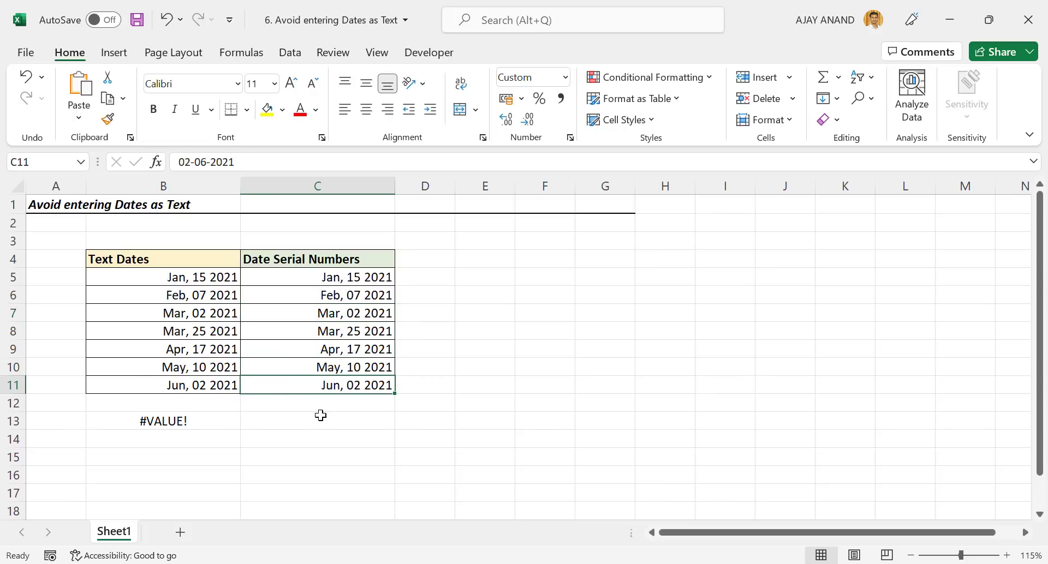
- Enter =C11-C5 in C13 to get the 138-day gap
click(301, 420)
text(=)
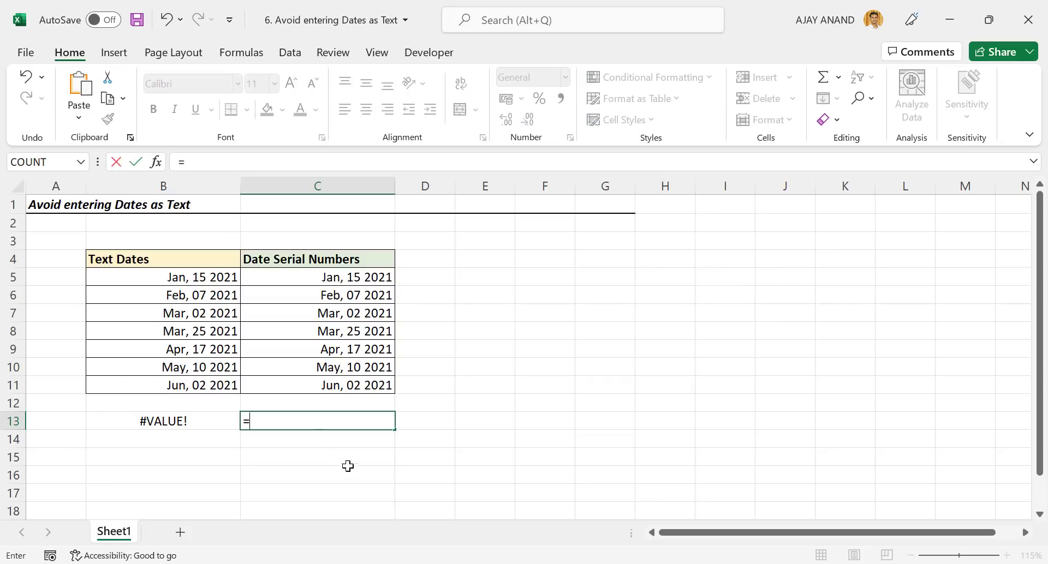
click(297, 389)
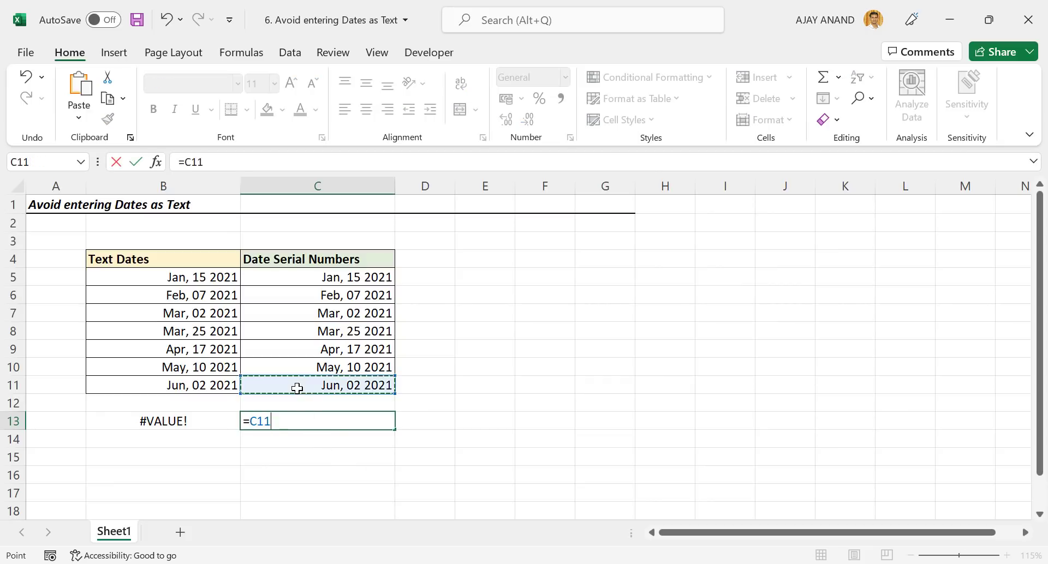
text(-)
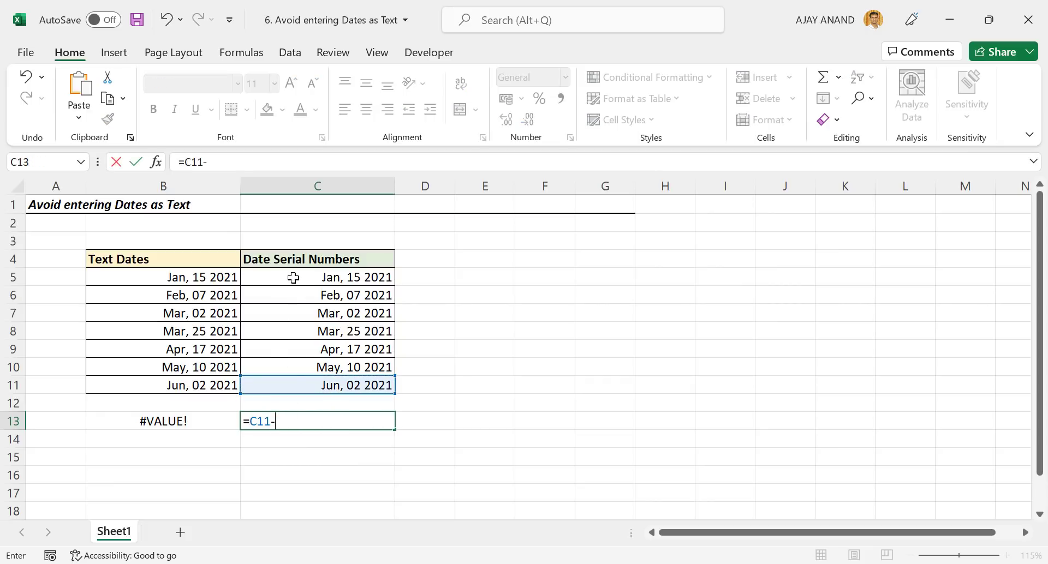
click(293, 277)
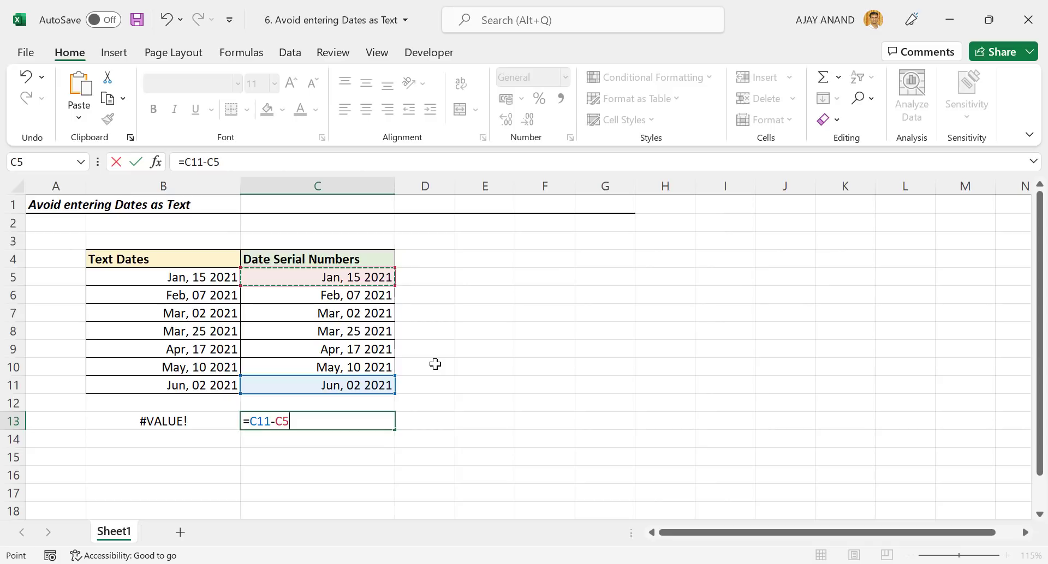
key(Return)
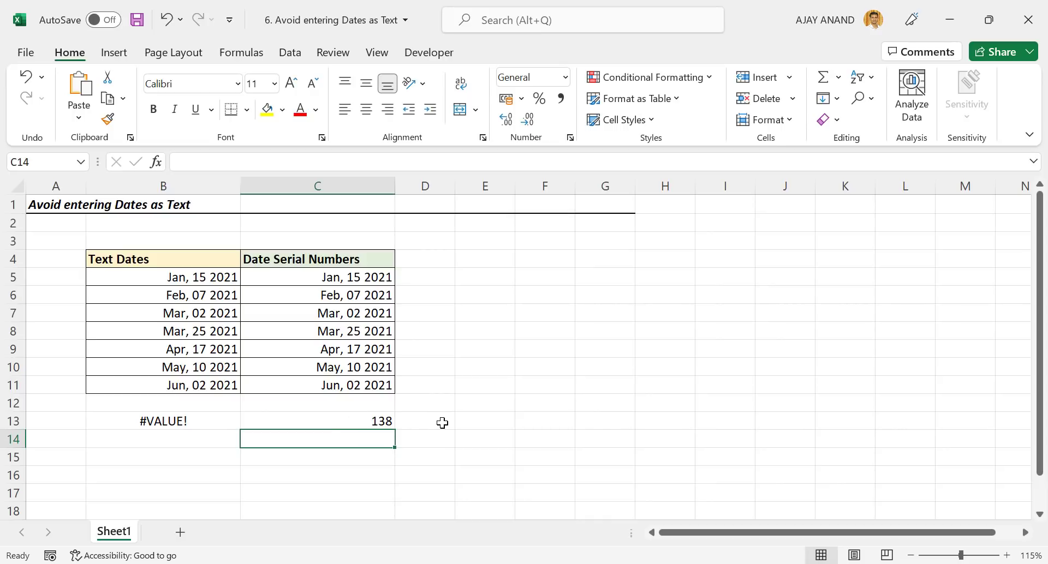
- Enter =C11+10 in C14, giving Jun, 12 2021
text(=)
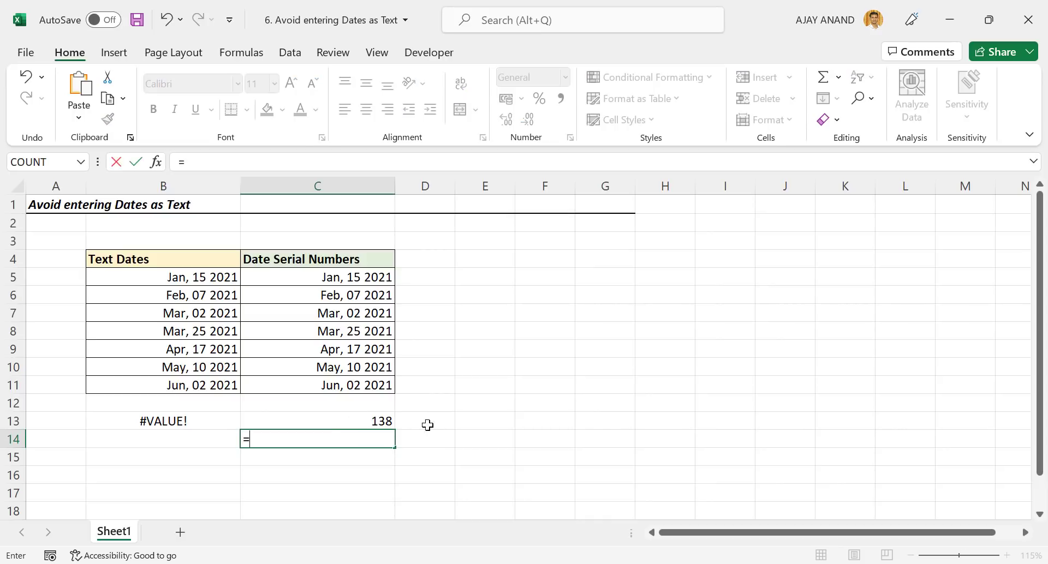
click(304, 386)
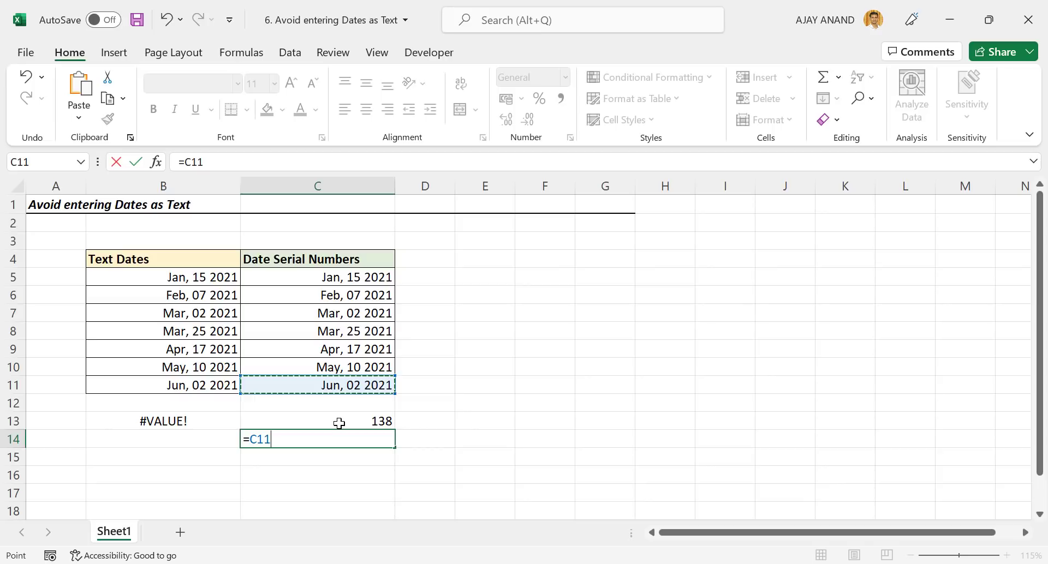
text(+10)
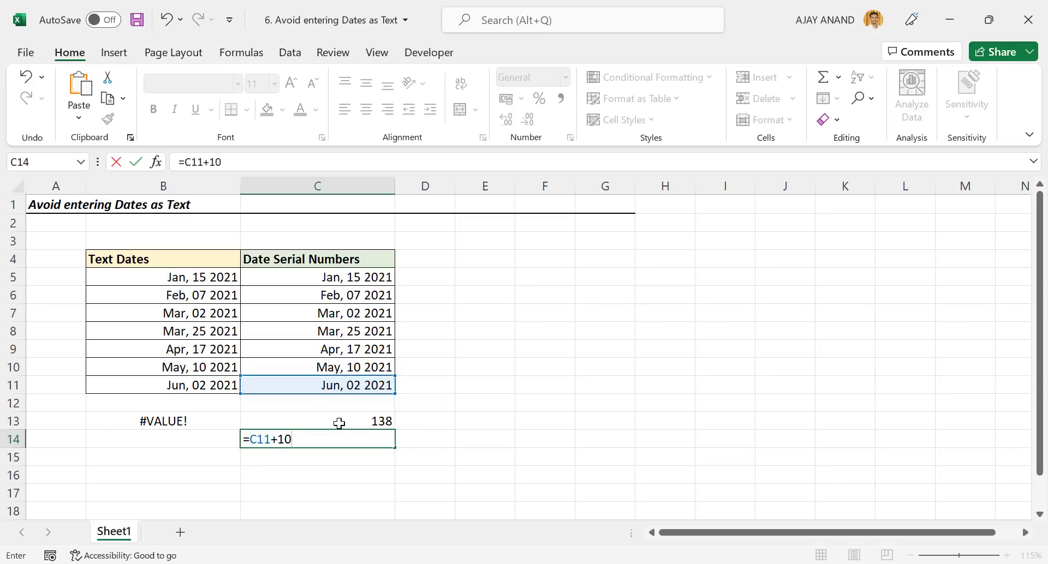
key(Return)
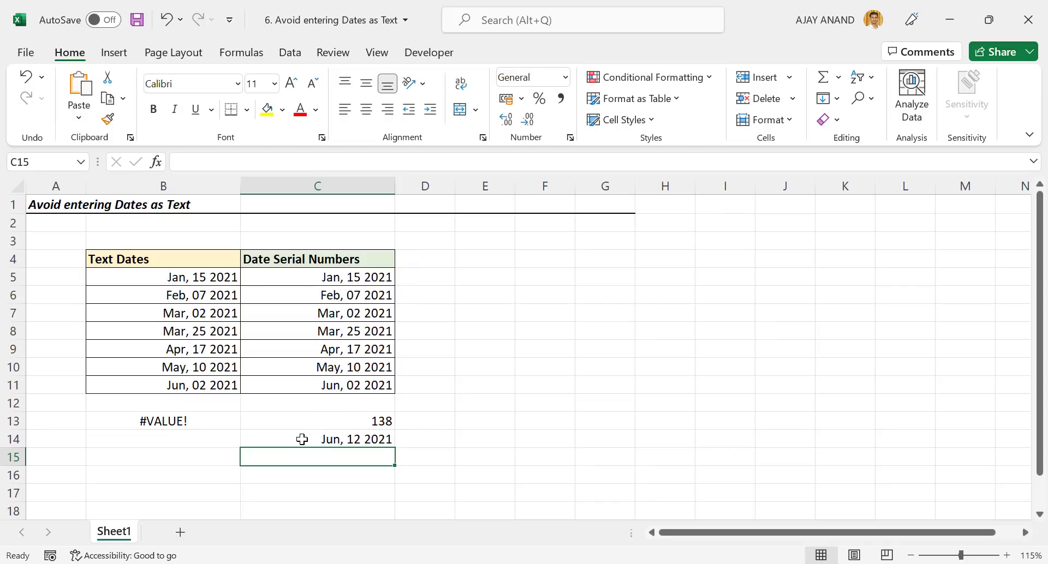
- Inspect the stored values of C5, C7 and C8
click(300, 278)
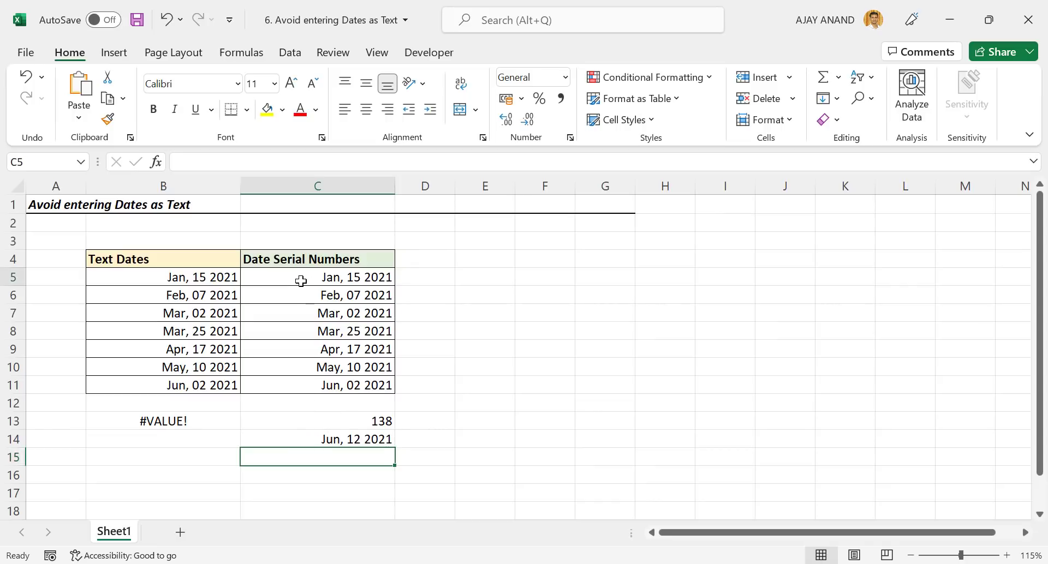
click(295, 316)
click(297, 332)
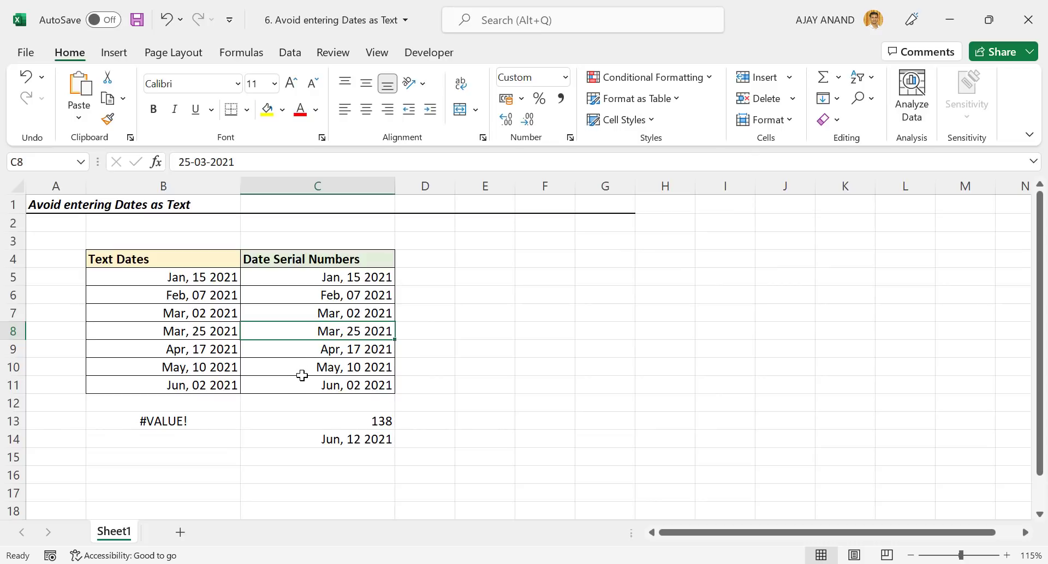
- Format C5:C11 with the long 'Wednesday, 14 March, 2012' date format
drag(376, 274, 392, 382)
right_click(387, 330)
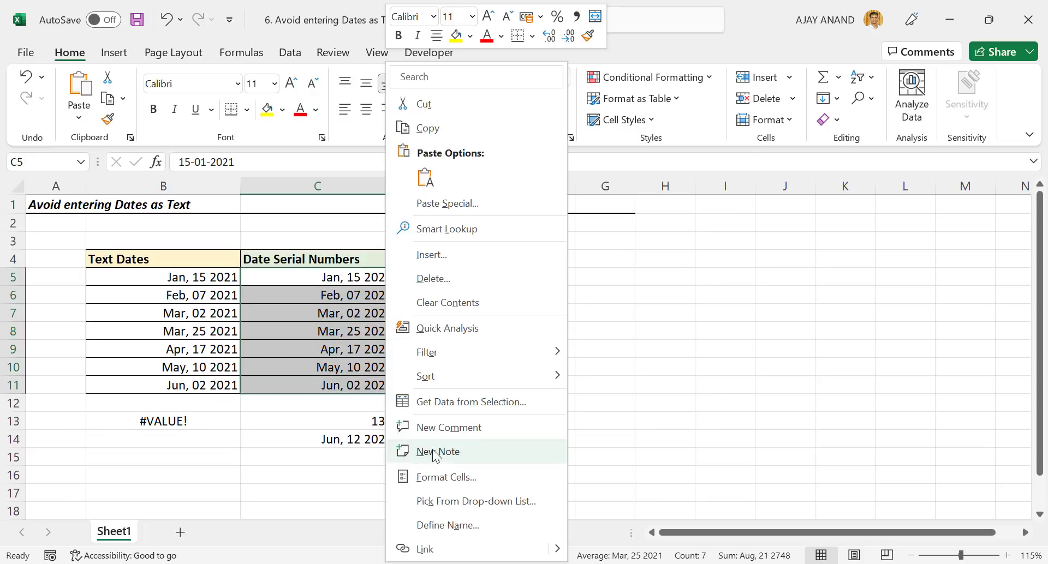
click(445, 479)
drag(390, 153, 624, 126)
click(501, 237)
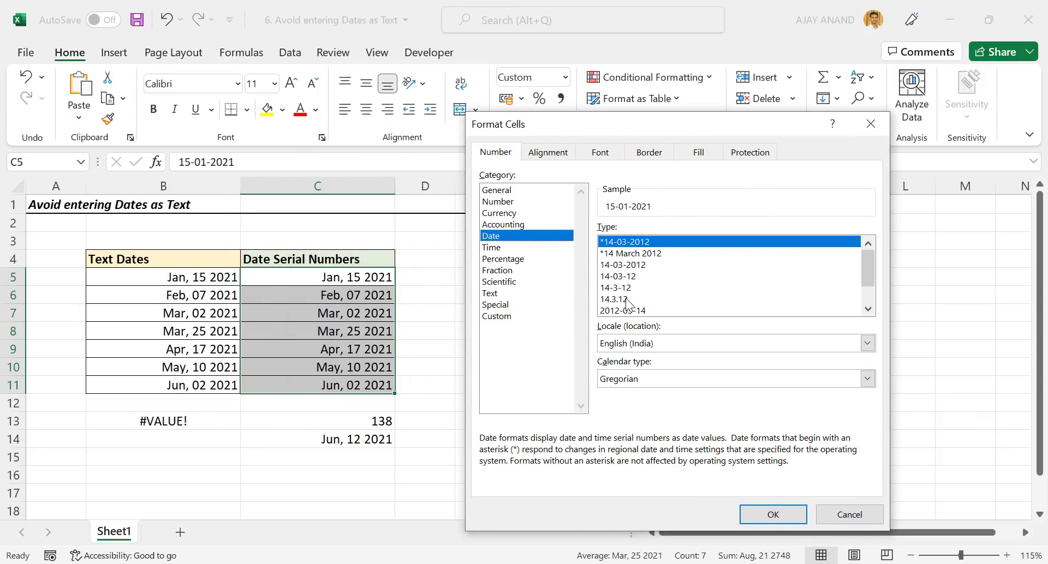
drag(865, 284, 874, 303)
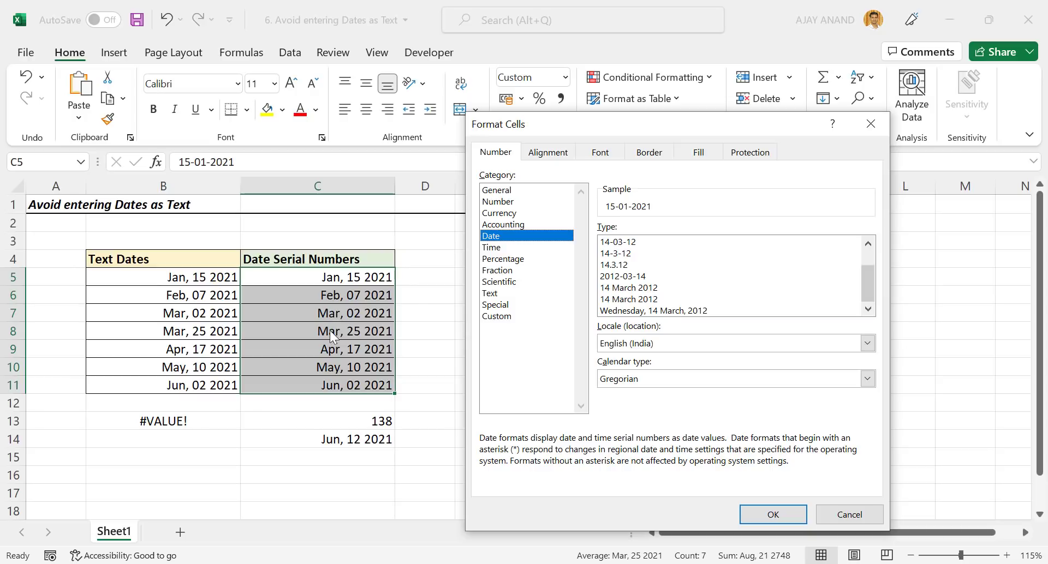
click(643, 313)
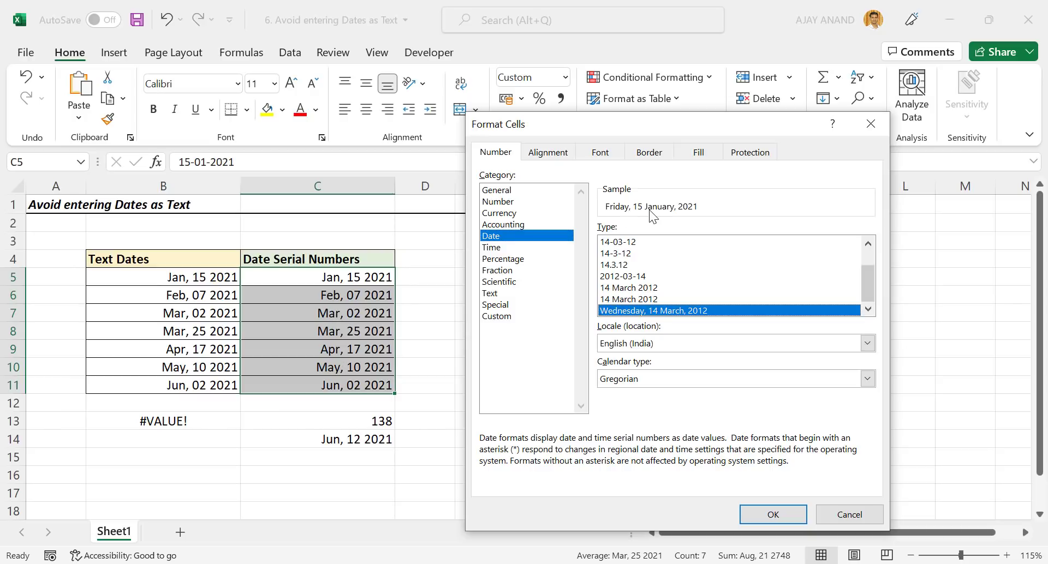
click(746, 513)
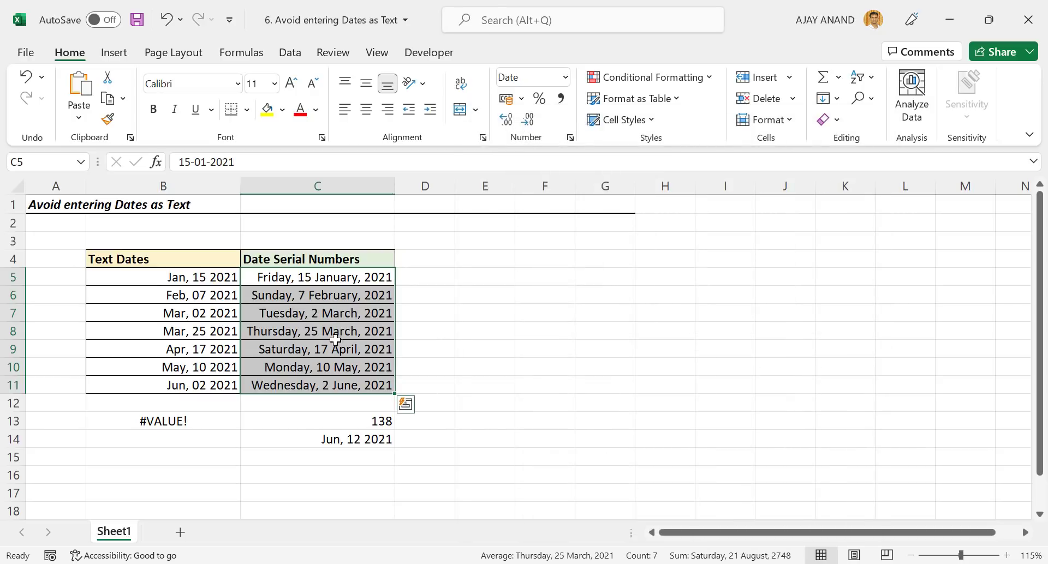
click(304, 348)
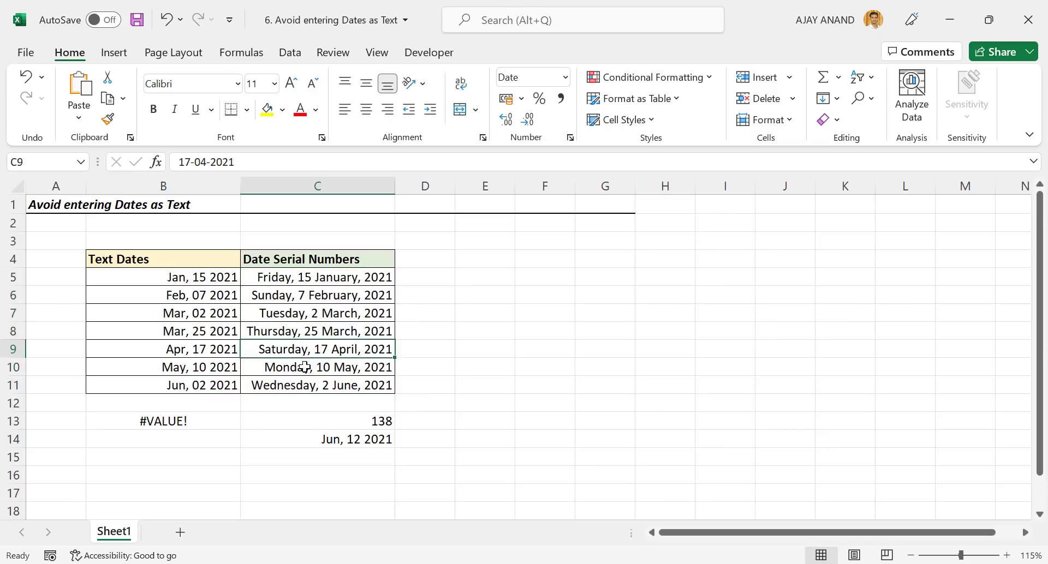
click(304, 366)
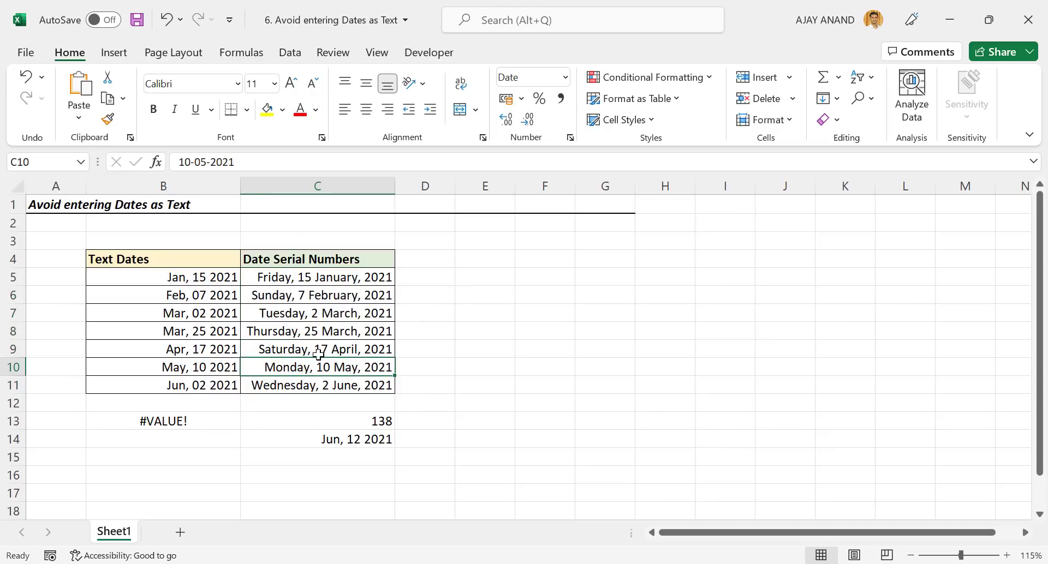
- Reformat C5:C11 with the 14 March 2012 day-month-year date format
drag(359, 281, 364, 385)
right_click(375, 319)
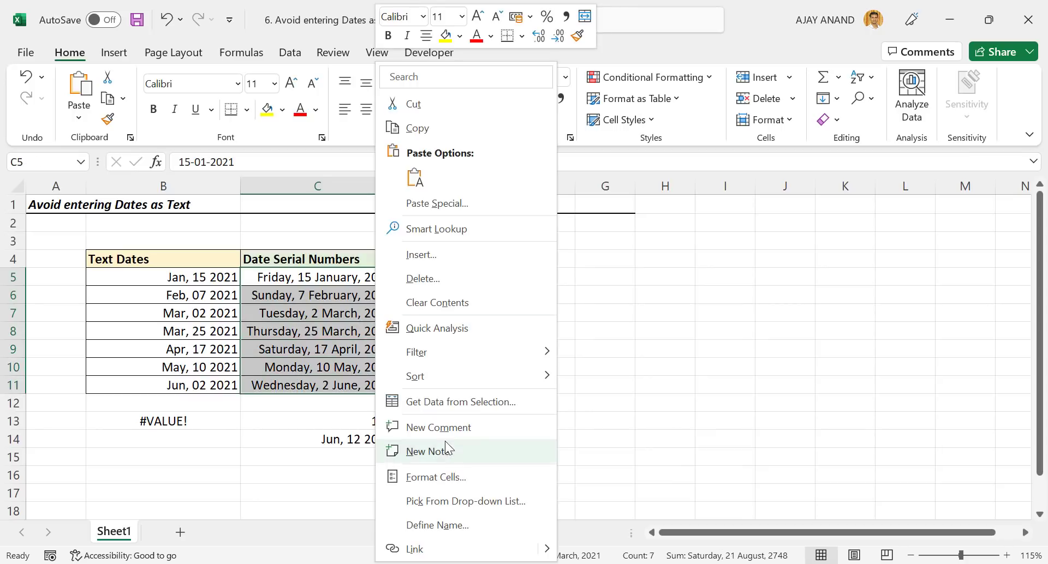
click(444, 473)
drag(459, 153, 679, 130)
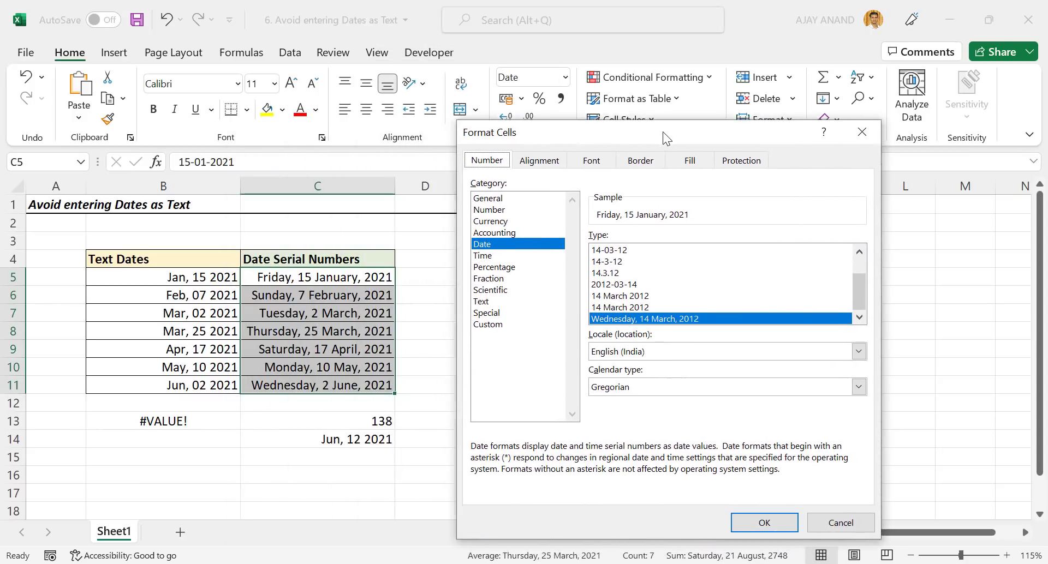
click(613, 306)
click(742, 515)
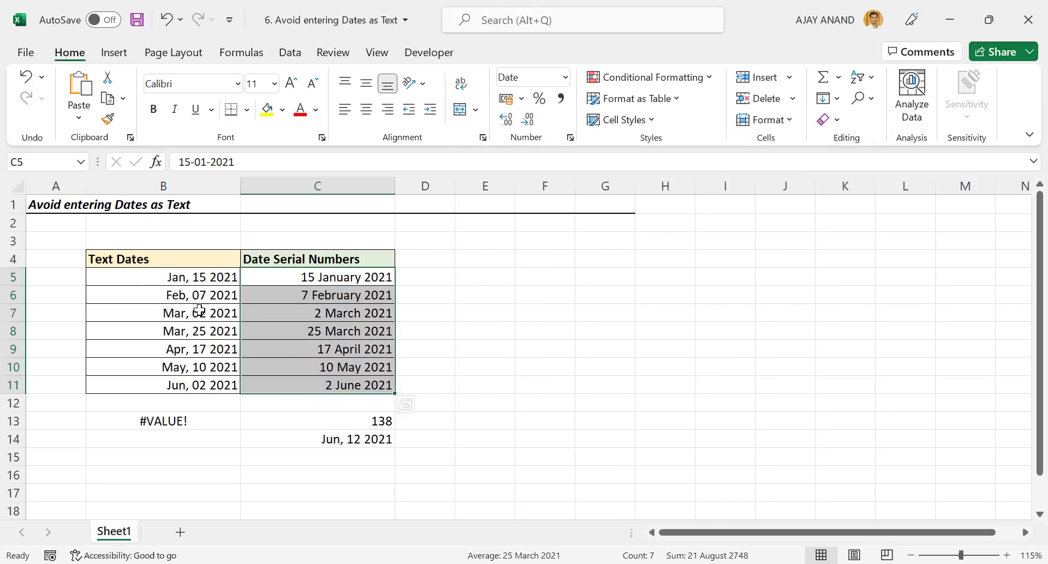
- Select text dates in column B, including Apr, 17 2021
click(140, 281)
click(147, 329)
click(148, 352)
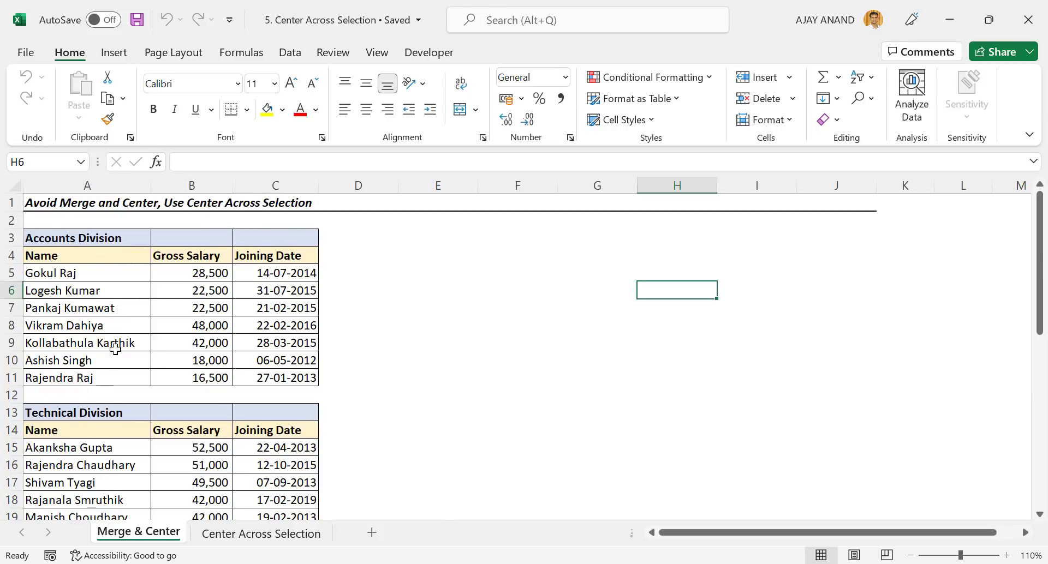
scroll(90, 377, down, 9)
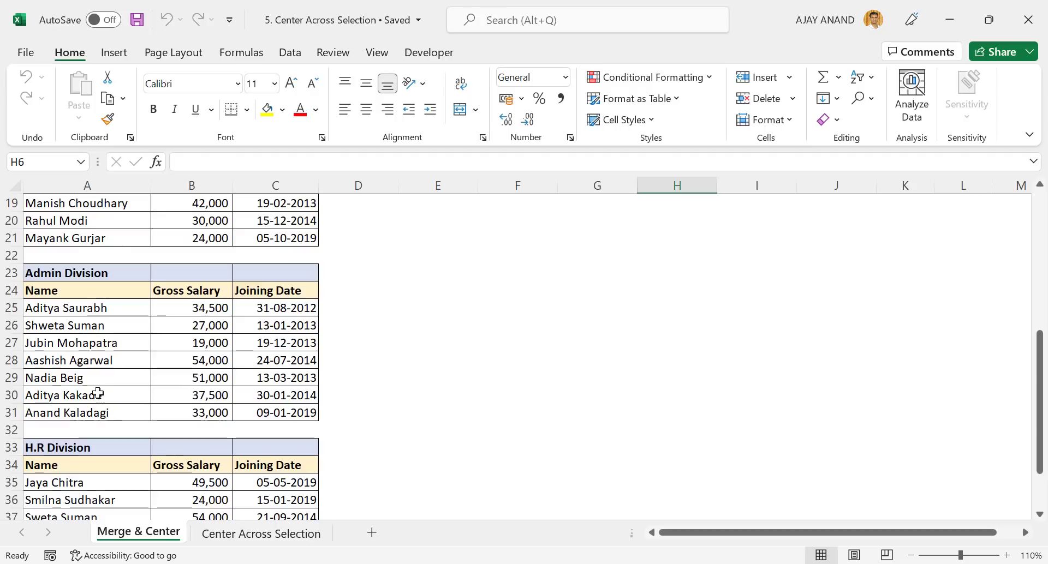
scroll(95, 405, up, 9)
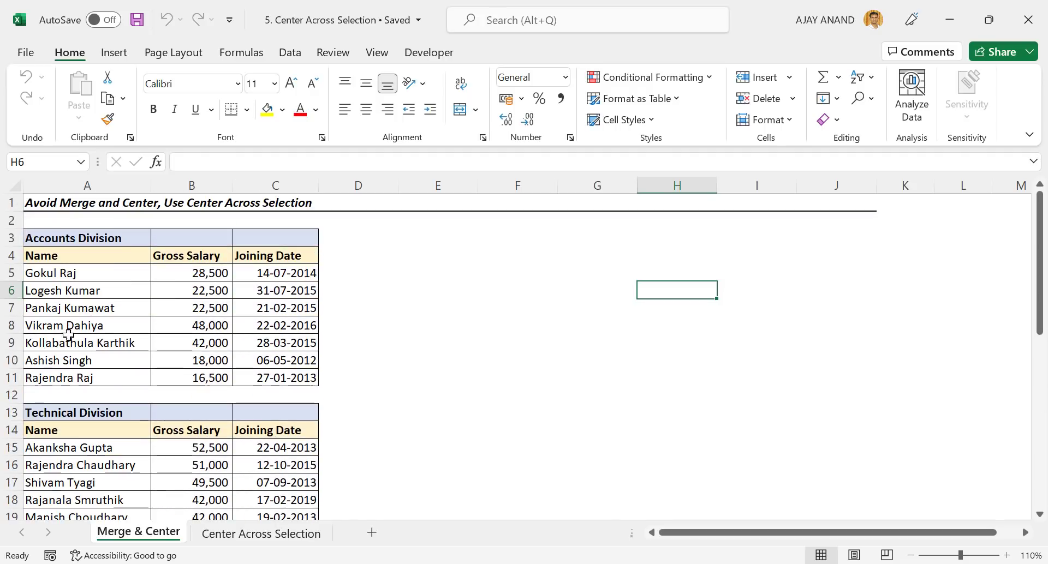
scroll(205, 304, down, 10)
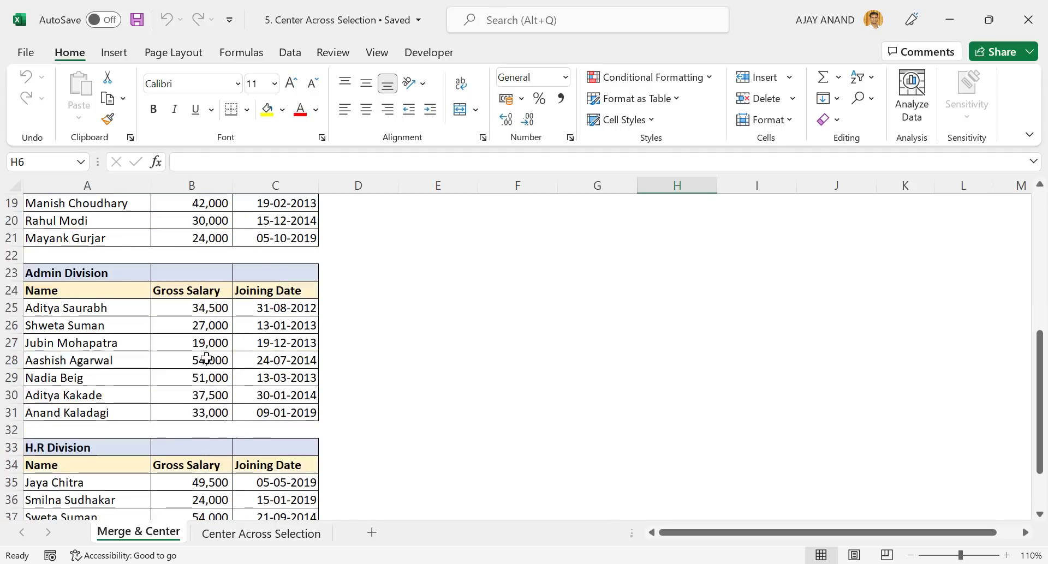
scroll(213, 354, up, 10)
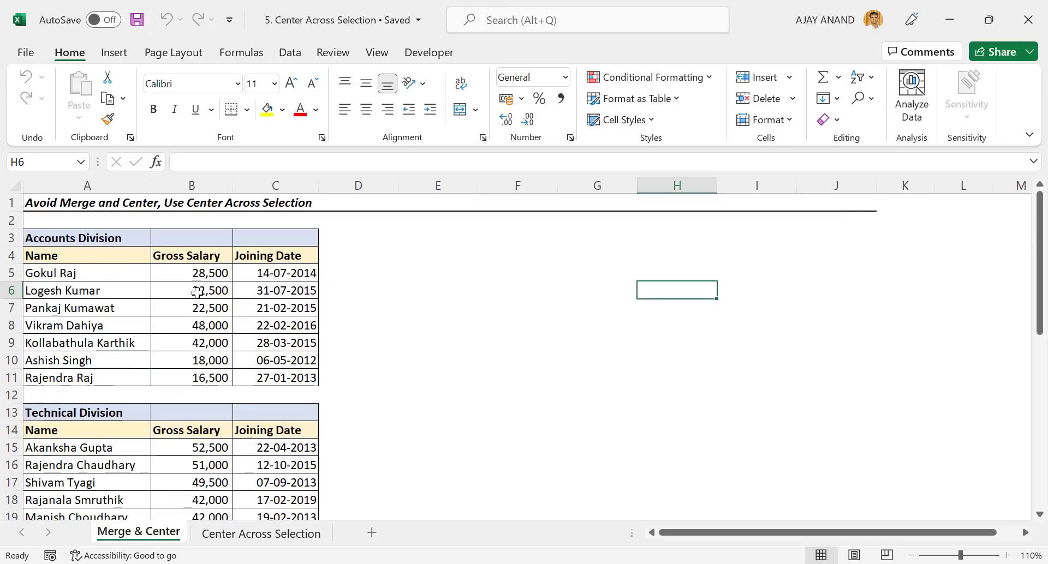
scroll(197, 293, down, 8)
scroll(197, 378, up, 3)
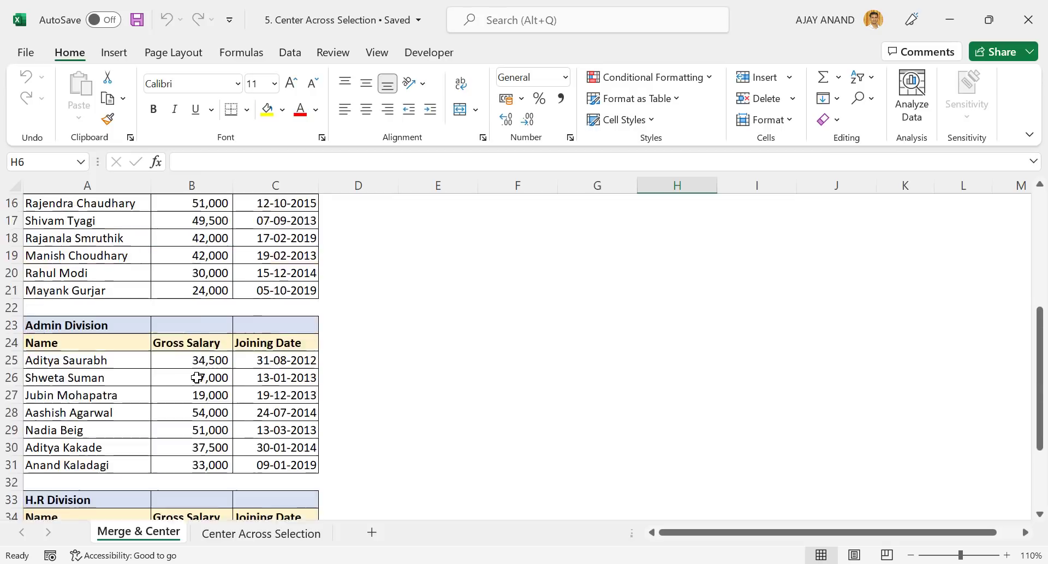
scroll(197, 378, up, 5)
- Enter =SUM(B5:B41) in E5 to total every division's Gross Salary as 10,49,500
click(428, 270)
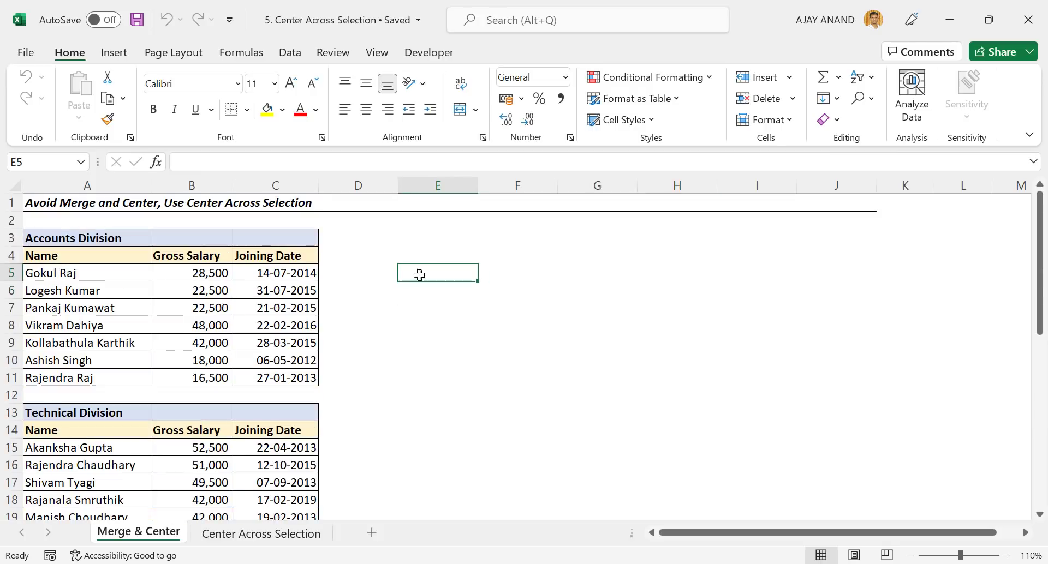
text(=)
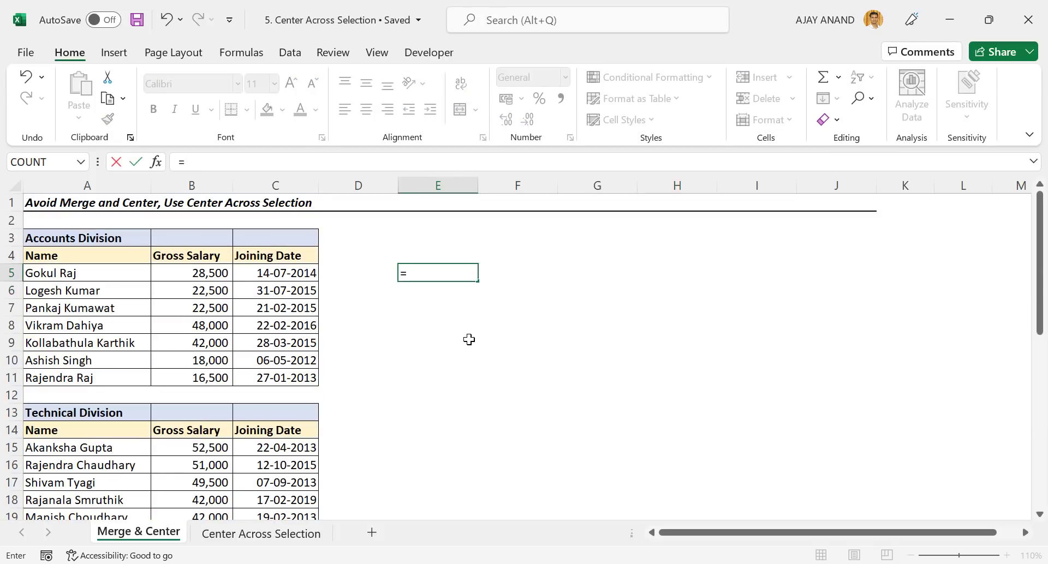
text(SUM)
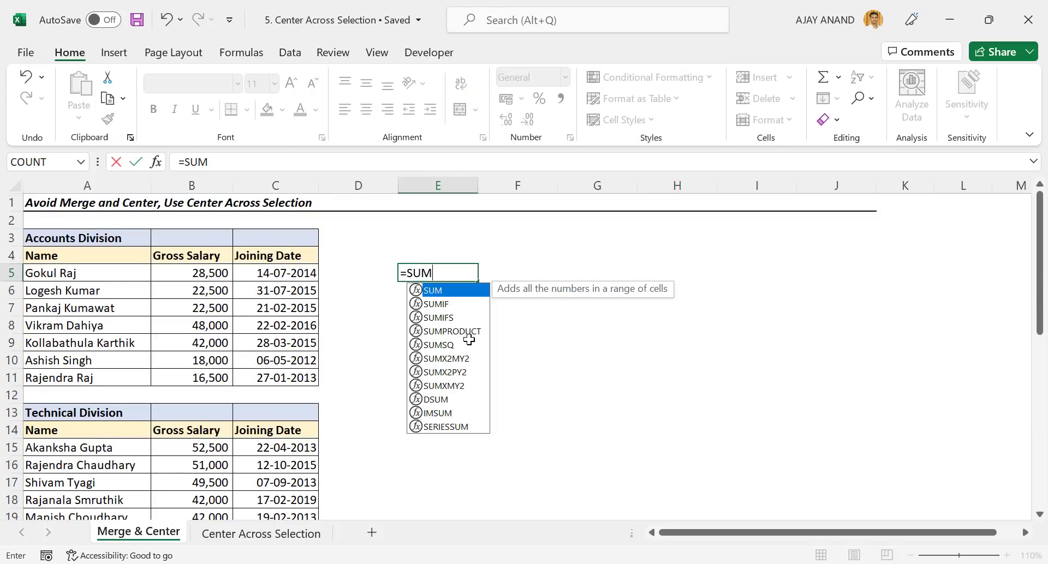
text(()
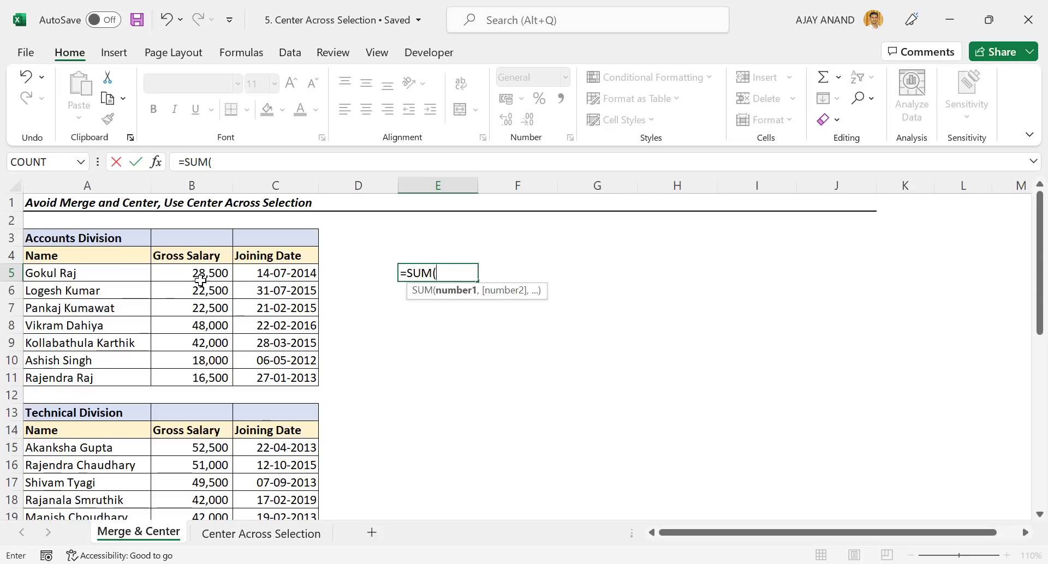
drag(203, 273, 206, 480)
scroll(380, 321, up, 8)
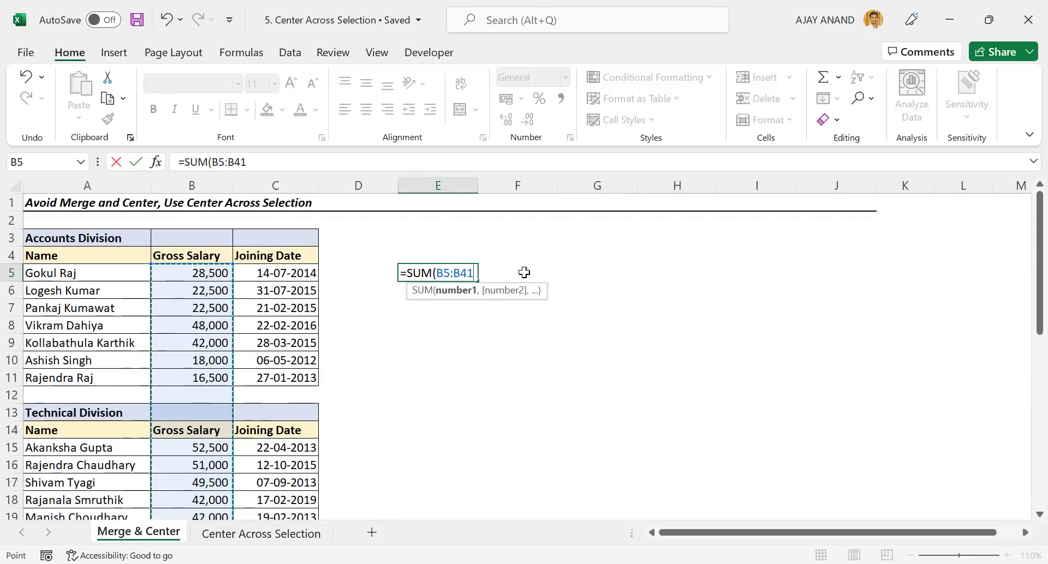
text())
key(Return)
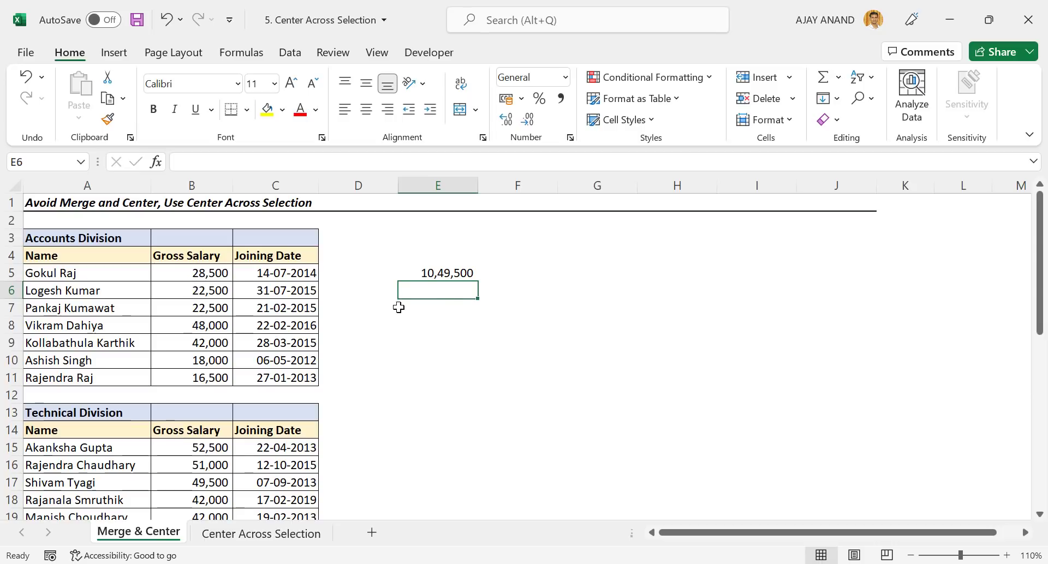
scroll(246, 332, down, 4)
scroll(261, 289, up, 4)
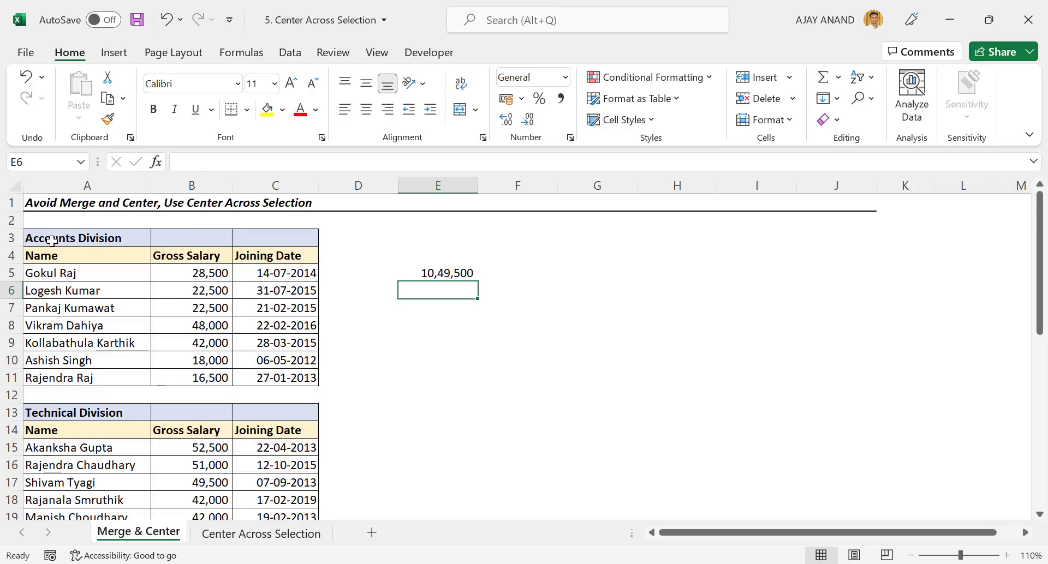
drag(52, 241, 266, 239)
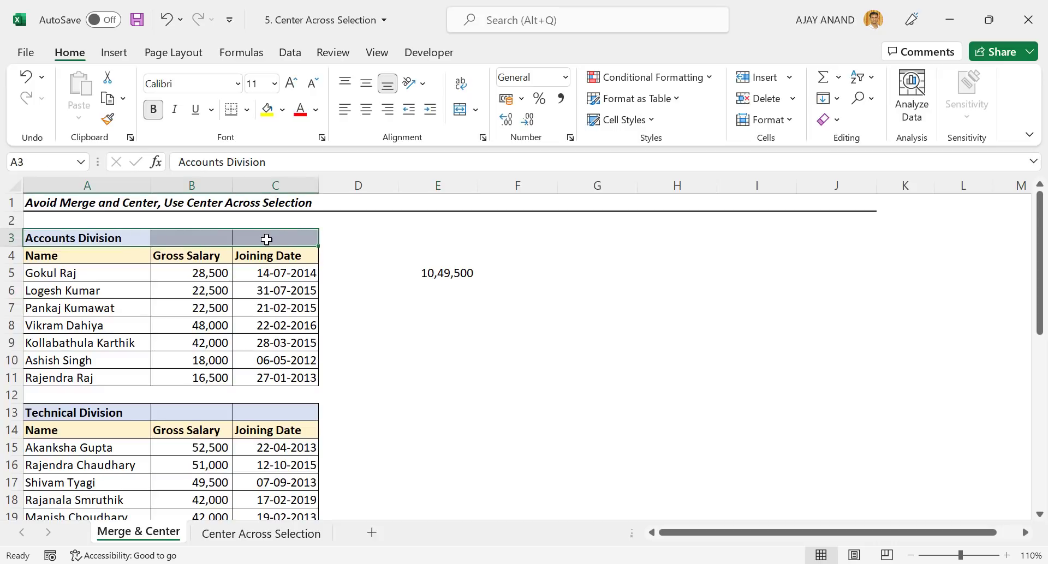
- Merge & Center the Accounts Division (A3:C3) and Technical Division (A13:C13) headings
click(458, 111)
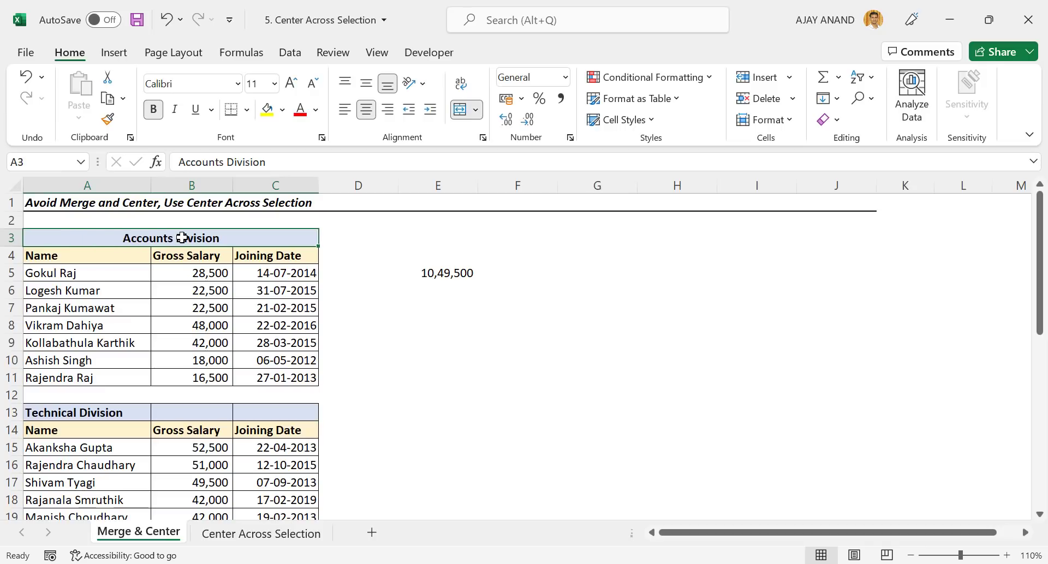
drag(102, 407, 270, 414)
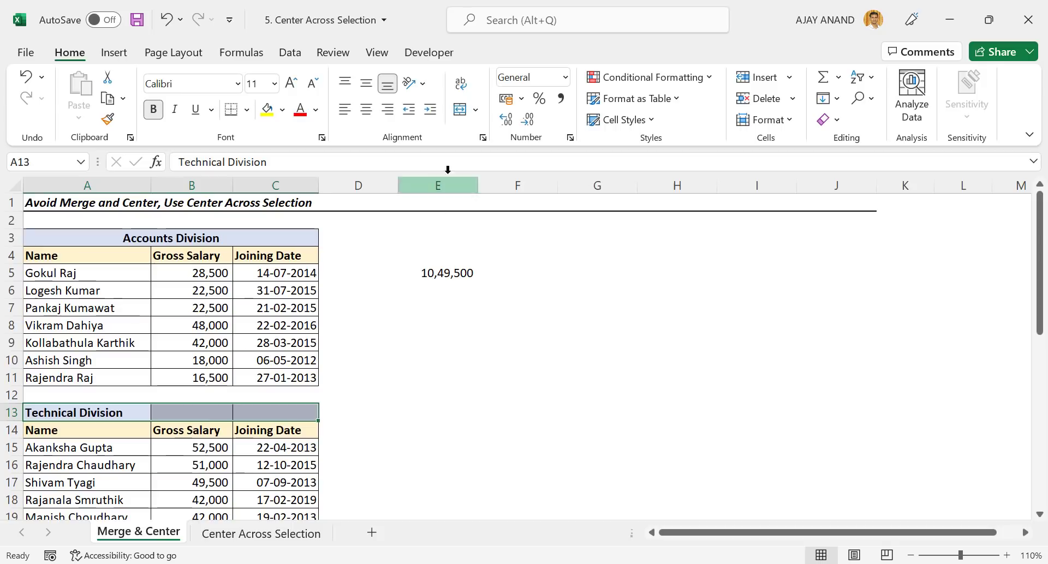
click(461, 119)
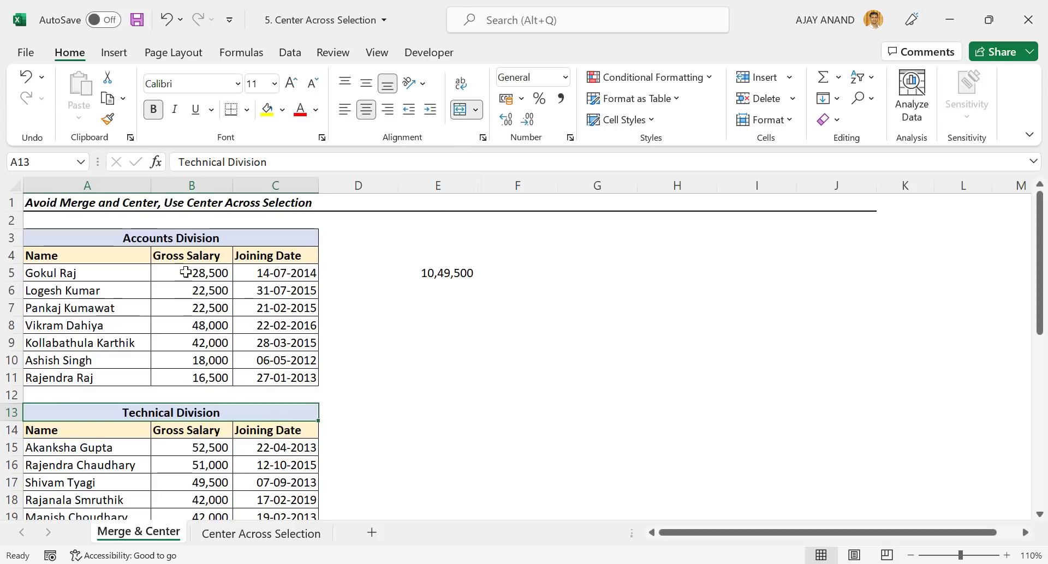
scroll(207, 377, down, 2)
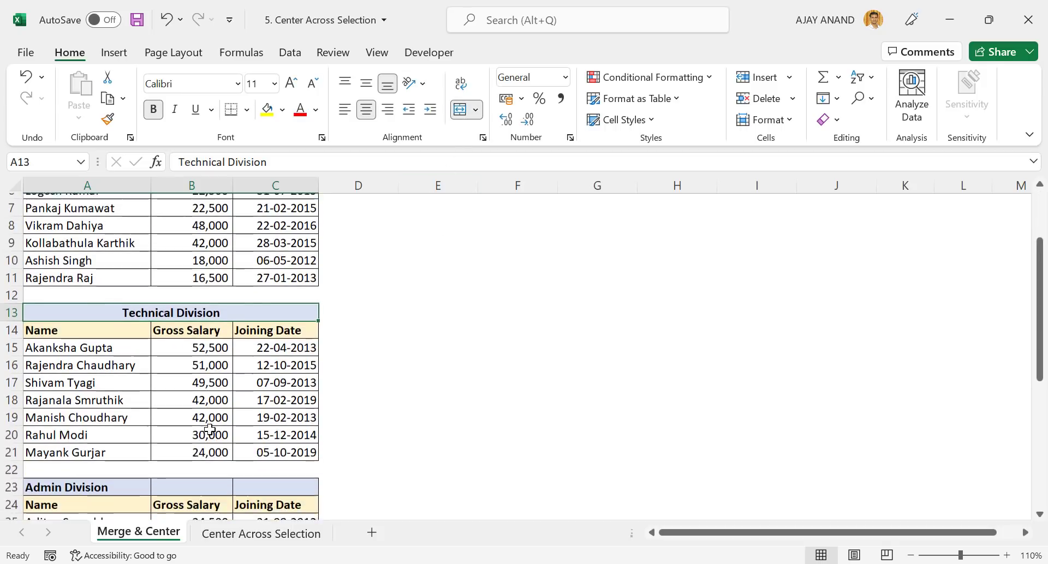
scroll(208, 415, up, 2)
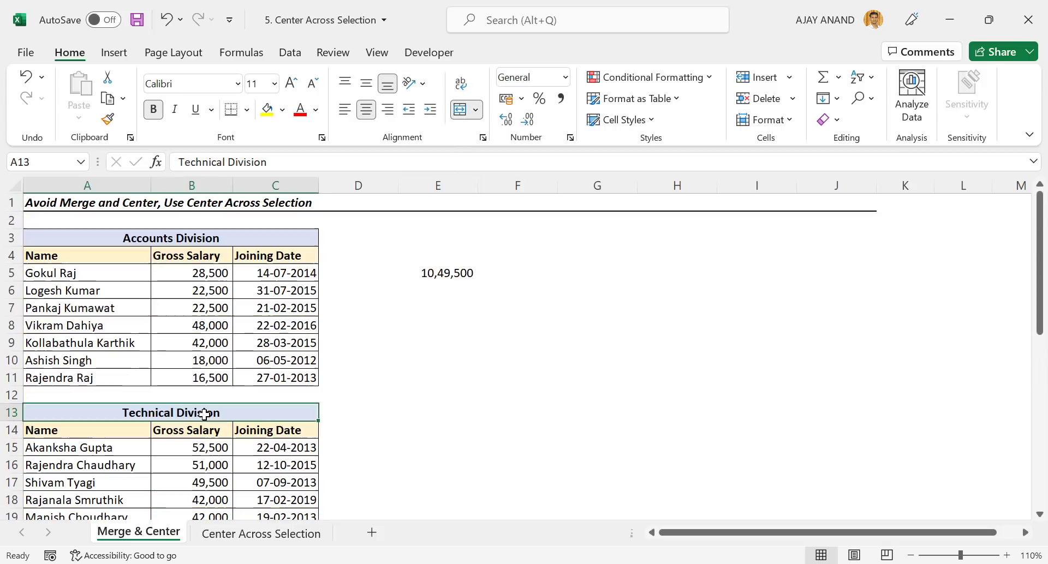
- Start a =SUM( over the Accounts salaries in E7, then cancel it with Esc
click(426, 315)
text(=)
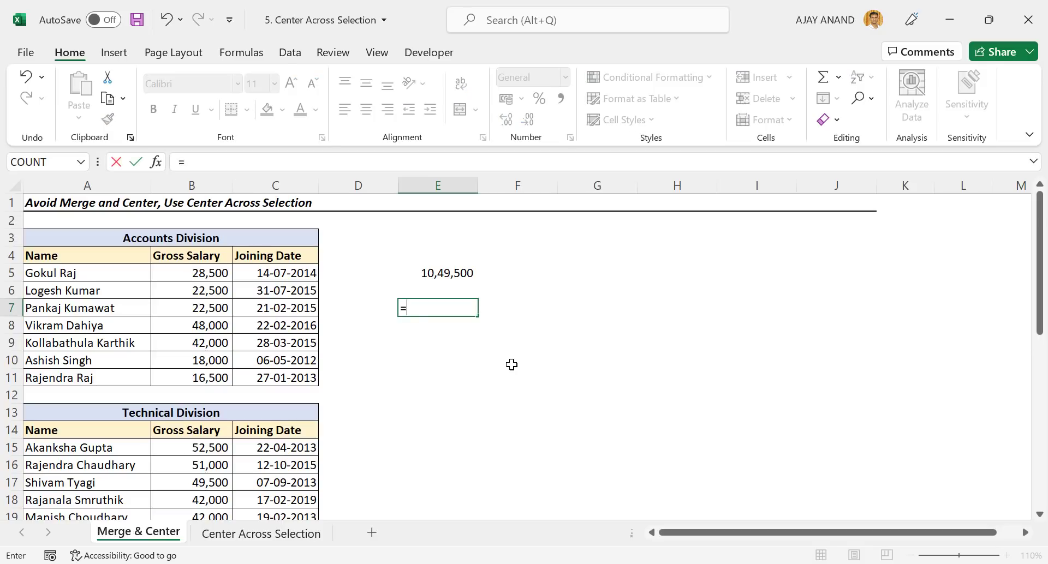
text(SUM()
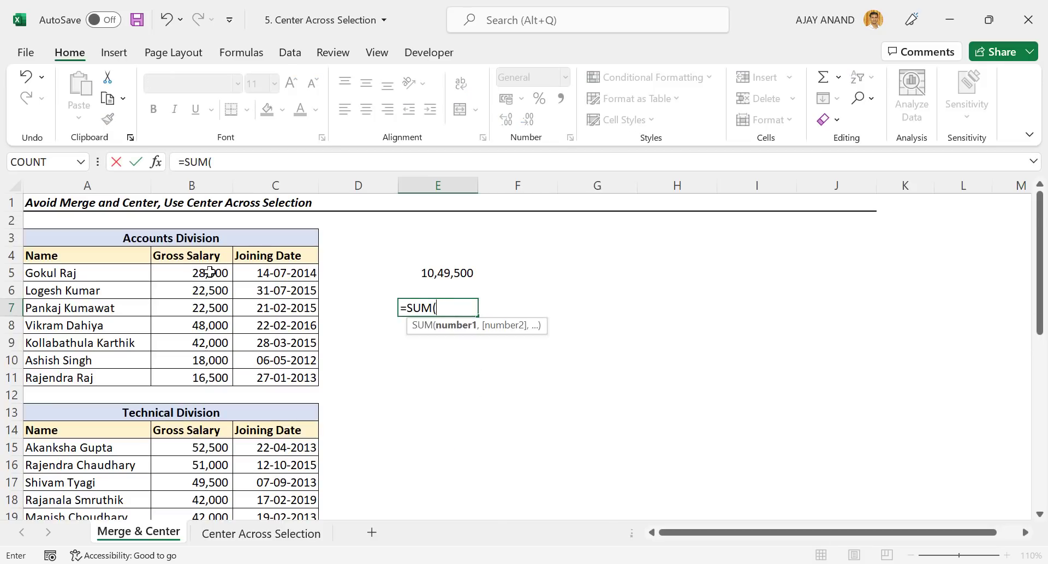
drag(210, 271, 201, 409)
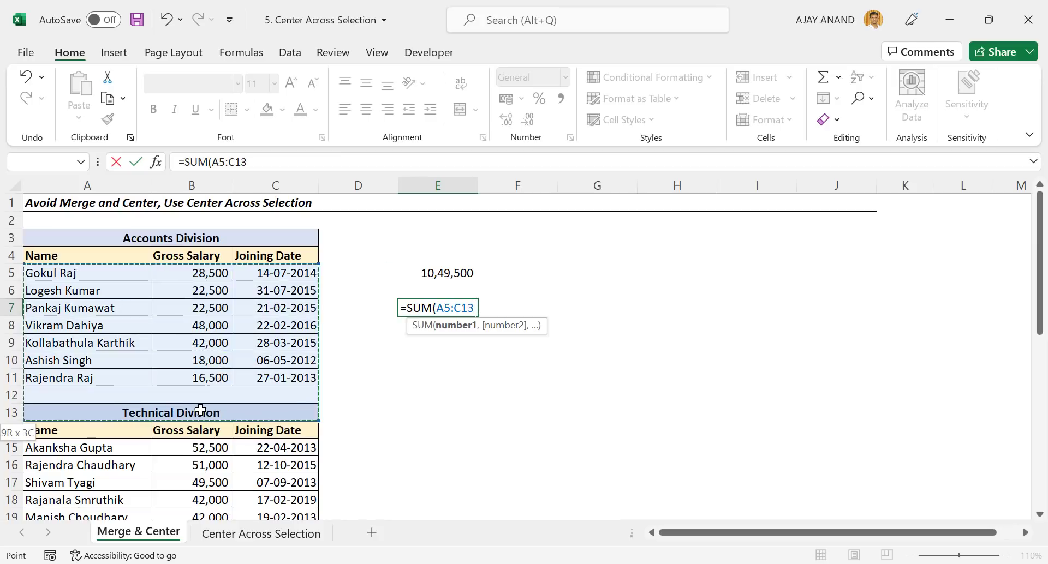
drag(201, 409, 250, 413)
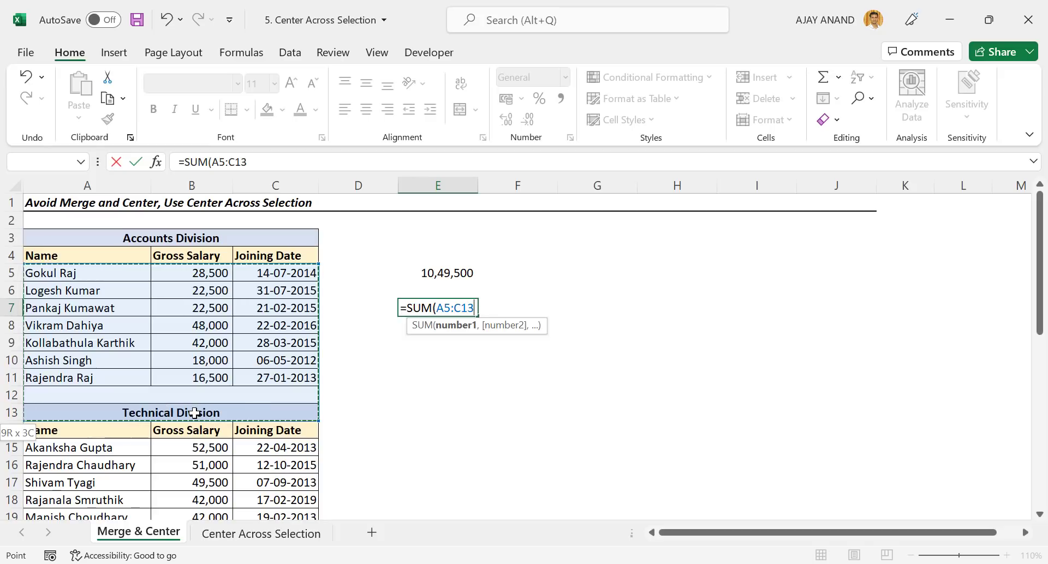
drag(191, 272, 215, 363)
key(Escape)
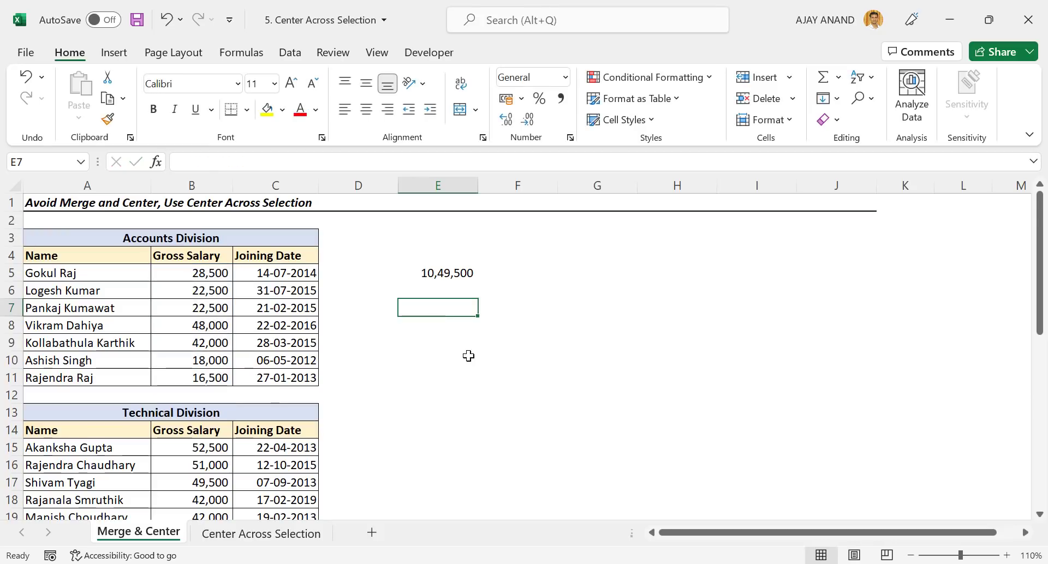
- Test selecting salaries across the merged headings, then switch to the Center Across Selection sheet
drag(199, 271, 202, 306)
drag(197, 500, 198, 446)
click(422, 396)
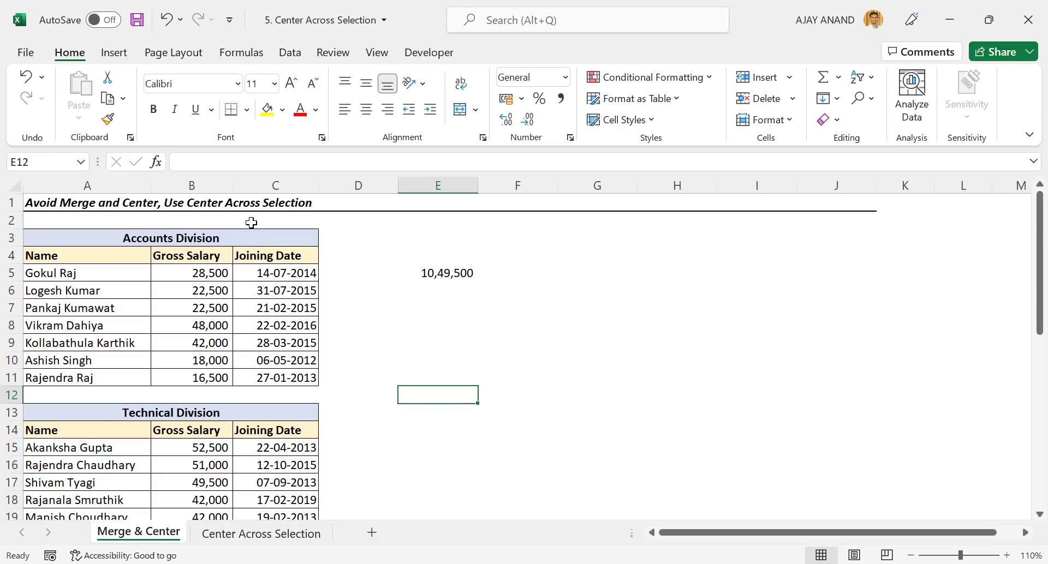
click(240, 535)
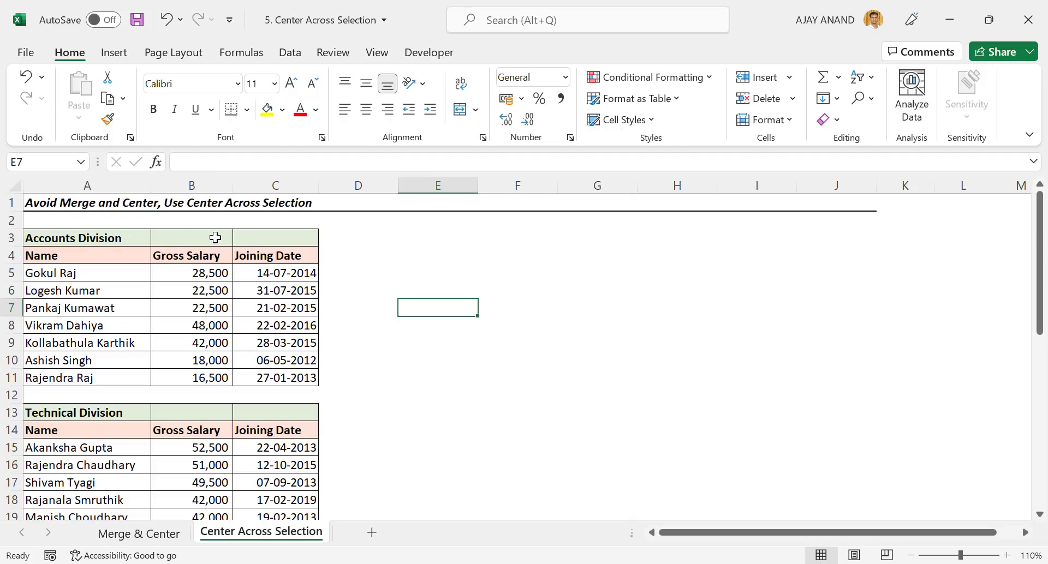
- Center the Accounts Division heading across A3:C3 with Center Across Selection, leaving B3 and C3 empty
drag(71, 239, 306, 236)
right_click(305, 236)
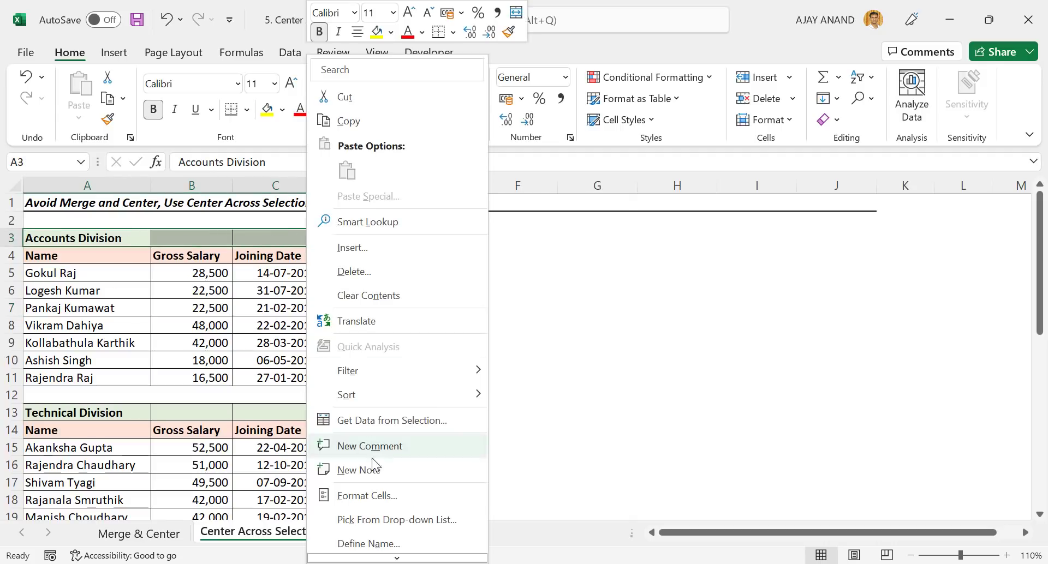
click(379, 488)
drag(316, 150, 543, 125)
click(480, 154)
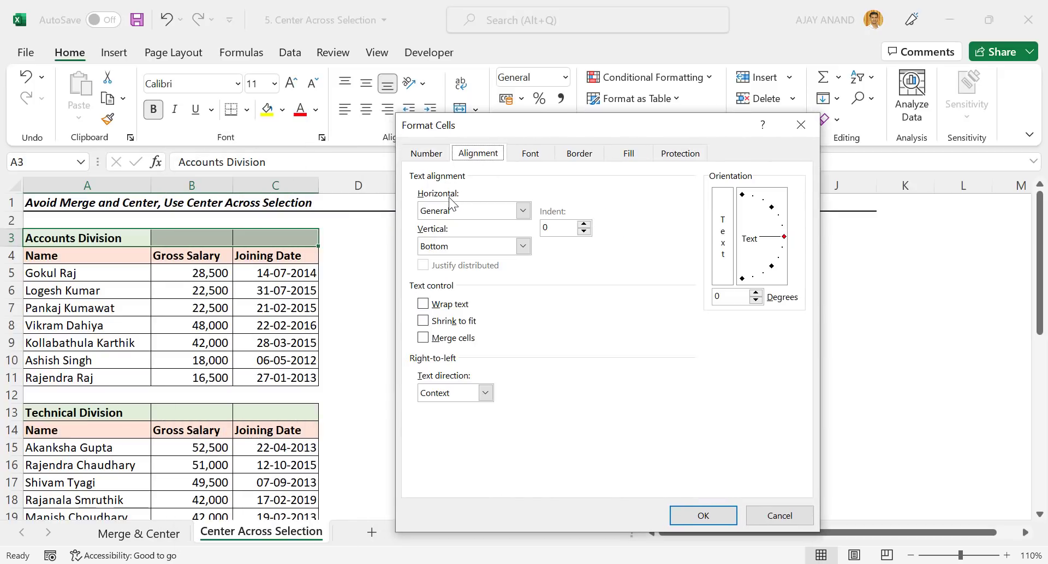
click(523, 211)
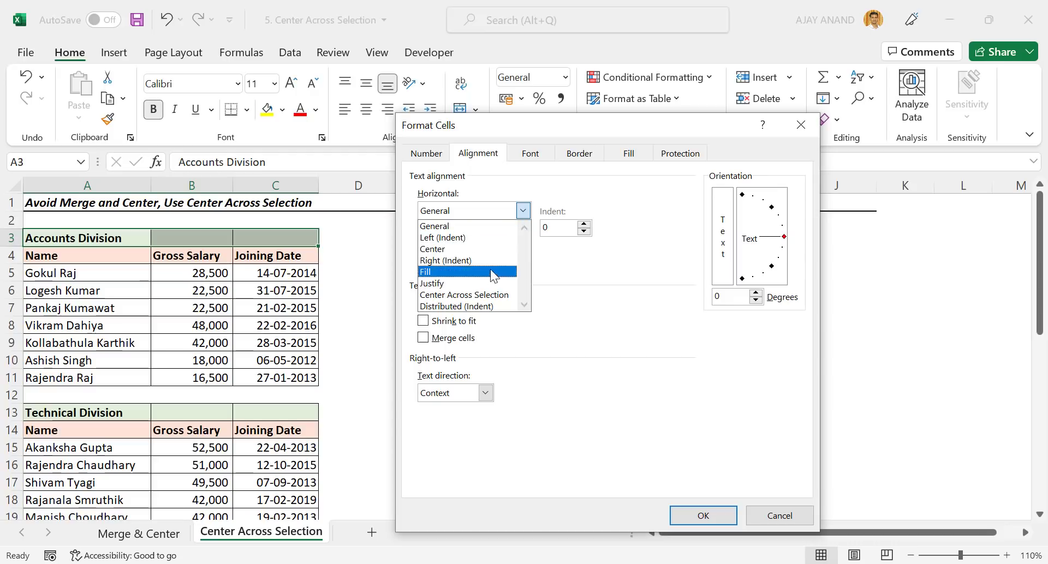
click(489, 294)
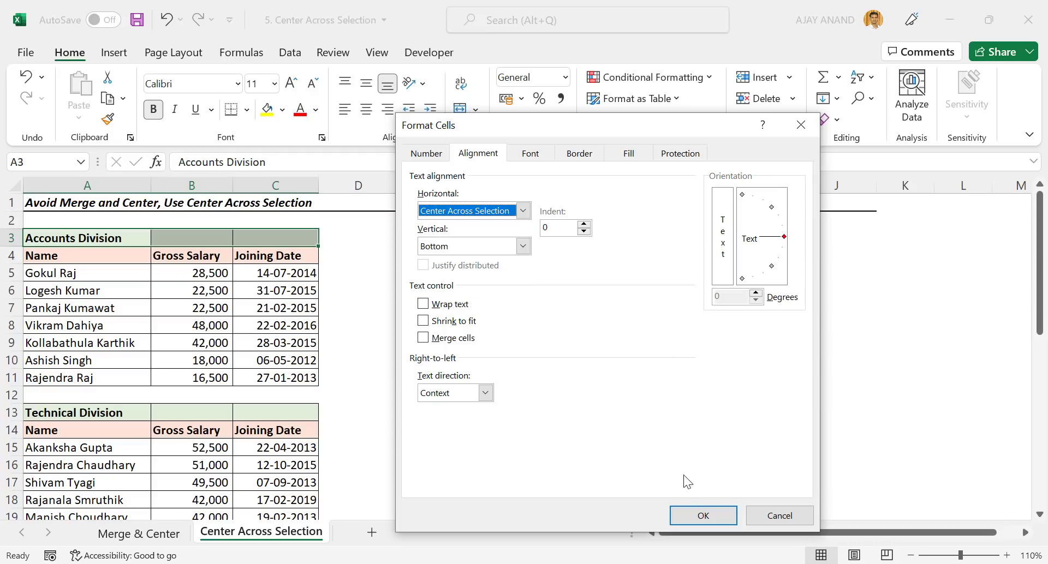
click(680, 513)
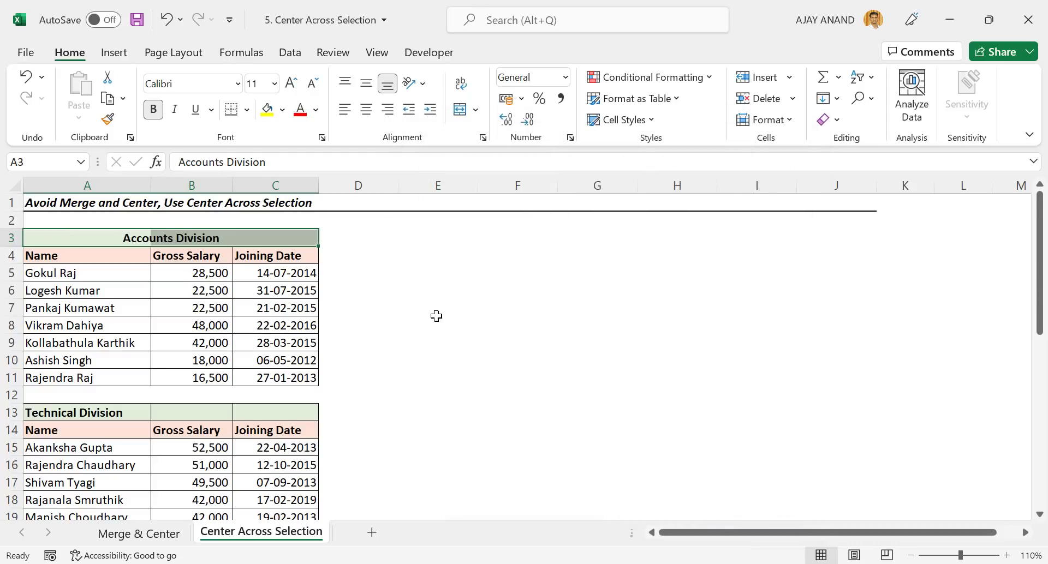
click(427, 291)
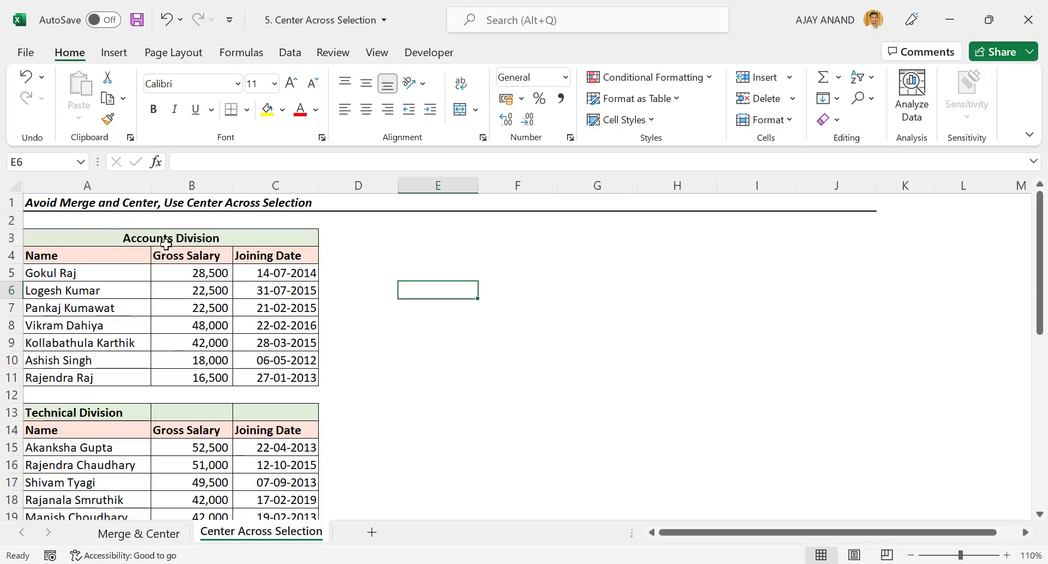
click(87, 240)
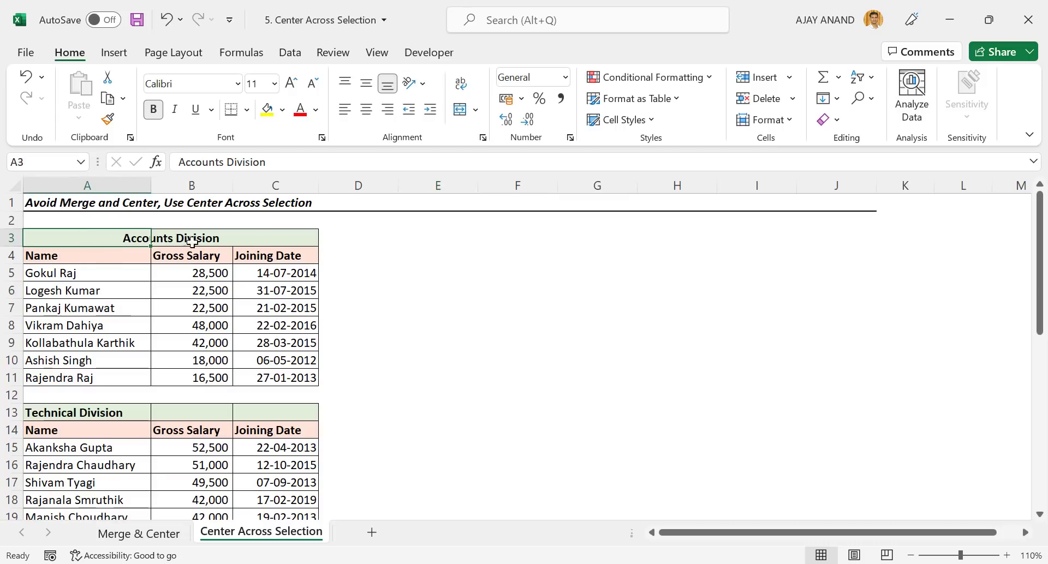
click(203, 239)
click(279, 239)
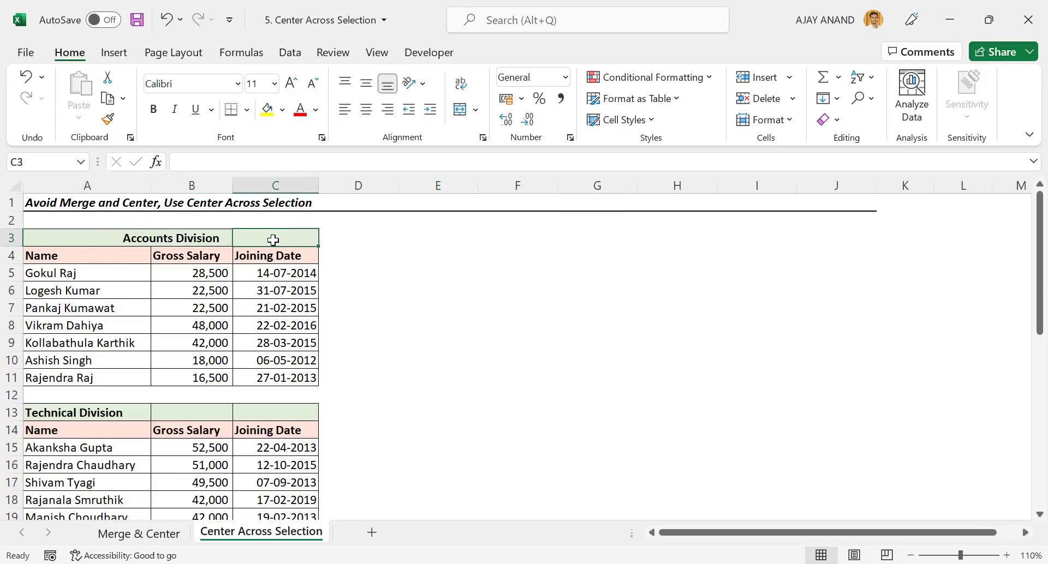
- Apply Center Across Selection to the Technical Division heading across A13:C13
drag(115, 409, 250, 412)
right_click(257, 417)
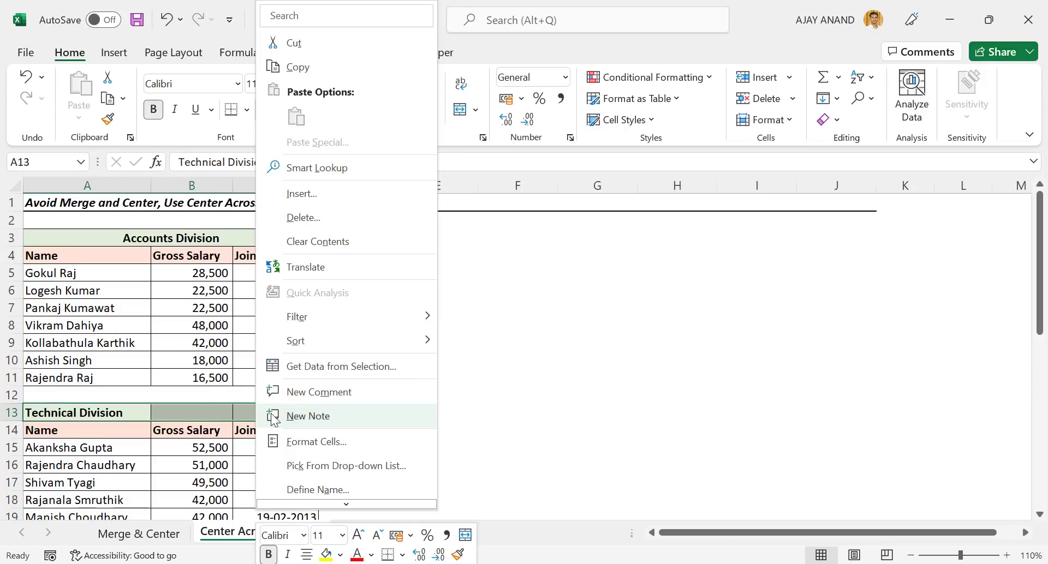
click(315, 441)
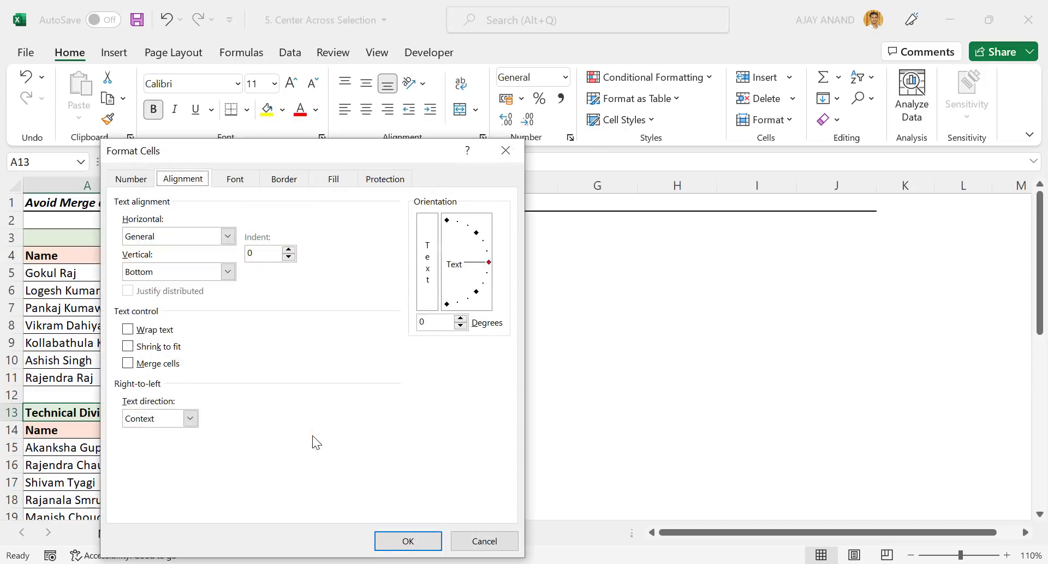
click(227, 236)
click(195, 322)
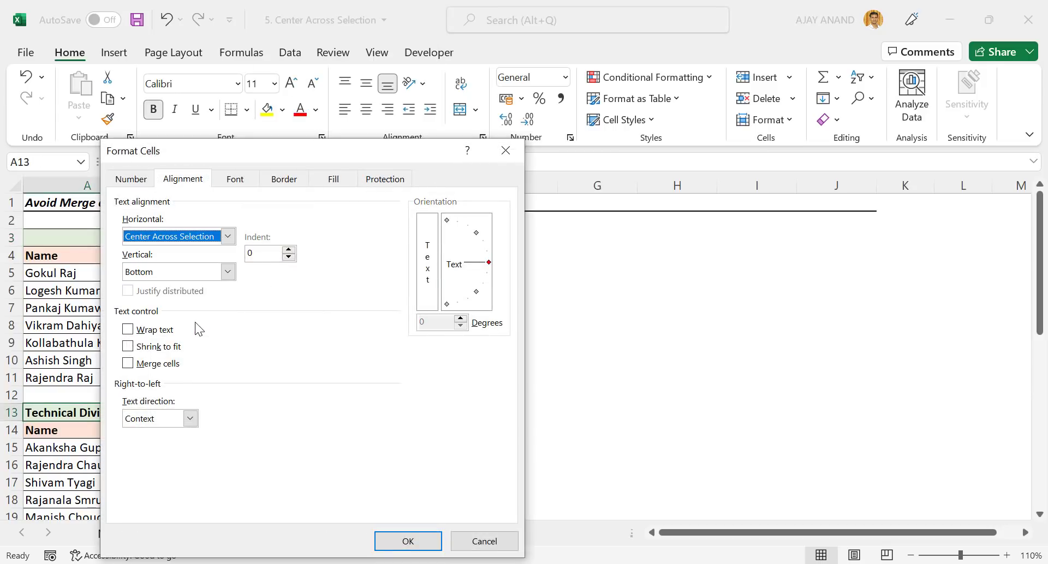
click(395, 541)
click(464, 376)
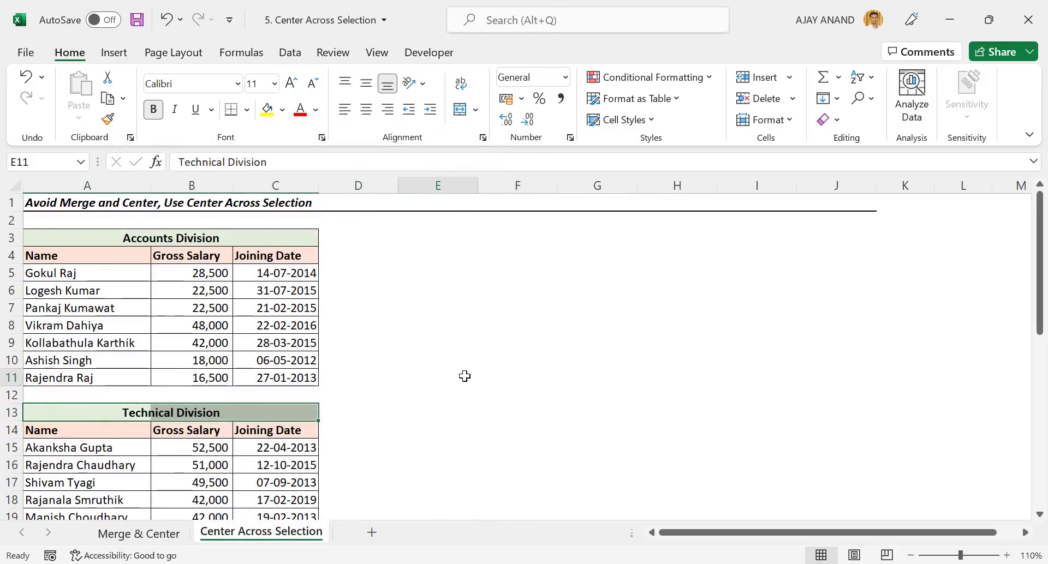
- Copy the Technical Division heading's format with Format Painter onto the Admin and H.R Division headings
scroll(407, 319, down, 3)
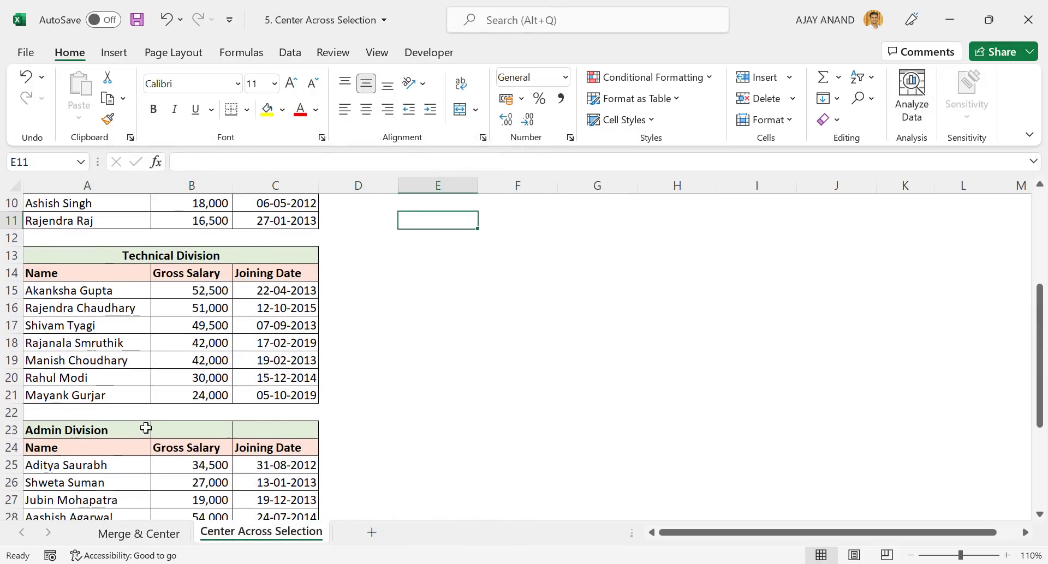
scroll(145, 428, down, 3)
scroll(145, 428, up, 3)
drag(60, 252, 269, 255)
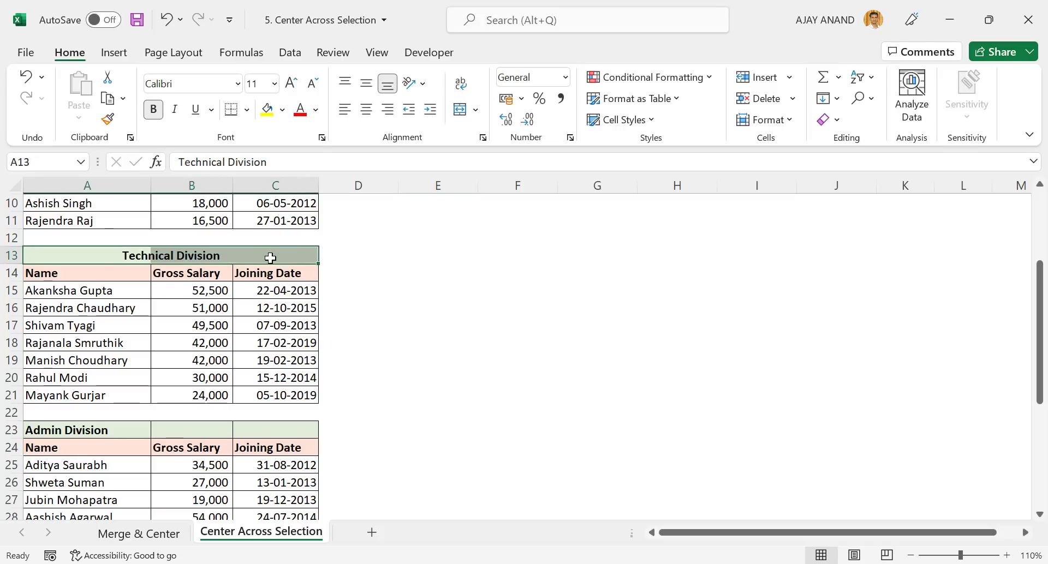
click(109, 121)
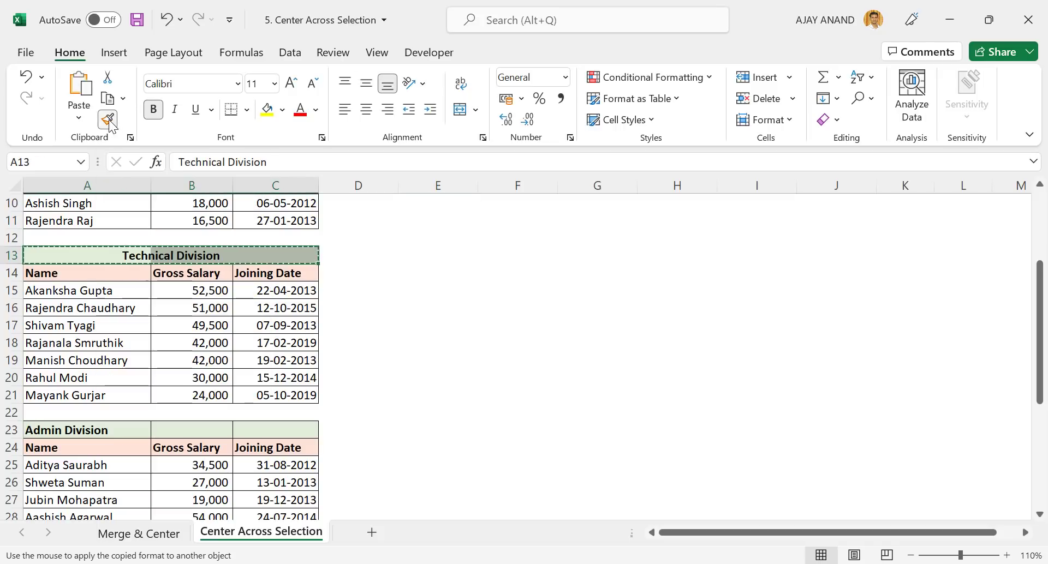
click(65, 431)
scroll(141, 371, down, 2)
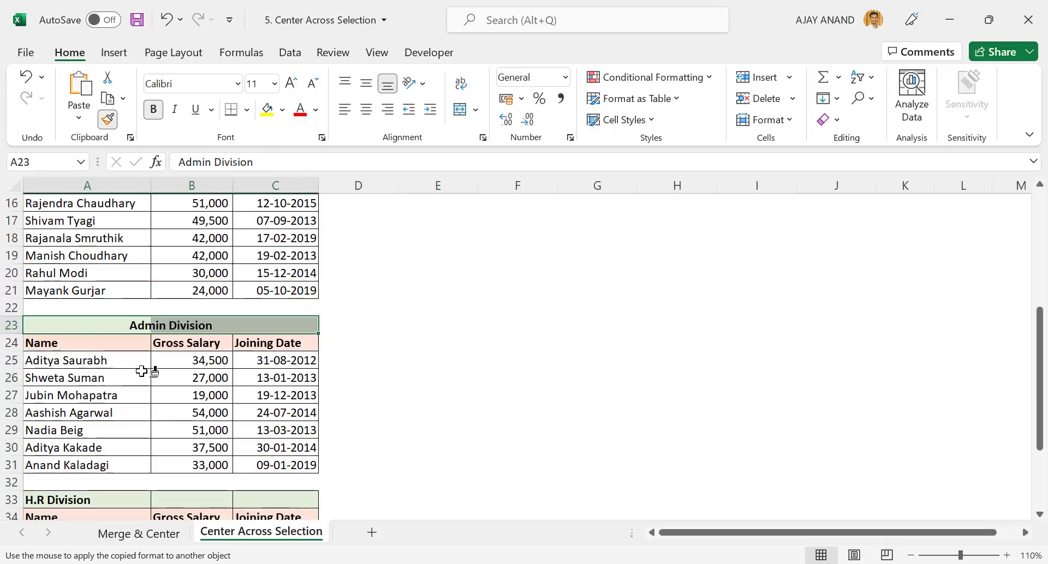
click(83, 502)
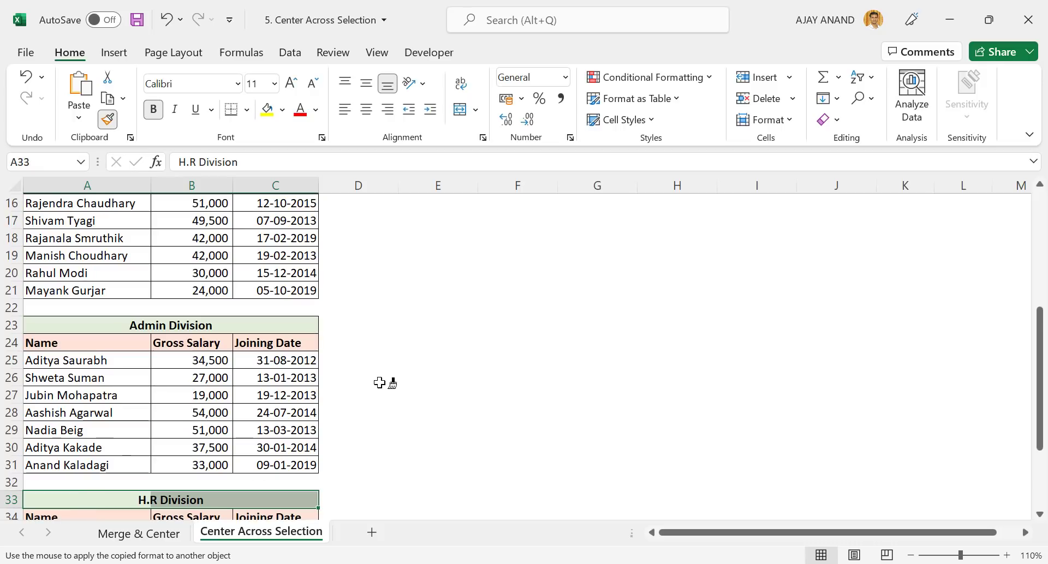
key(Escape)
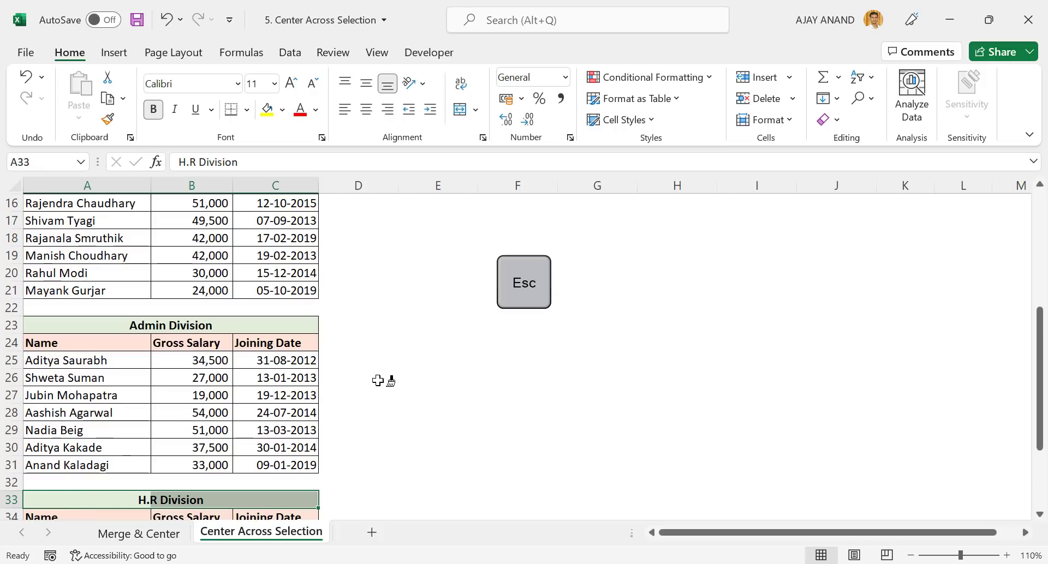
scroll(382, 379, up, 5)
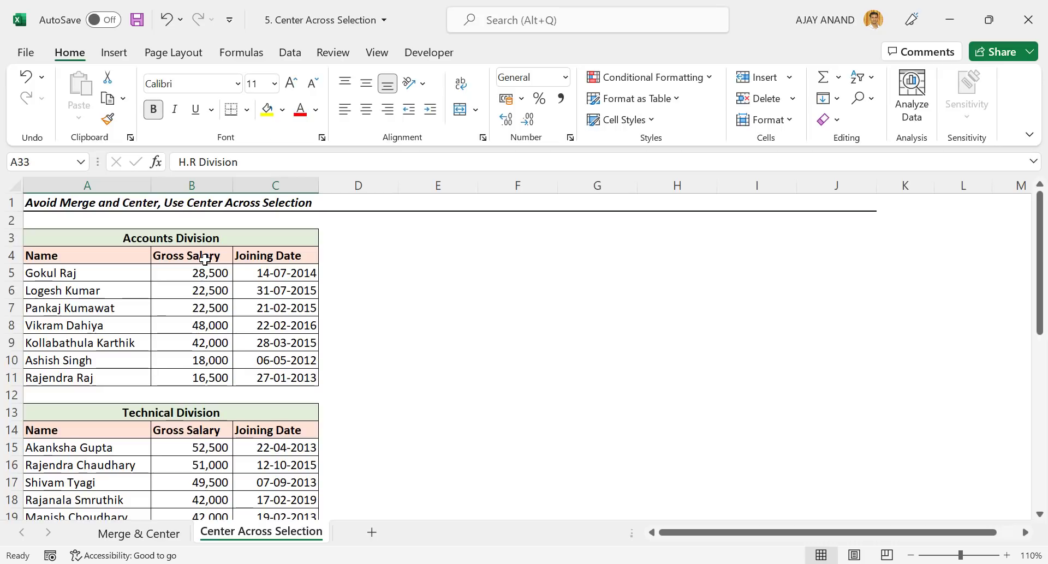
scroll(200, 425, down, 6)
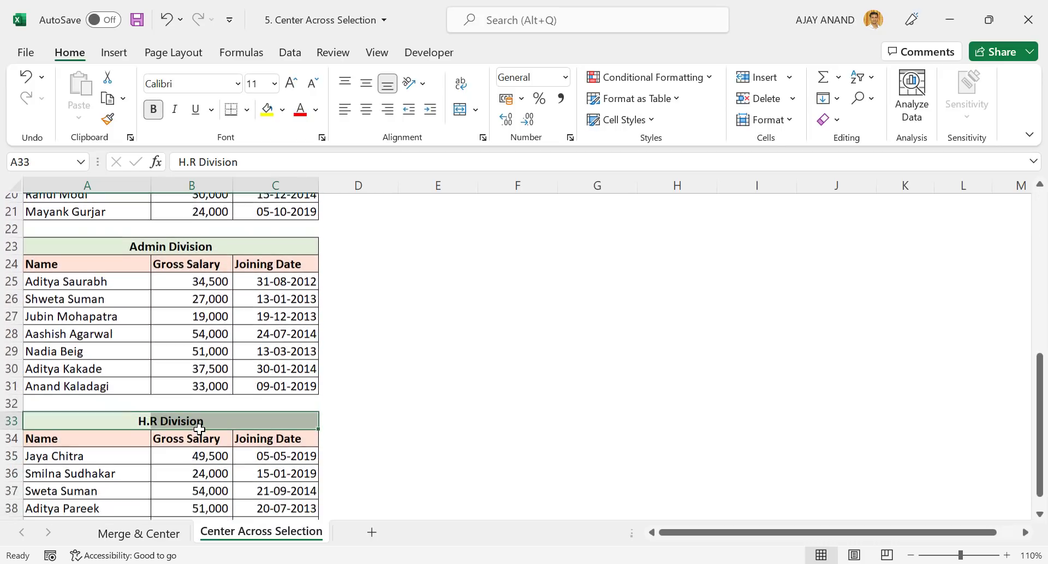
scroll(200, 429, up, 6)
- Enter =SUM(B5:B41) in E5, selecting straight past the unmerged headings, giving 10,49,500
click(417, 275)
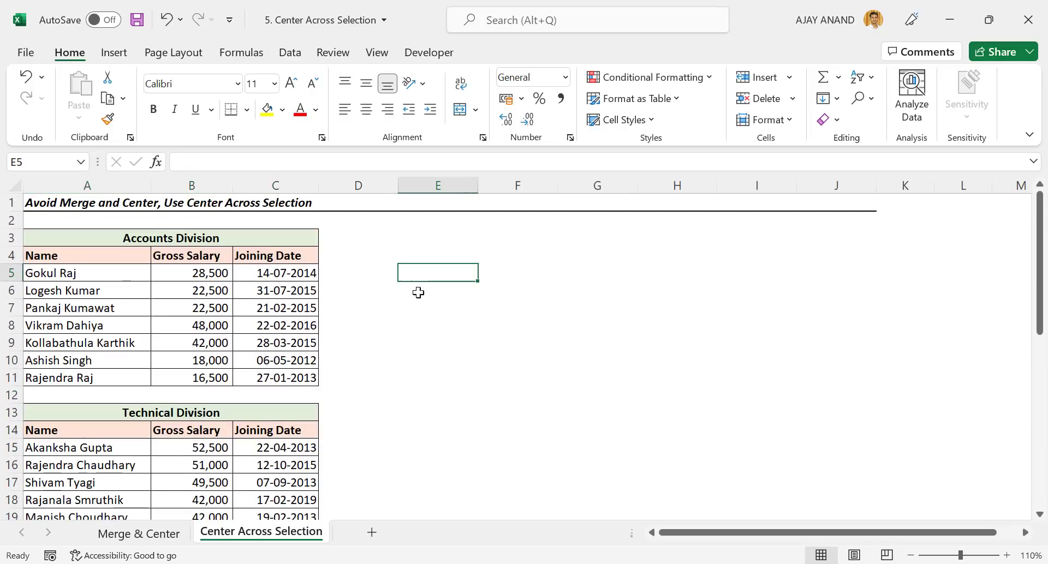
text(=S)
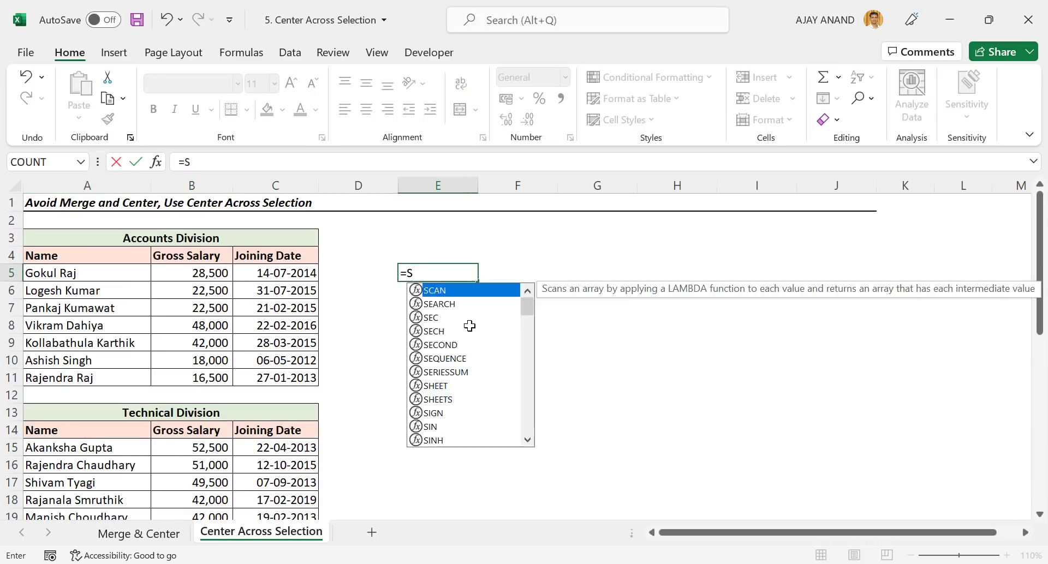
text(UM()
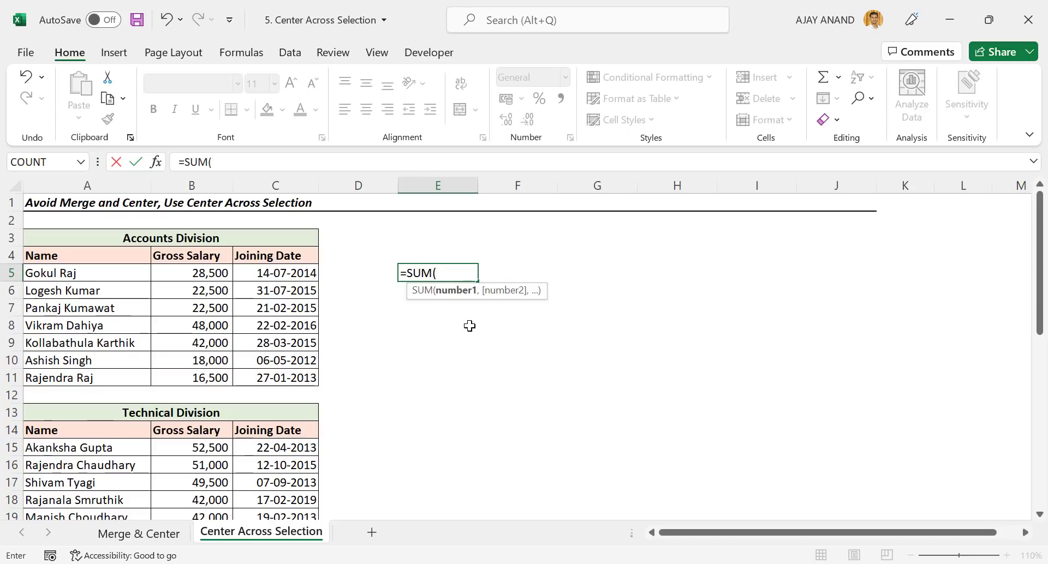
drag(216, 273, 210, 413)
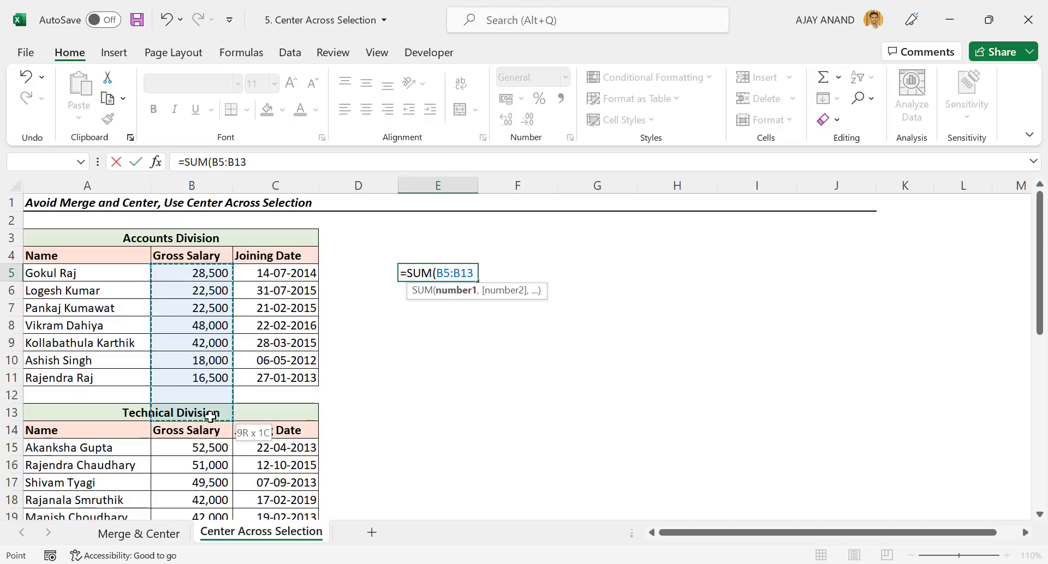
drag(210, 413, 211, 507)
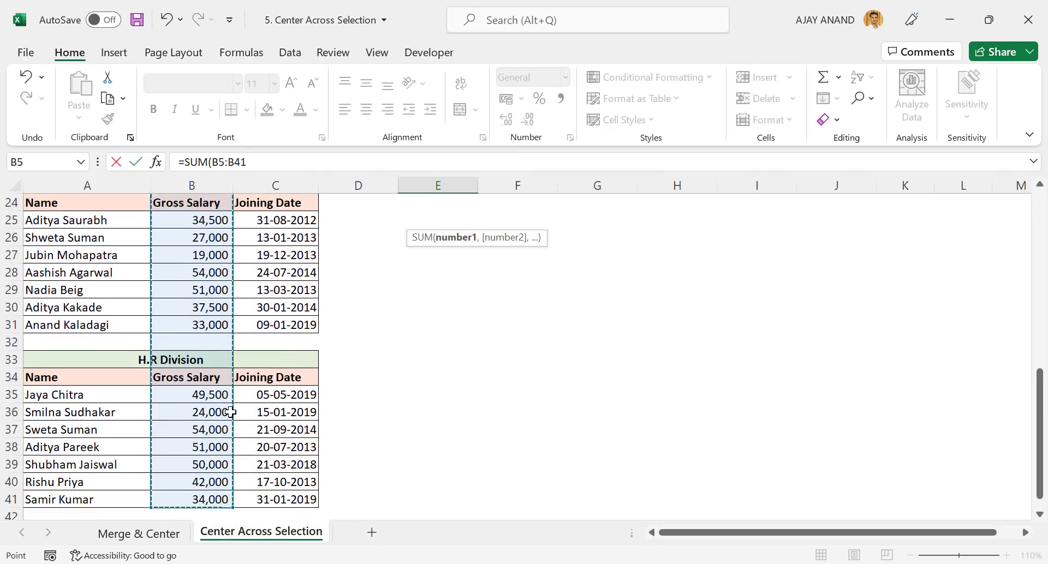
scroll(426, 362, up, 8)
key(Return)
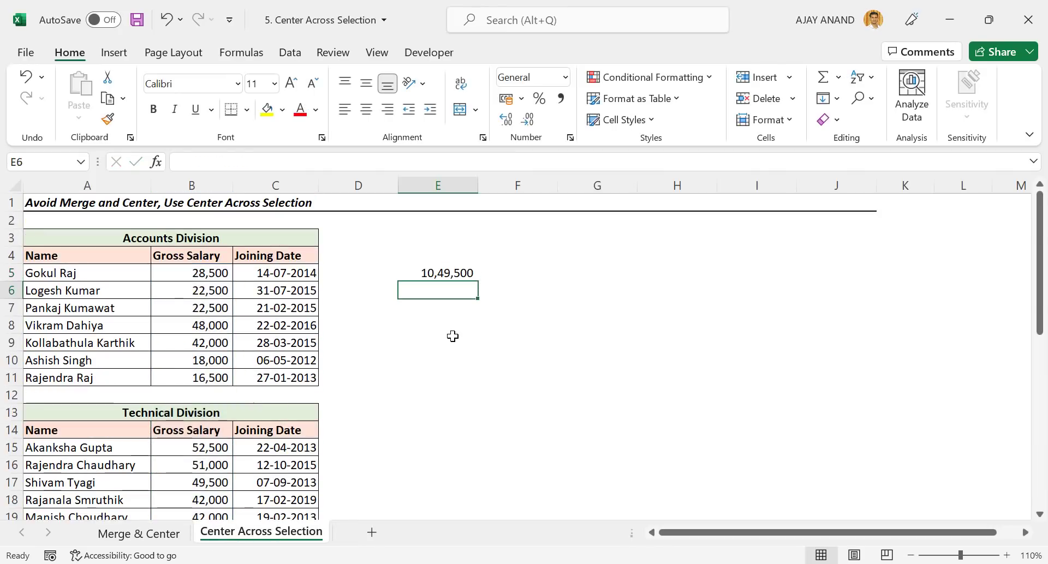